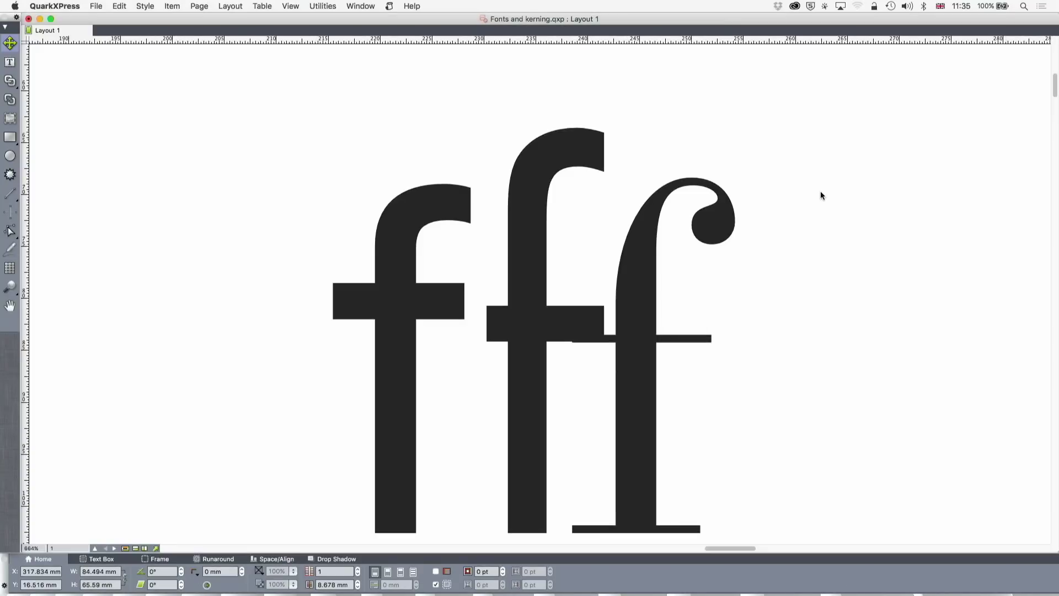
Scroll the layout until the three f glyphs and their Helvetica, Futura, Bodoni caption show
{"action": "scroll", "coordinate": [821, 196], "scroll_direction": "down", "scroll_amount": 4}
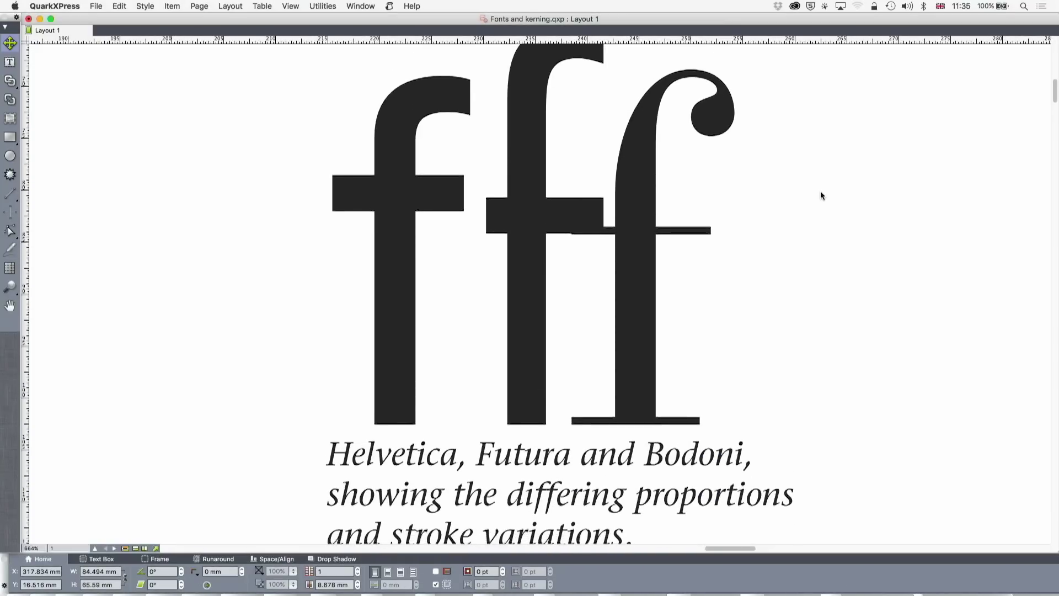
{"action": "scroll", "coordinate": [821, 192], "scroll_direction": "down", "scroll_amount": 3}
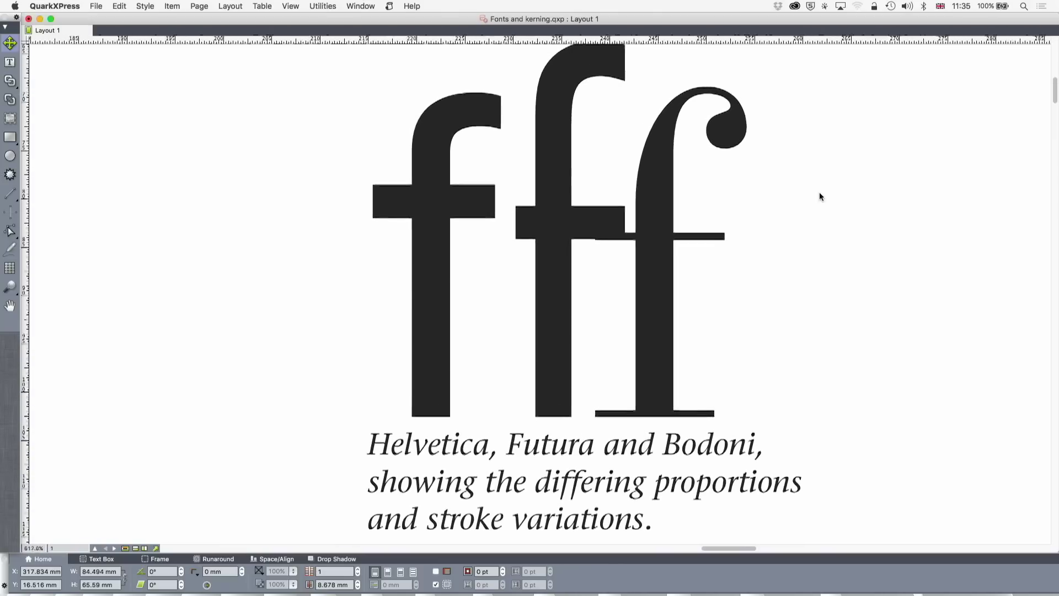
{"action": "scroll", "coordinate": [818, 193], "scroll_direction": "up", "scroll_amount": 1}
{"action": "scroll", "coordinate": [805, 205], "scroll_direction": "right", "scroll_amount": 3}
{"action": "scroll", "coordinate": [805, 205], "scroll_direction": "up", "scroll_amount": 2}
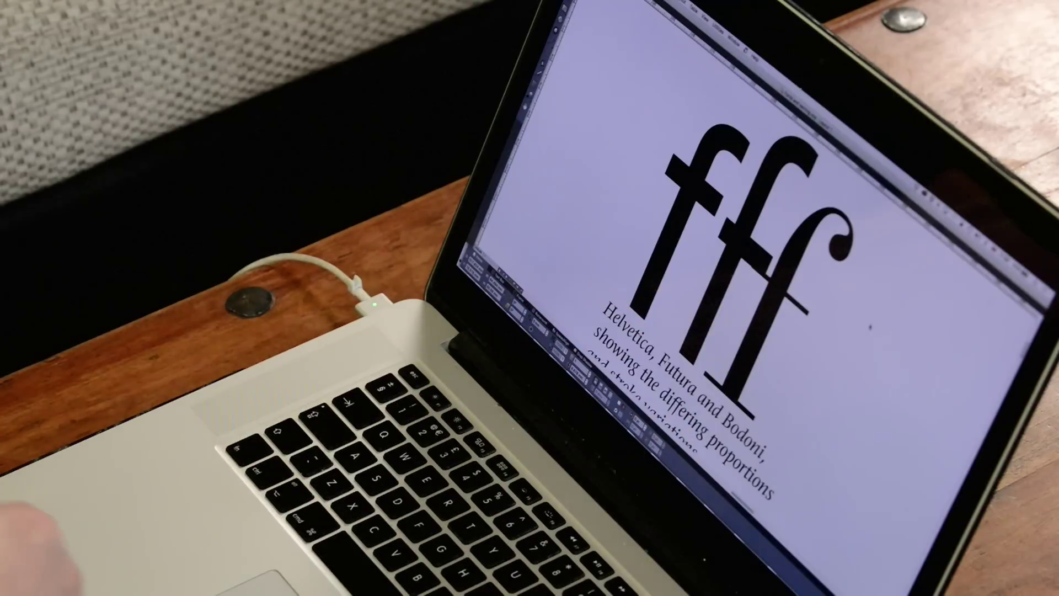
Move up and left to the Hamburgevons diagram with its x-height, serif and counter labels
{"action": "scroll", "coordinate": [717, 309], "scroll_direction": "down", "scroll_amount": 2}
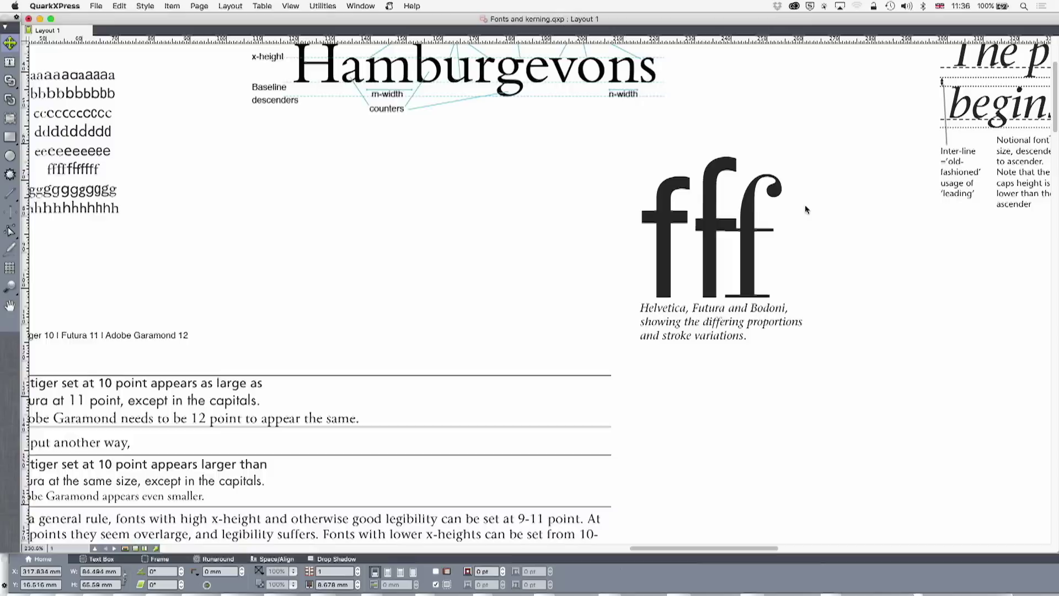
{"action": "scroll", "coordinate": [805, 206], "scroll_direction": "up", "scroll_amount": 5}
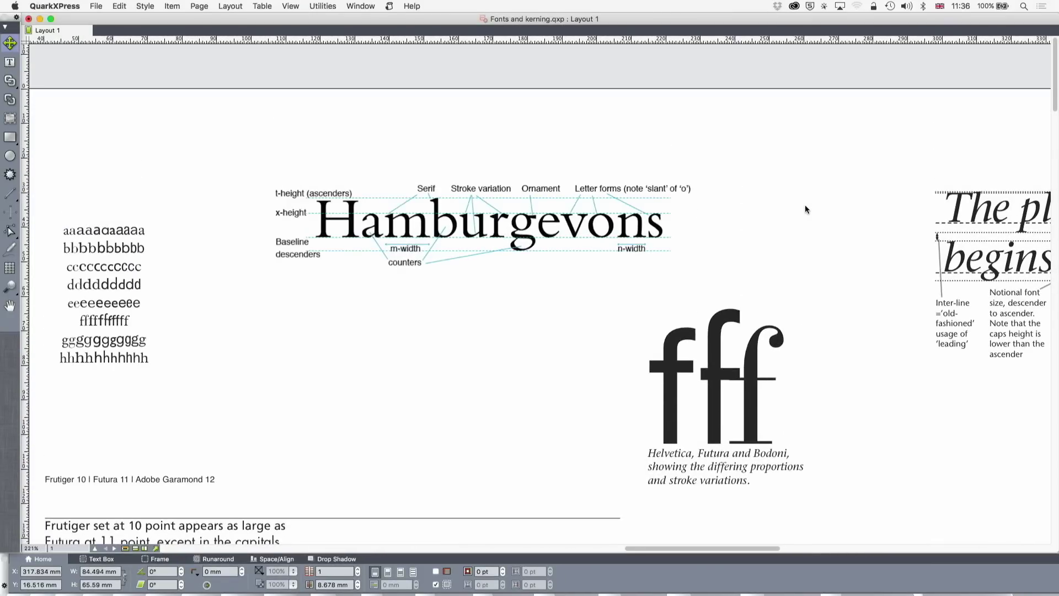
{"action": "scroll", "coordinate": [805, 206], "scroll_direction": "up", "scroll_amount": 5}
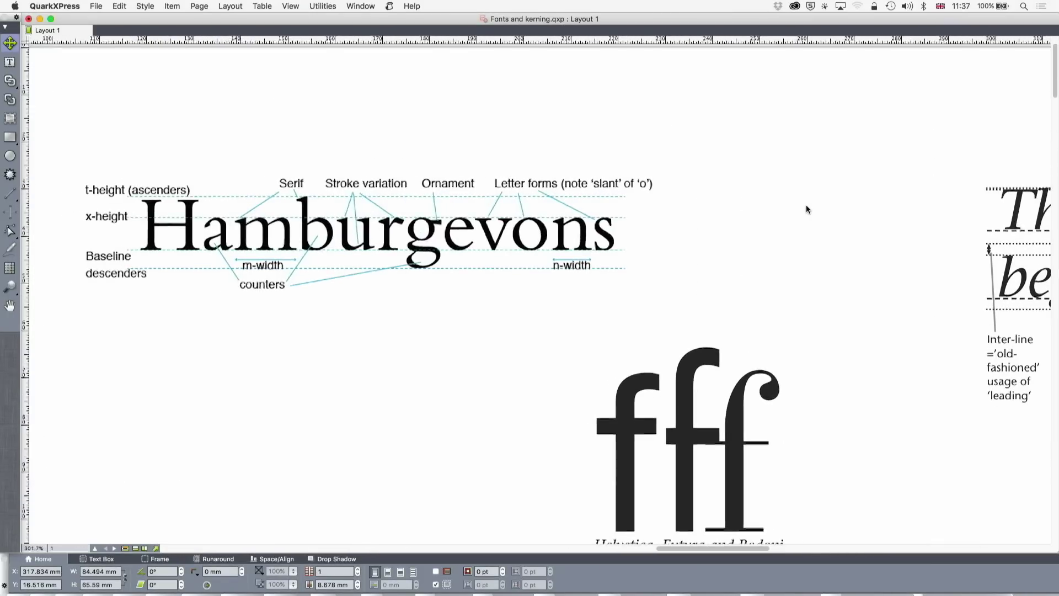
{"action": "scroll", "coordinate": [807, 209], "scroll_direction": "up", "scroll_amount": 5}
{"action": "scroll", "coordinate": [806, 209], "scroll_direction": "left", "scroll_amount": 10}
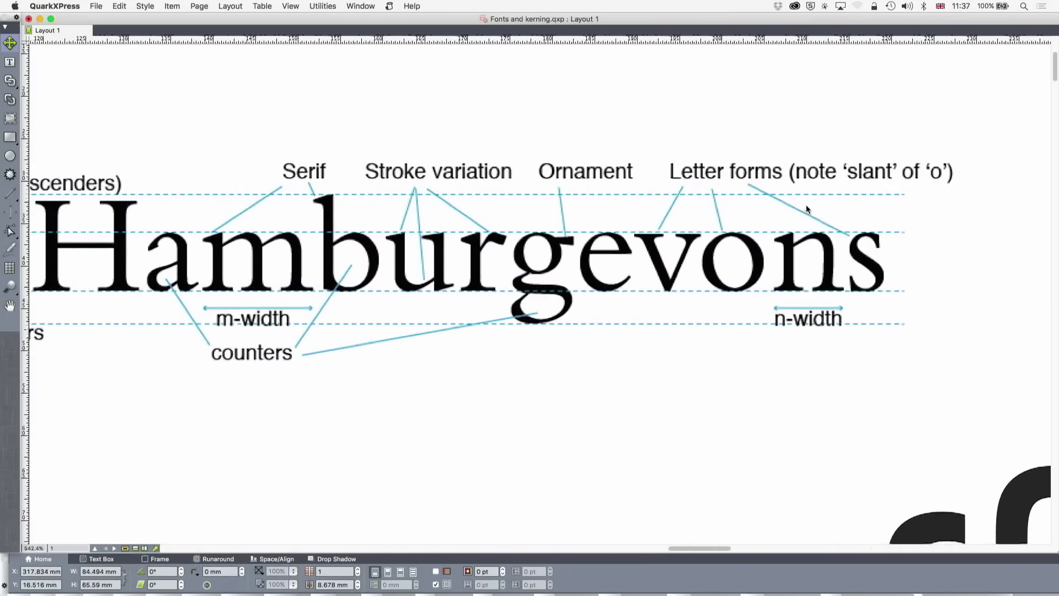
{"action": "scroll", "coordinate": [806, 209], "scroll_direction": "left", "scroll_amount": 6}
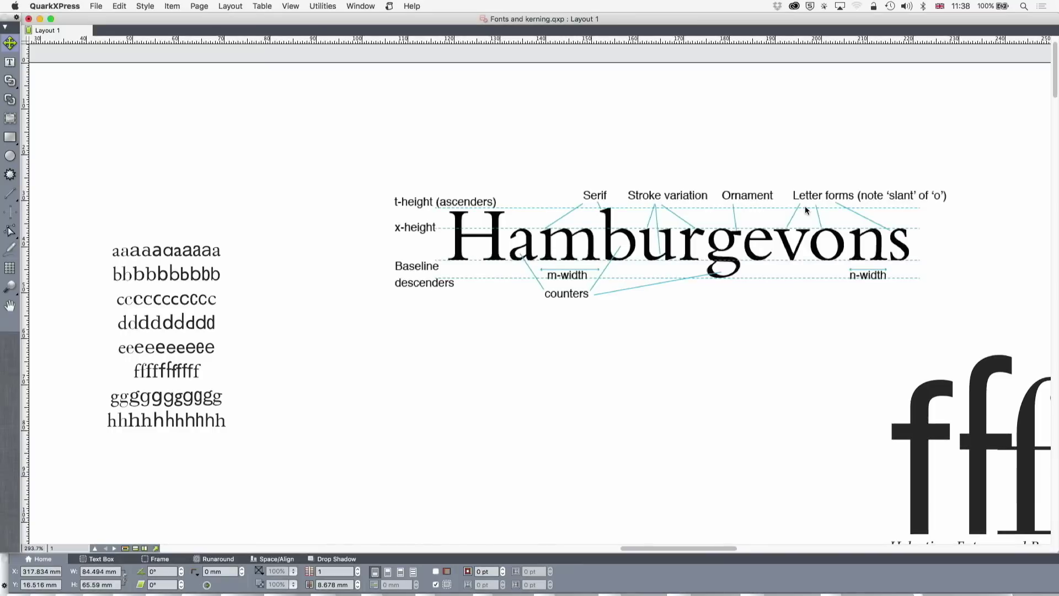
Pan to the a and b letter-sample rows, magnified to about 1667%
{"action": "scroll", "coordinate": [805, 207], "scroll_direction": "up", "scroll_amount": 5}
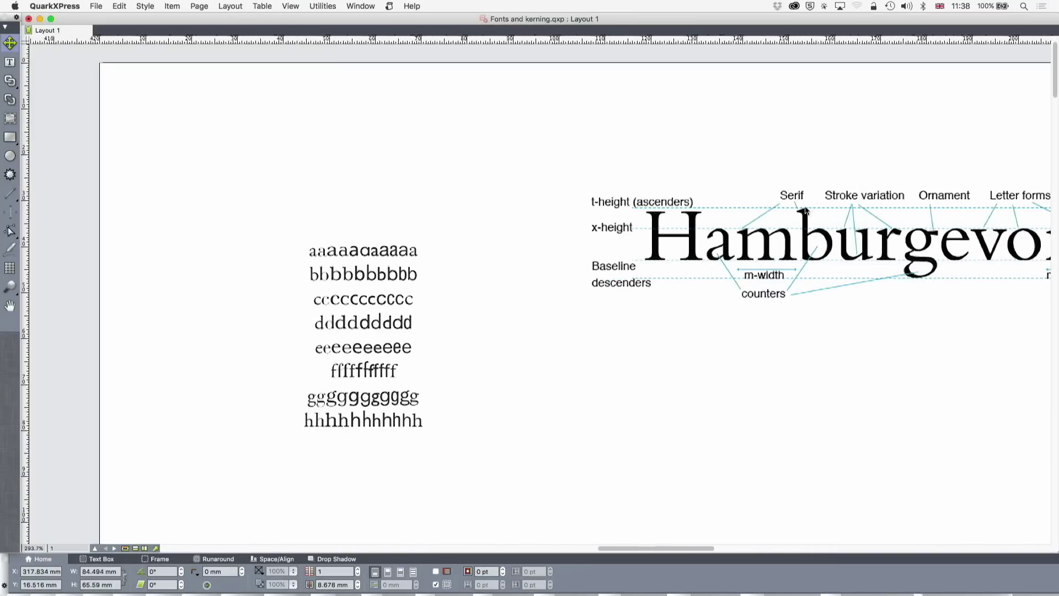
{"action": "scroll", "coordinate": [805, 209], "scroll_direction": "up", "scroll_amount": 5}
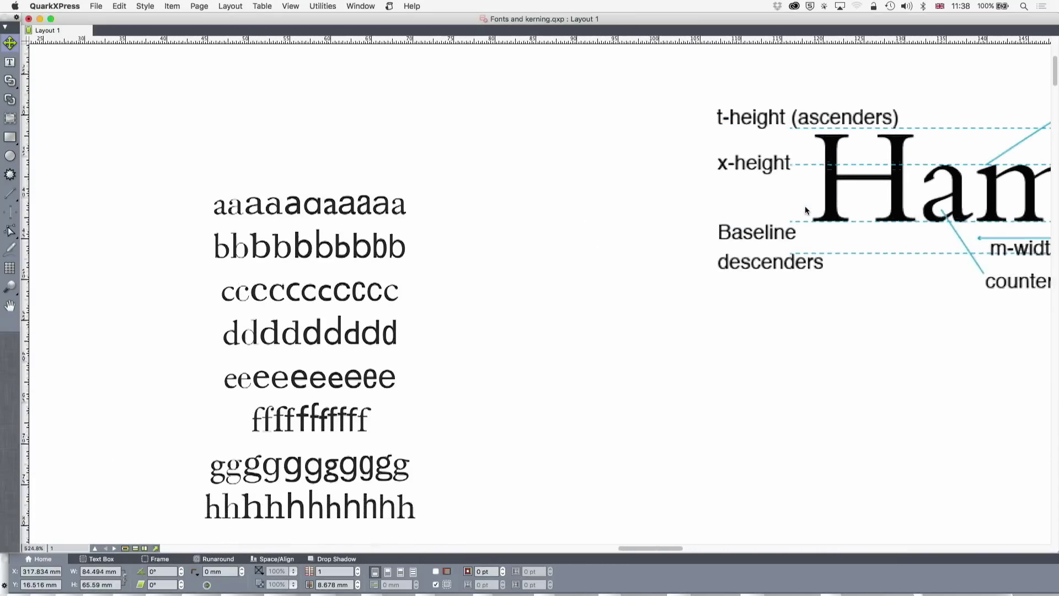
{"action": "scroll", "coordinate": [805, 211], "scroll_direction": "left", "scroll_amount": 3}
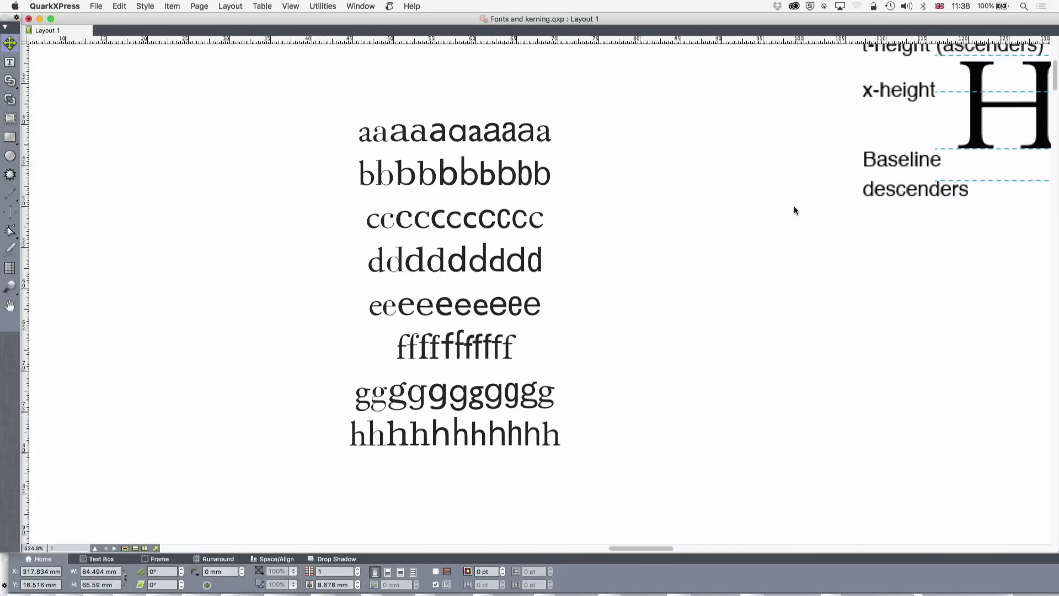
{"action": "scroll", "coordinate": [795, 211], "scroll_direction": "up", "scroll_amount": 3}
{"action": "scroll", "coordinate": [794, 210], "scroll_direction": "left", "scroll_amount": 3}
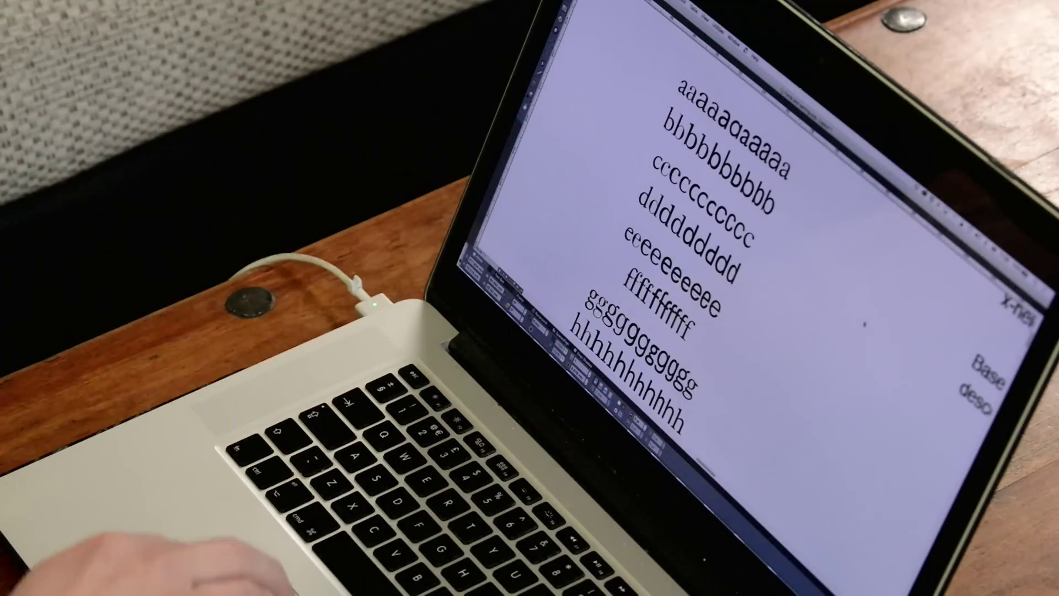
{"action": "scroll", "coordinate": [717, 248], "scroll_direction": "up", "scroll_amount": 5}
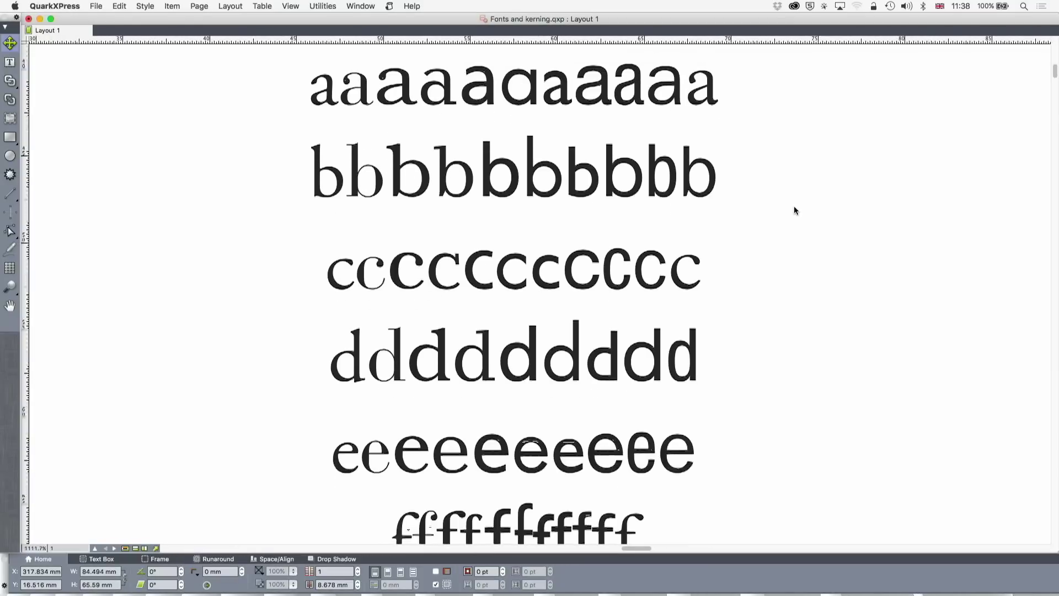
{"action": "scroll", "coordinate": [794, 210], "scroll_direction": "up", "scroll_amount": 5}
{"action": "scroll", "coordinate": [793, 207], "scroll_direction": "up", "scroll_amount": 5}
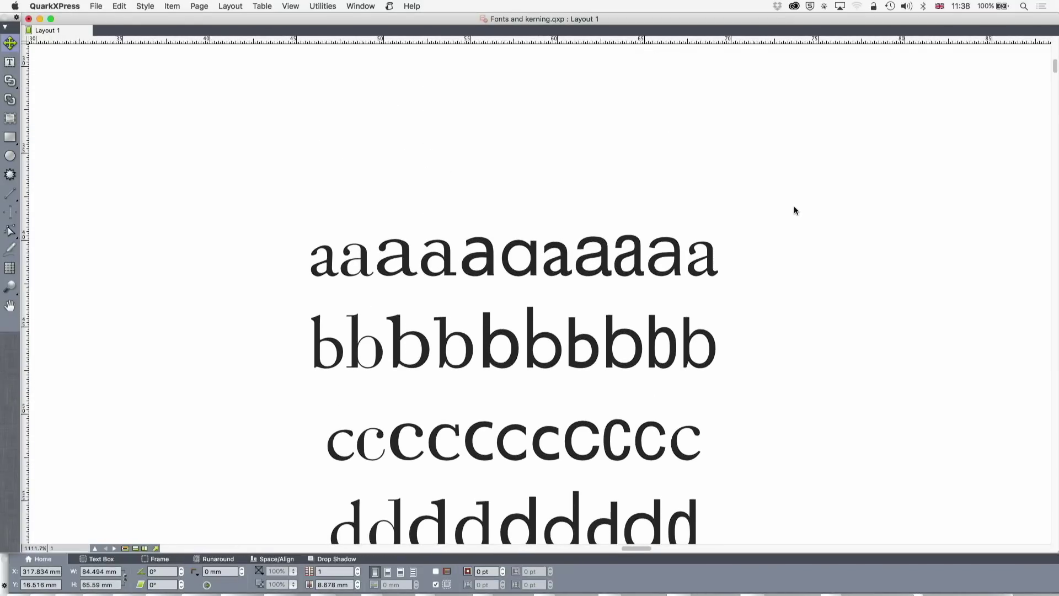
{"action": "scroll", "coordinate": [806, 209], "scroll_direction": "up", "scroll_amount": 5}
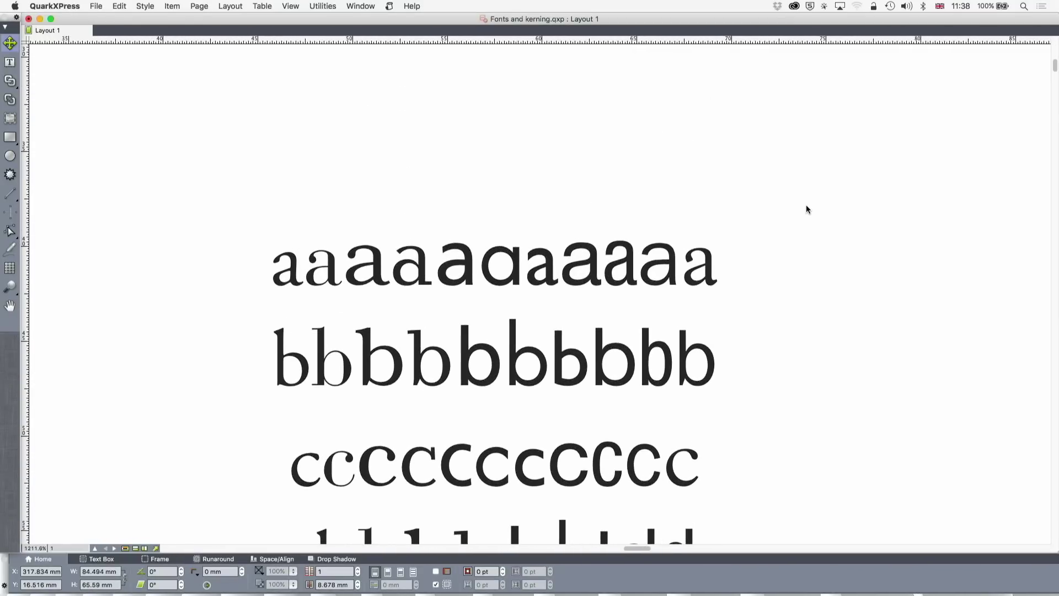
{"action": "scroll", "coordinate": [806, 209], "scroll_direction": "right", "scroll_amount": 2}
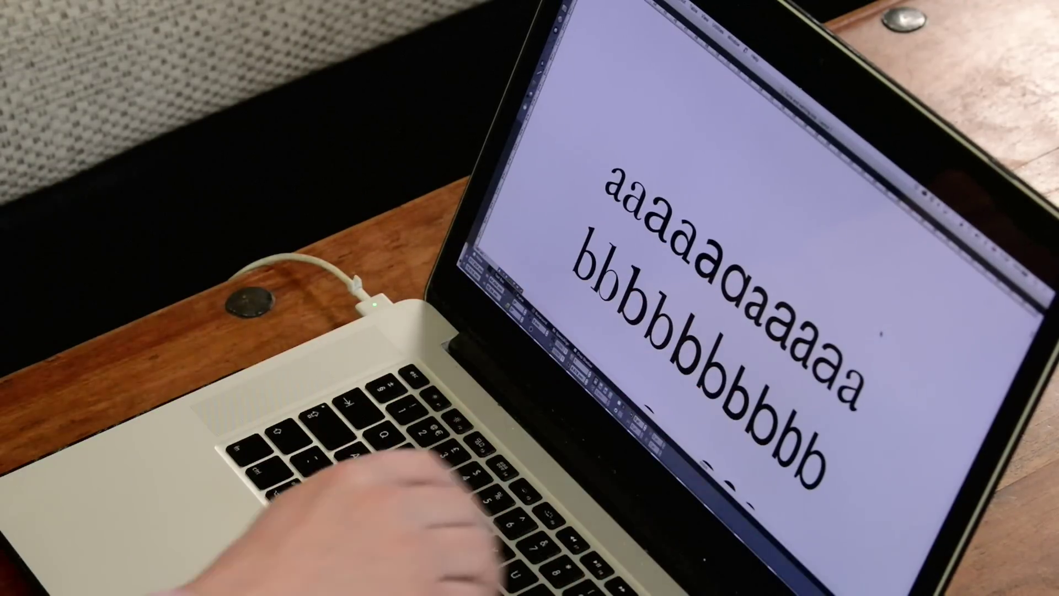
Scroll down through the enlarged letter rows until the g and h rows fill the view
{"action": "scroll", "coordinate": [744, 304], "scroll_direction": "down", "scroll_amount": 2}
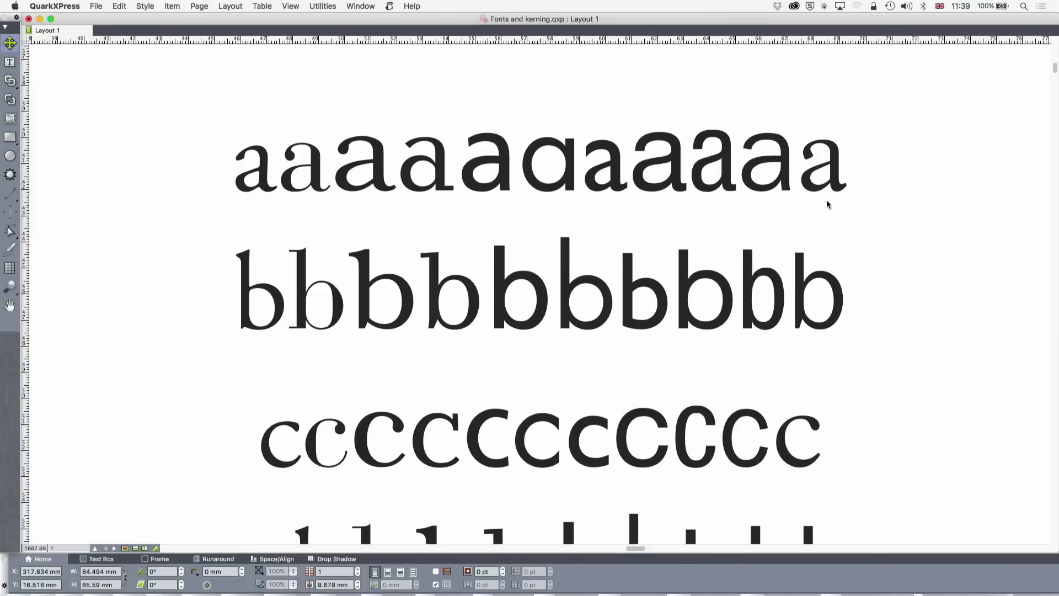
{"action": "scroll", "coordinate": [826, 204], "scroll_direction": "down", "scroll_amount": 5}
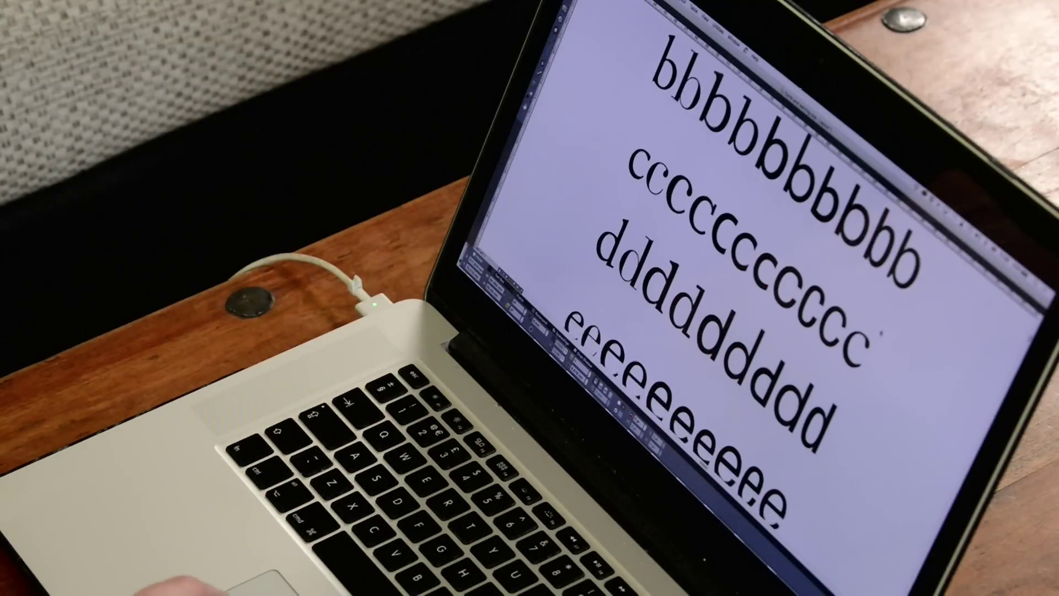
{"action": "scroll", "coordinate": [733, 265], "scroll_direction": "down", "scroll_amount": 5}
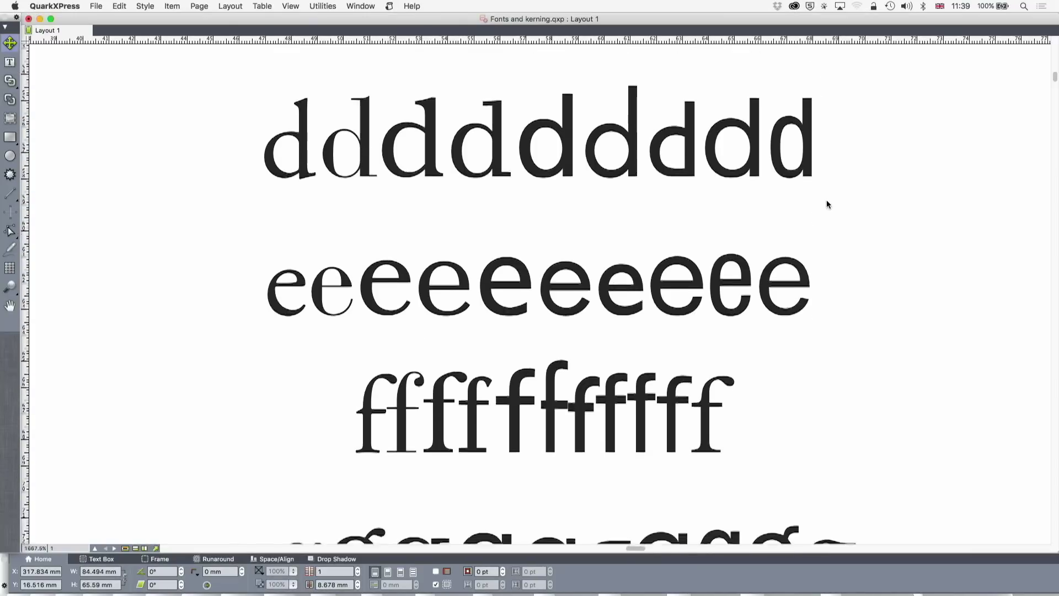
{"action": "scroll", "coordinate": [827, 203], "scroll_direction": "down", "scroll_amount": 2}
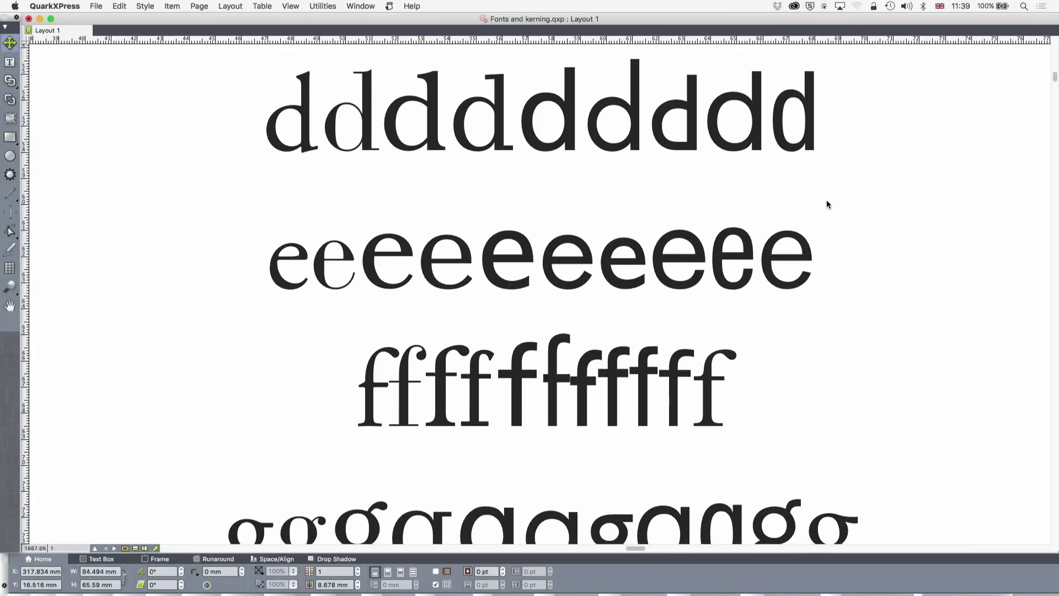
{"action": "scroll", "coordinate": [827, 202], "scroll_direction": "down", "scroll_amount": 5}
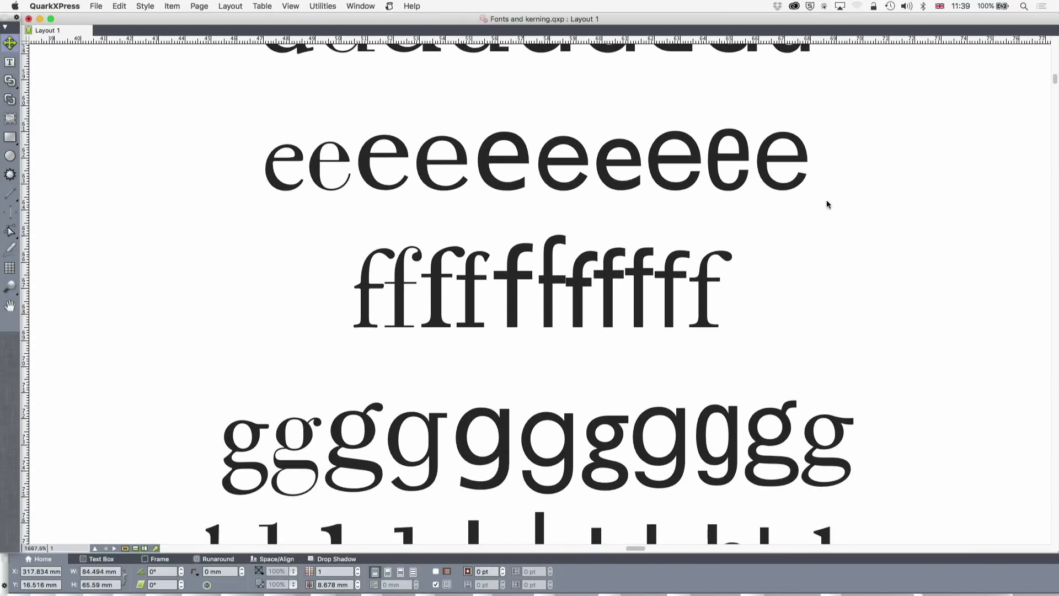
{"action": "scroll", "coordinate": [826, 201], "scroll_direction": "down", "scroll_amount": 8}
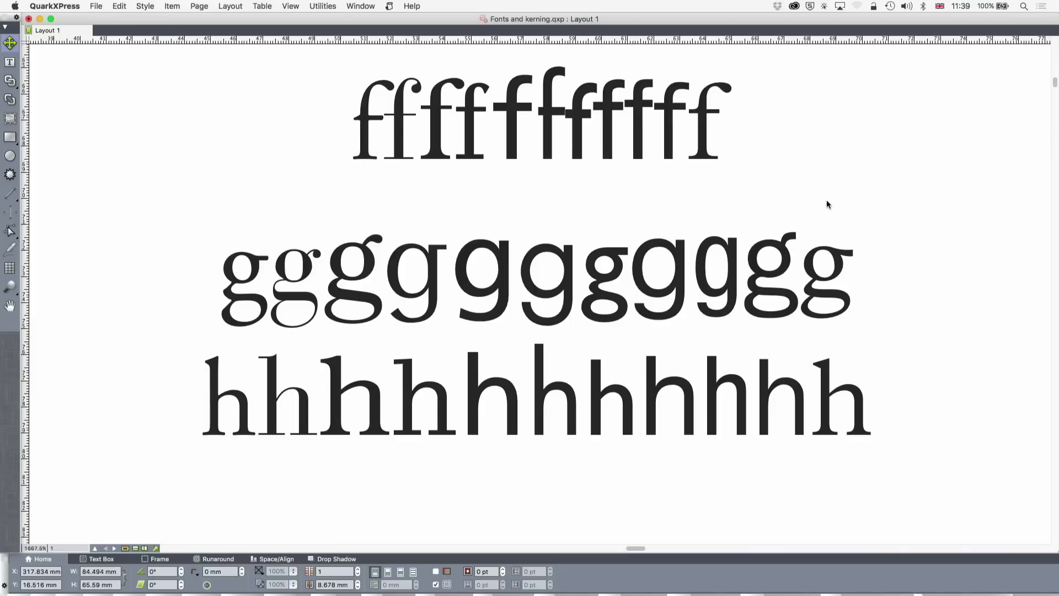
{"action": "scroll", "coordinate": [826, 204], "scroll_direction": "up", "scroll_amount": 3}
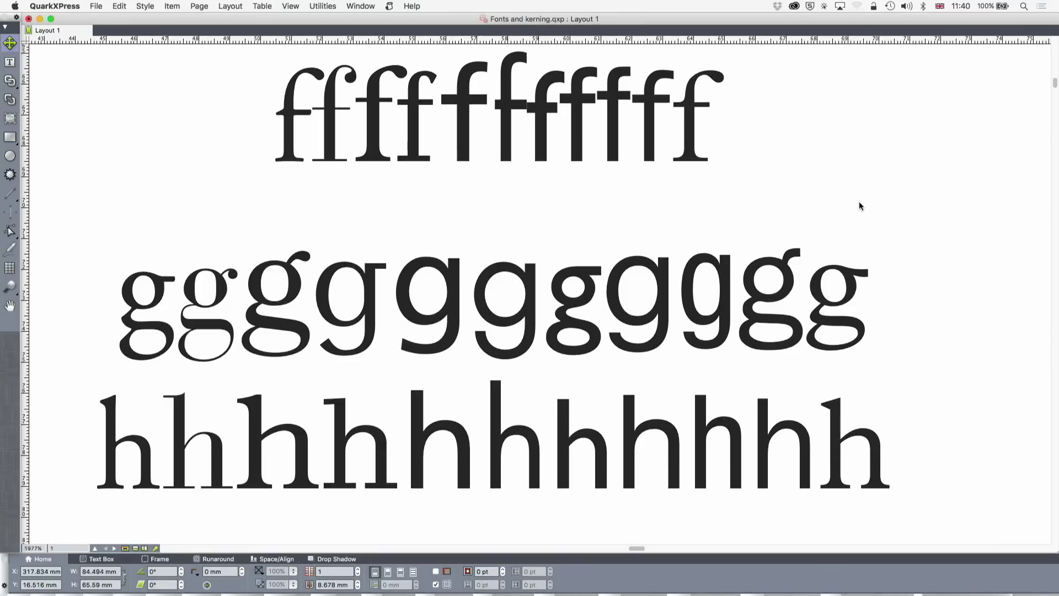
{"action": "scroll", "coordinate": [858, 206], "scroll_direction": "down", "scroll_amount": 5}
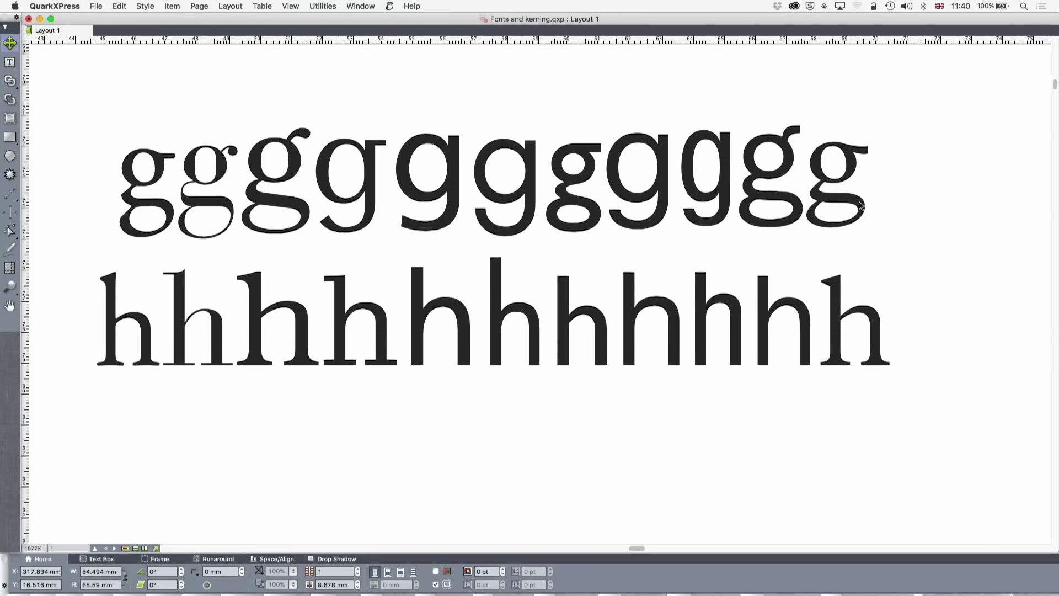
{"action": "scroll", "coordinate": [858, 206], "scroll_direction": "down", "scroll_amount": 10}
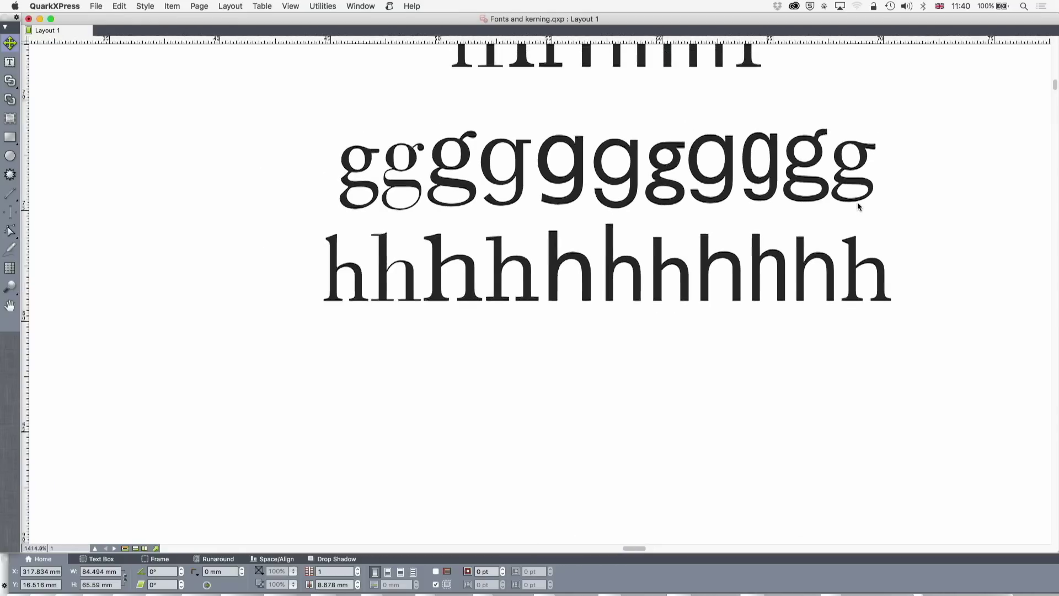
Scroll past the Good typography box to the Frutiger 10, Futura 11, Adobe Garamond 12 passage
{"action": "scroll", "coordinate": [858, 207], "scroll_direction": "down", "scroll_amount": 8}
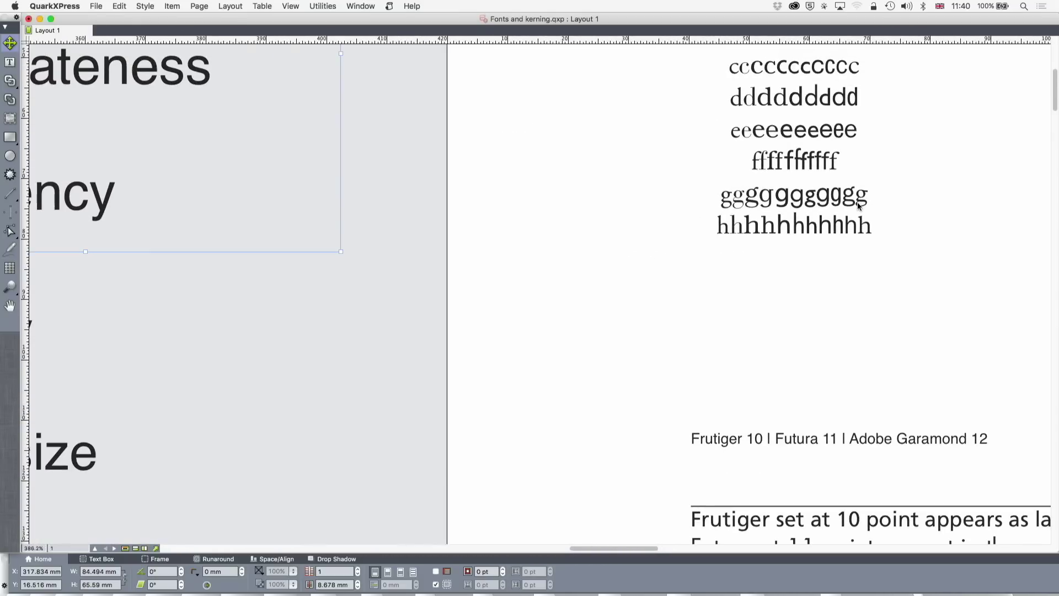
{"action": "scroll", "coordinate": [852, 211], "scroll_direction": "down", "scroll_amount": 10}
{"action": "scroll", "coordinate": [847, 211], "scroll_direction": "up", "scroll_amount": 6}
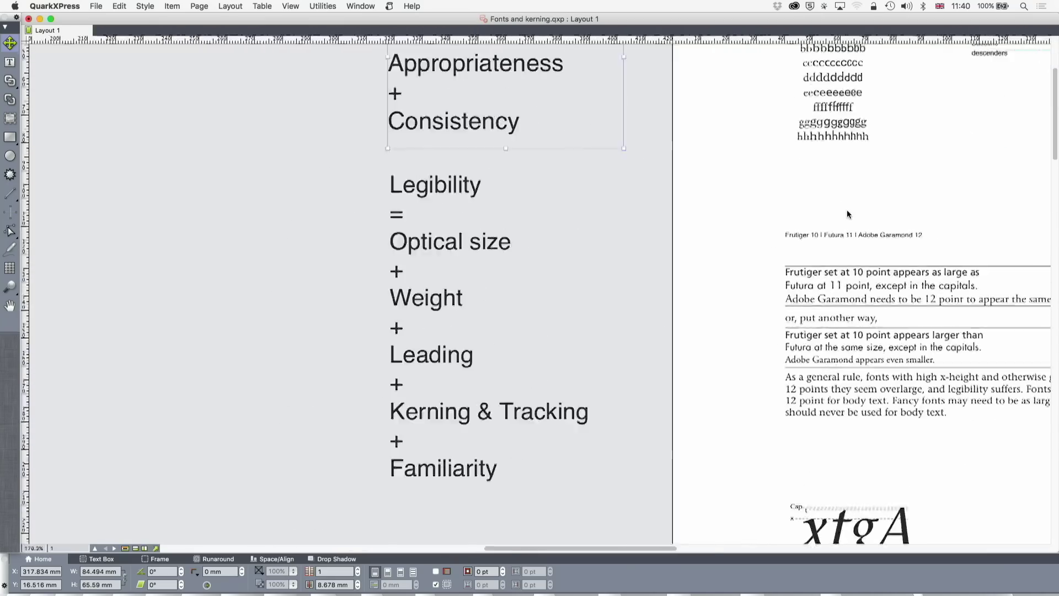
{"action": "scroll", "coordinate": [848, 214], "scroll_direction": "up", "scroll_amount": 5}
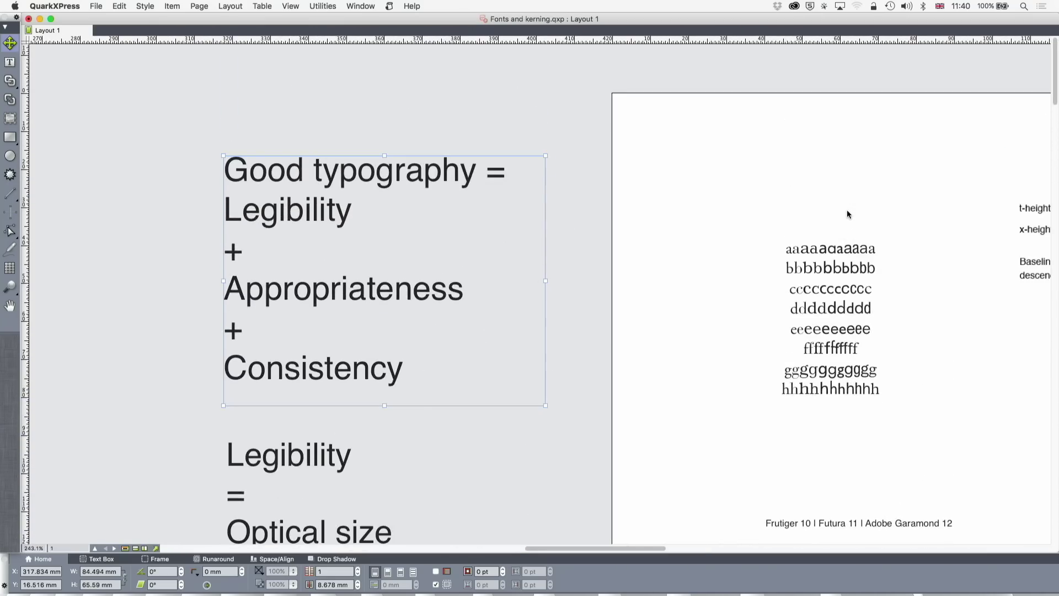
{"action": "scroll", "coordinate": [848, 214], "scroll_direction": "up", "scroll_amount": 3}
{"action": "scroll", "coordinate": [847, 214], "scroll_direction": "down", "scroll_amount": 2}
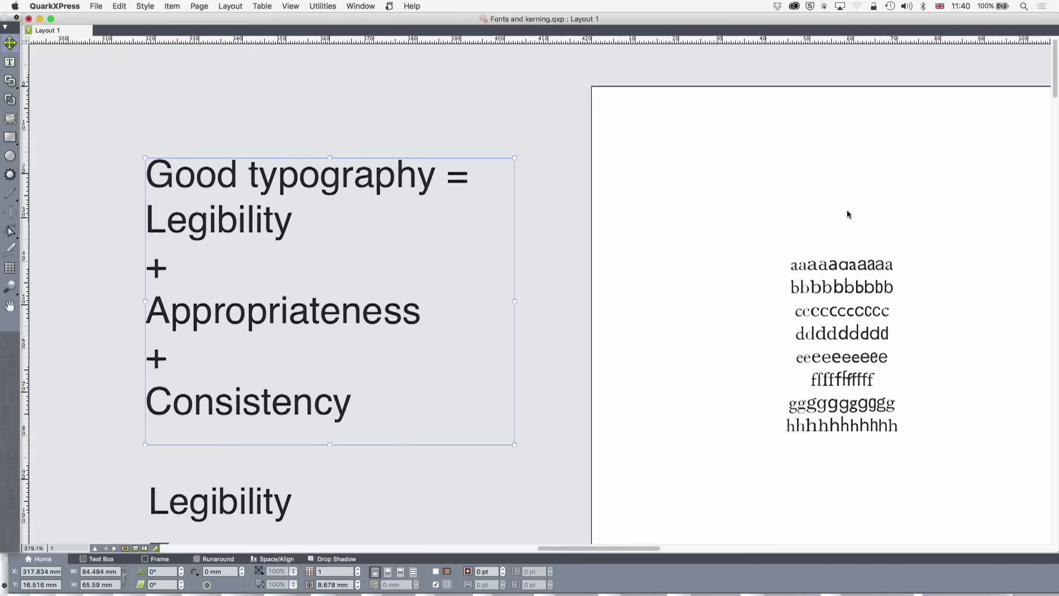
{"action": "scroll", "coordinate": [848, 214], "scroll_direction": "up", "scroll_amount": 1}
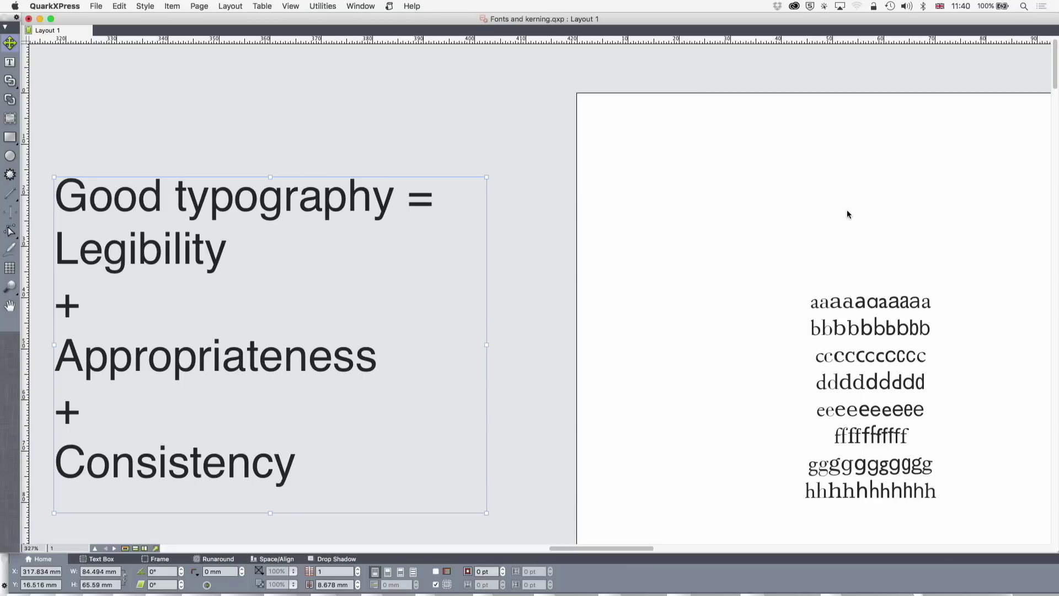
{"action": "scroll", "coordinate": [847, 213], "scroll_direction": "down", "scroll_amount": 5}
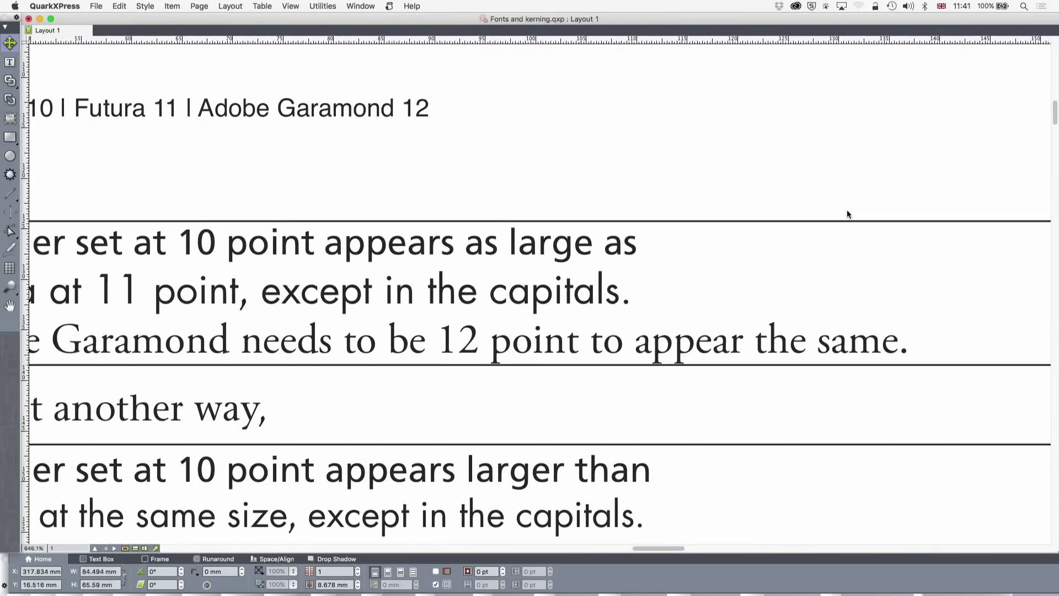
Scroll down to the 'As a general rule' x-height paragraph below the same-size comparison
{"action": "scroll", "coordinate": [848, 214], "scroll_direction": "left", "scroll_amount": 3}
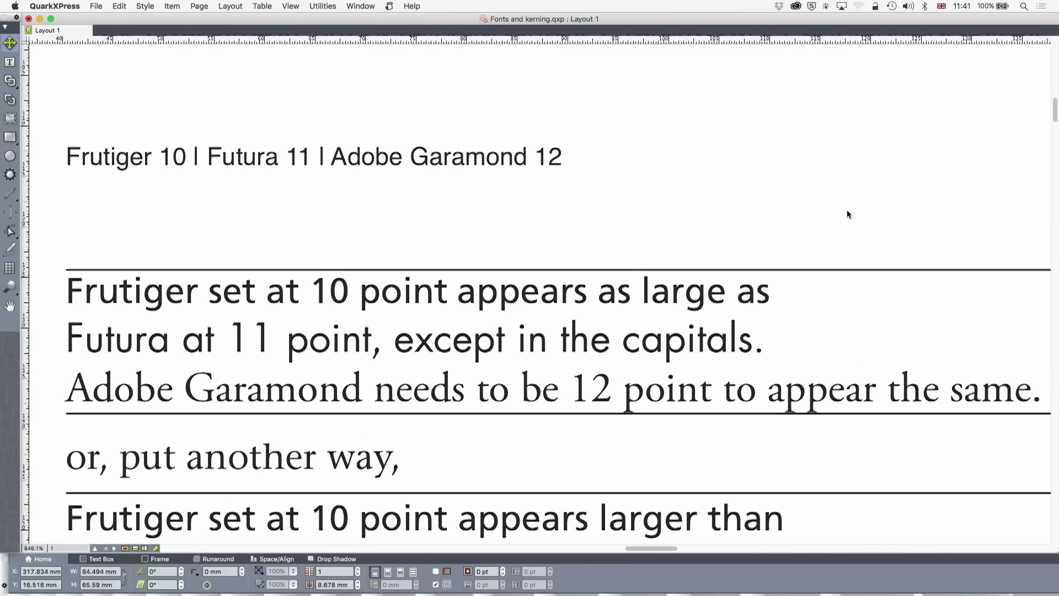
{"action": "scroll", "coordinate": [847, 214], "scroll_direction": "right", "scroll_amount": 2}
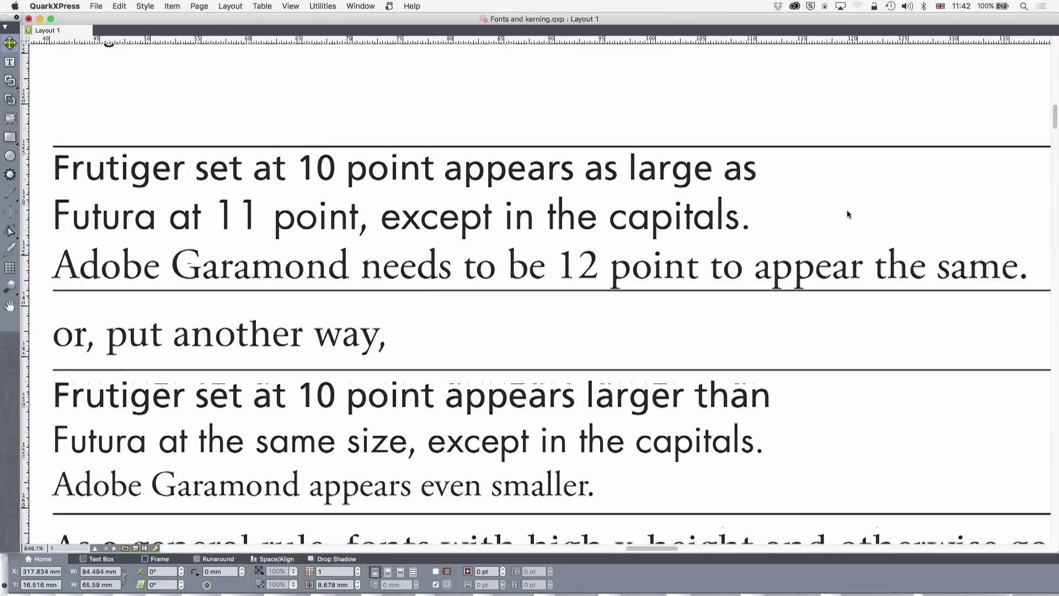
{"action": "scroll", "coordinate": [848, 214], "scroll_direction": "down", "scroll_amount": 3}
{"action": "scroll", "coordinate": [847, 214], "scroll_direction": "left", "scroll_amount": 1}
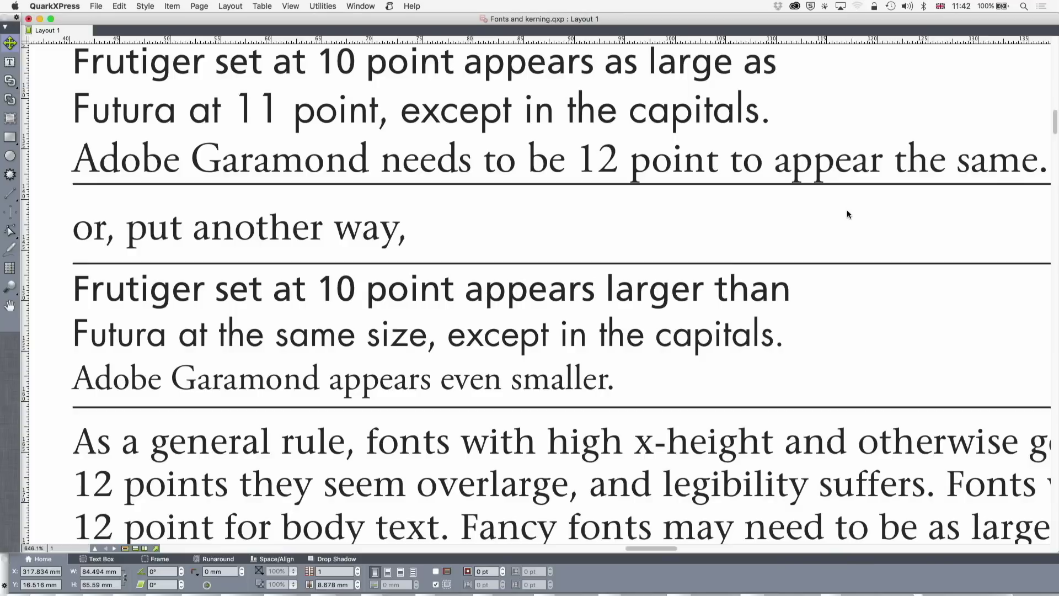
Shift the view so the page's left edge and the 'Frutiger 10 | Futura 11 | Adobe Garamond 12' heading show
{"action": "scroll", "coordinate": [848, 214], "scroll_direction": "down", "scroll_amount": 5}
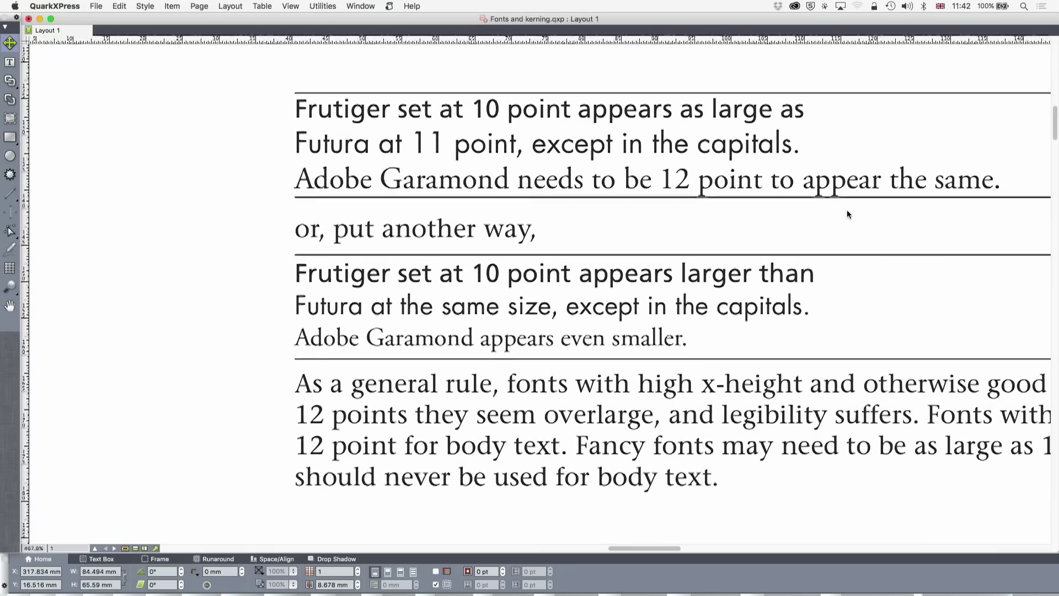
{"action": "scroll", "coordinate": [847, 207], "scroll_direction": "right", "scroll_amount": 5}
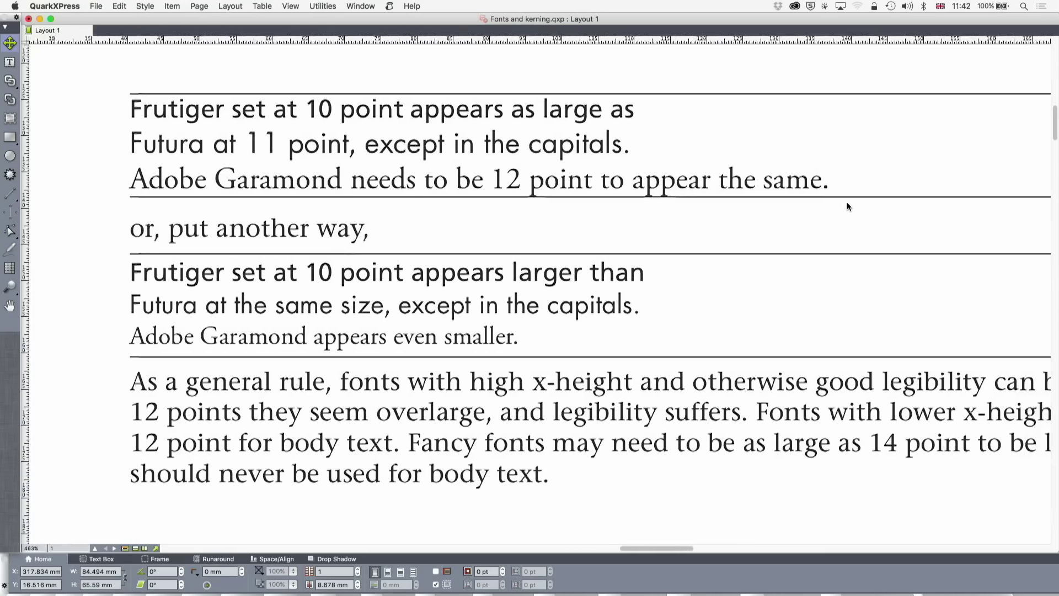
{"action": "scroll", "coordinate": [848, 207], "scroll_direction": "right", "scroll_amount": 2}
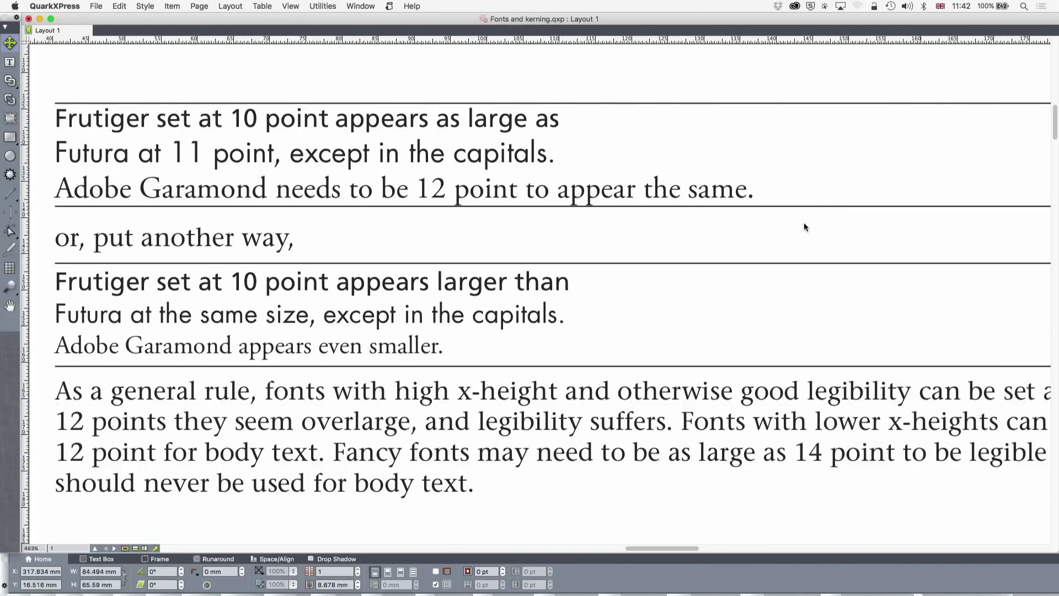
{"action": "scroll", "coordinate": [803, 223], "scroll_direction": "right", "scroll_amount": 4}
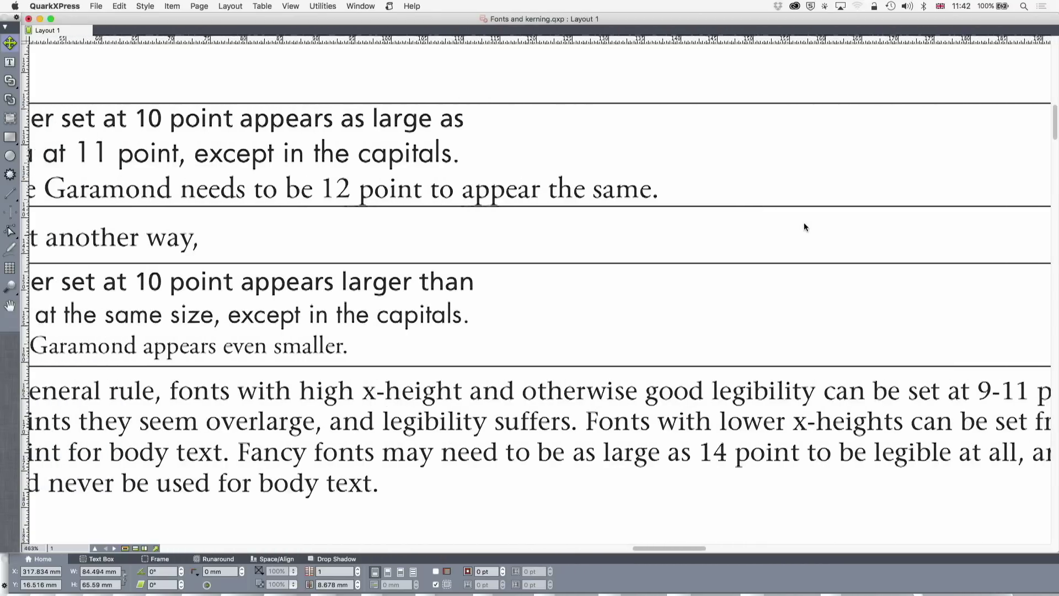
{"action": "scroll", "coordinate": [802, 224], "scroll_direction": "up", "scroll_amount": 5}
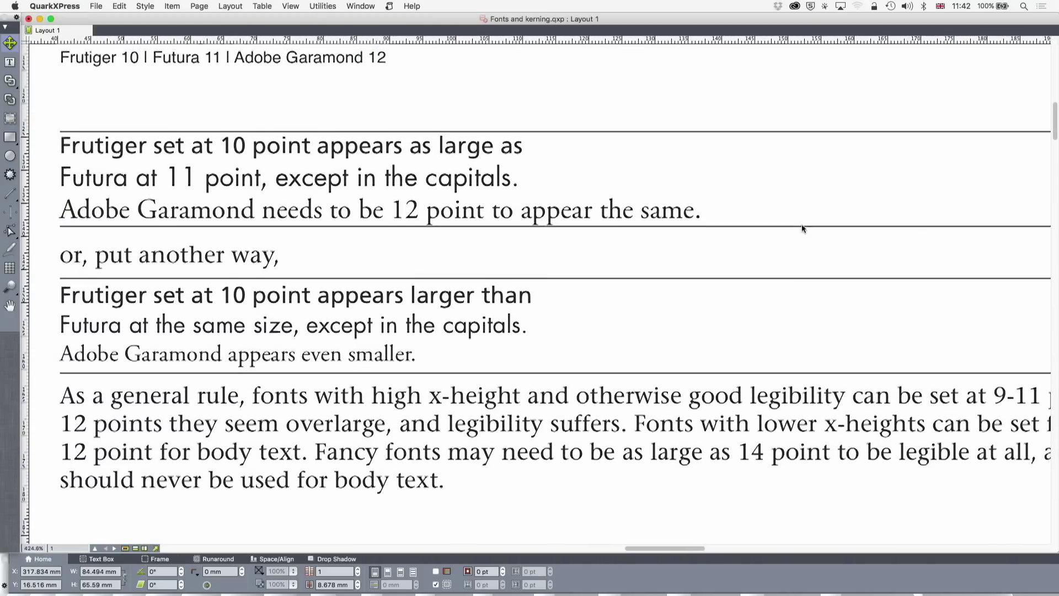
{"action": "right_click", "coordinate": [802, 228]}
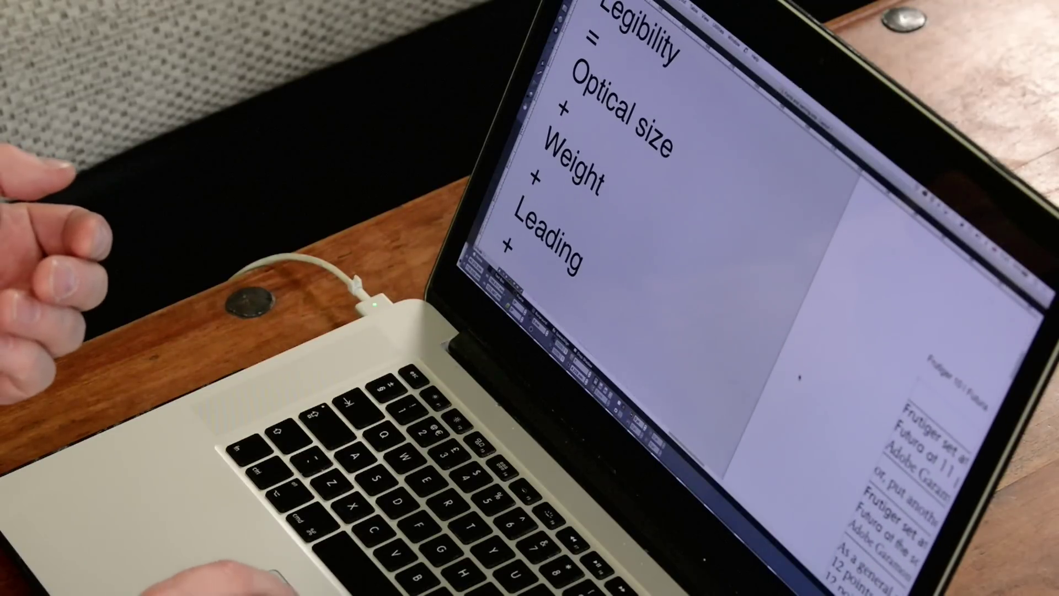
Select the word Frutiger in the first comparison line and set it in Frutiger 95 UltraBlack
{"action": "scroll", "coordinate": [798, 377], "scroll_direction": "down", "scroll_amount": 10}
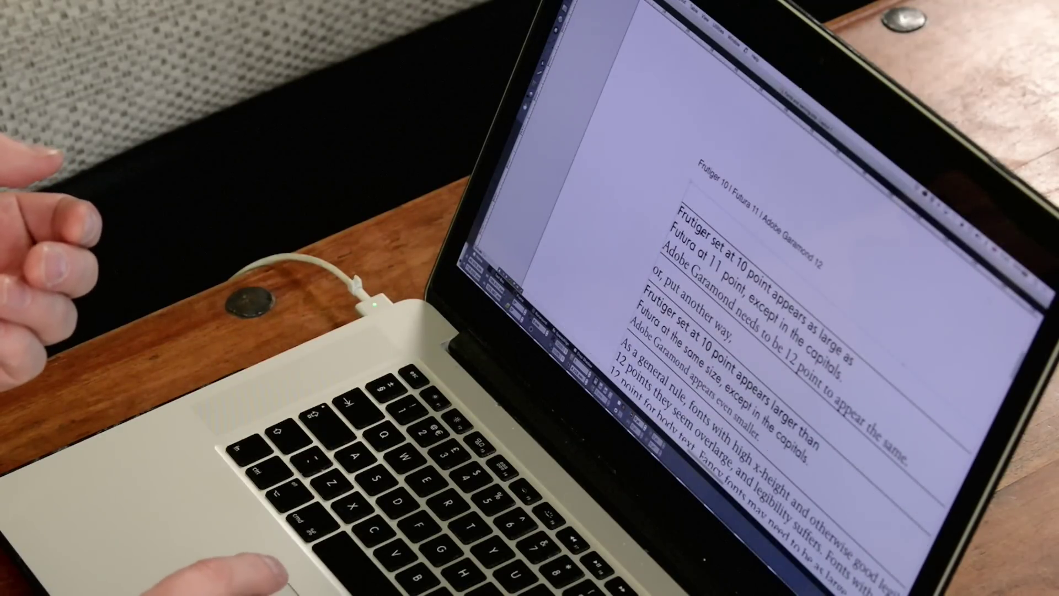
{"action": "left_click", "coordinate": [706, 234]}
{"action": "double_click", "coordinate": [706, 231]}
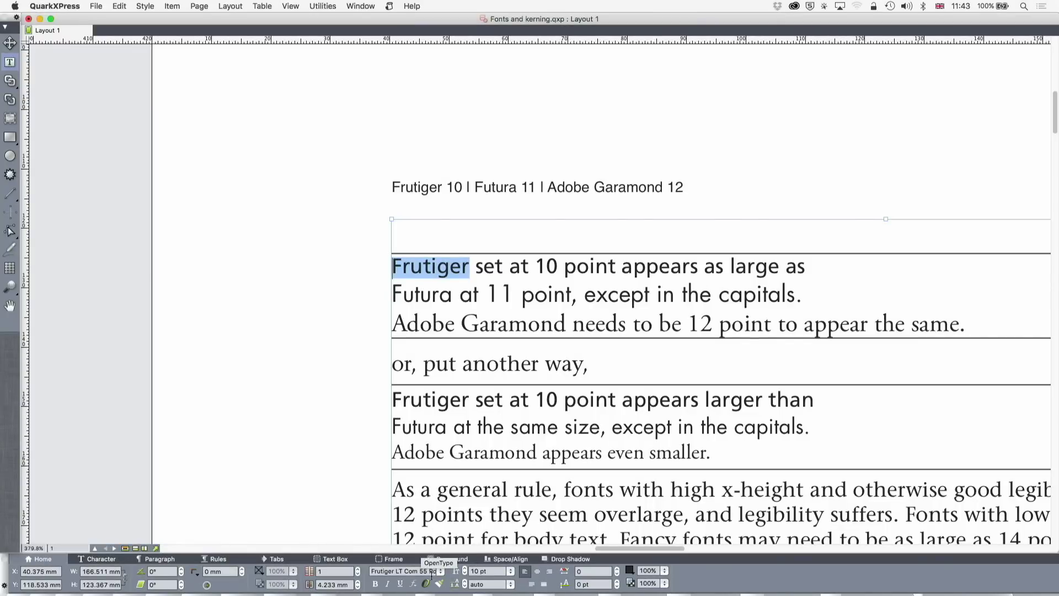
{"action": "key", "text": "F2"}
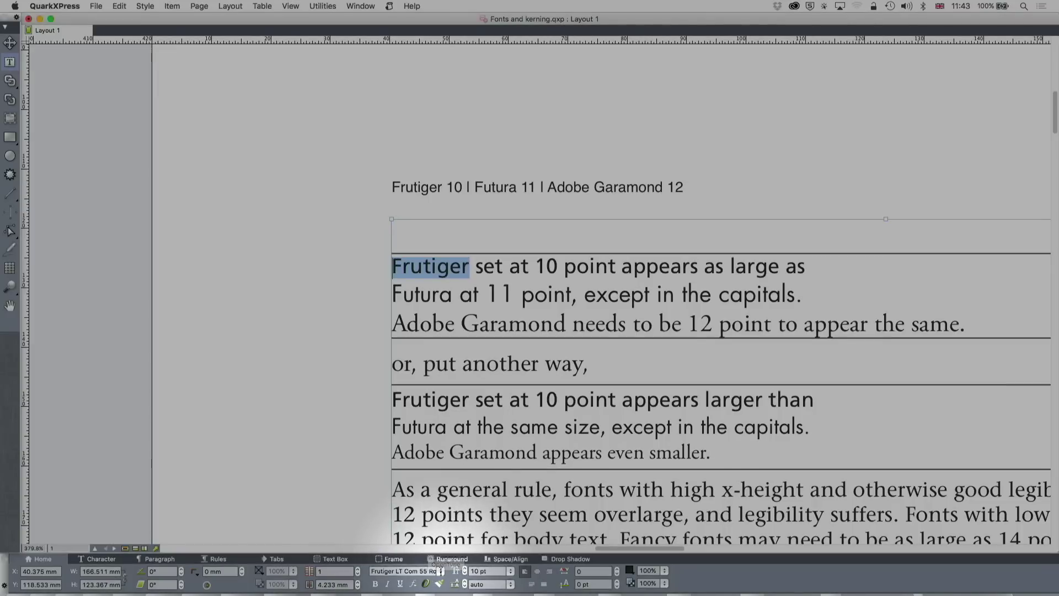
{"action": "left_click", "coordinate": [439, 573]}
{"action": "mouse_move", "coordinate": [441, 573]}
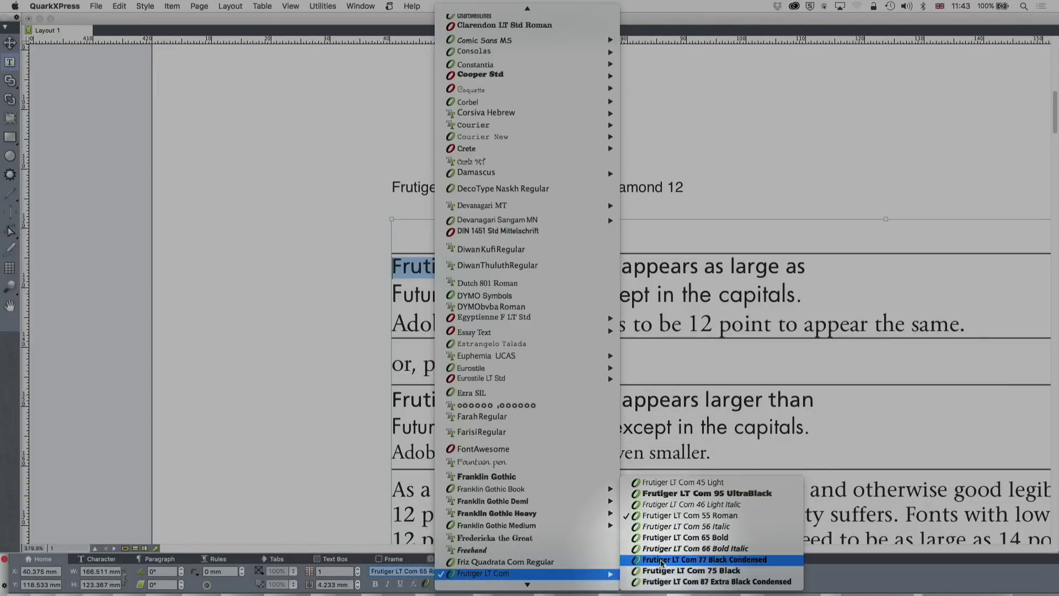
{"action": "left_click", "coordinate": [678, 493]}
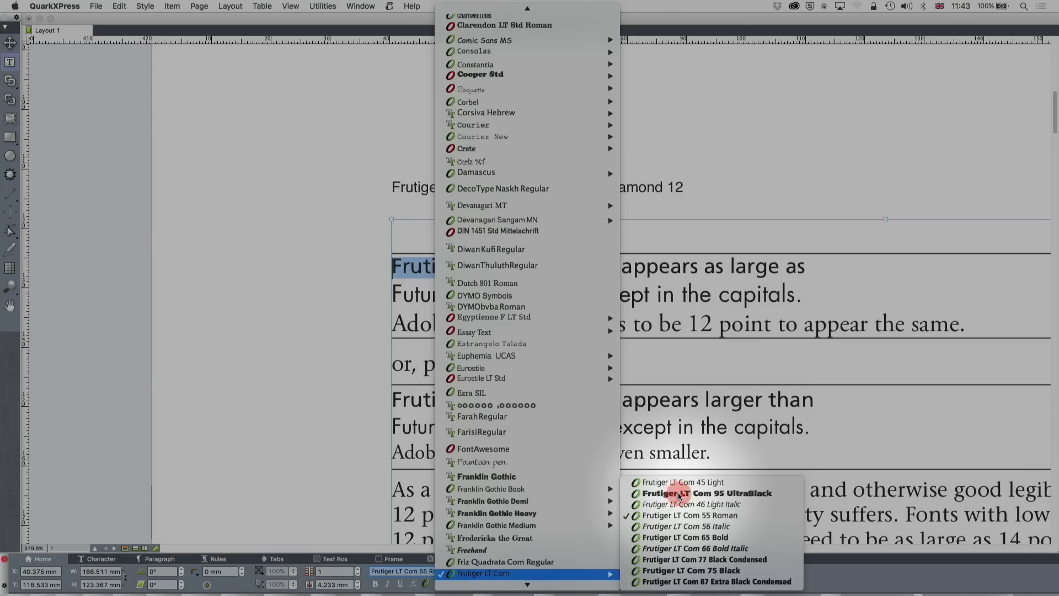
Switch the word to Frutiger 45 Light, then back to Frutiger LT Com 55 Roman
{"action": "scroll", "coordinate": [459, 336], "scroll_direction": "up", "scroll_amount": 5}
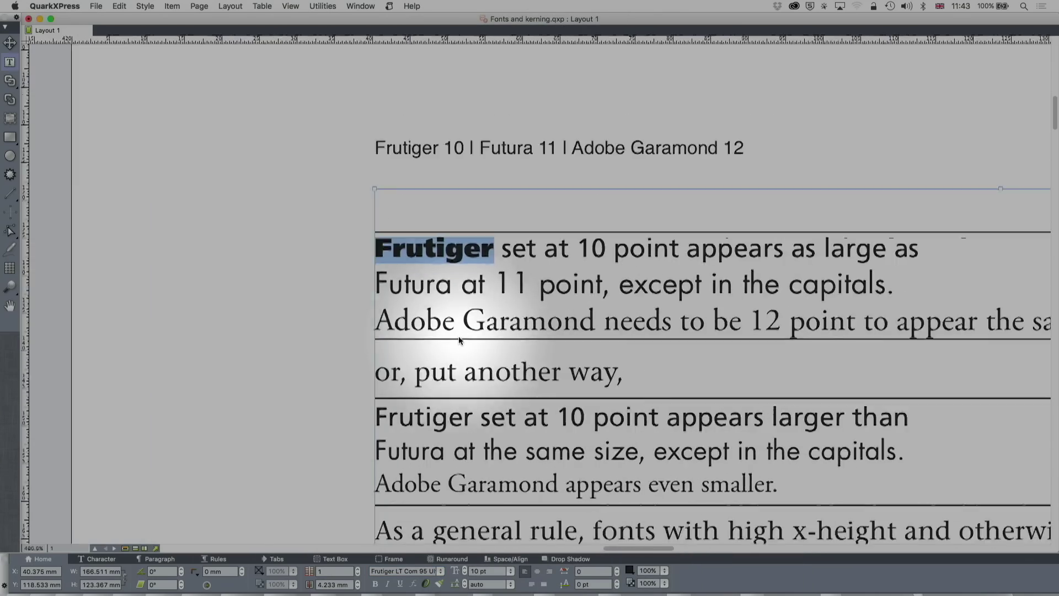
{"action": "scroll", "coordinate": [458, 336], "scroll_direction": "up", "scroll_amount": 2}
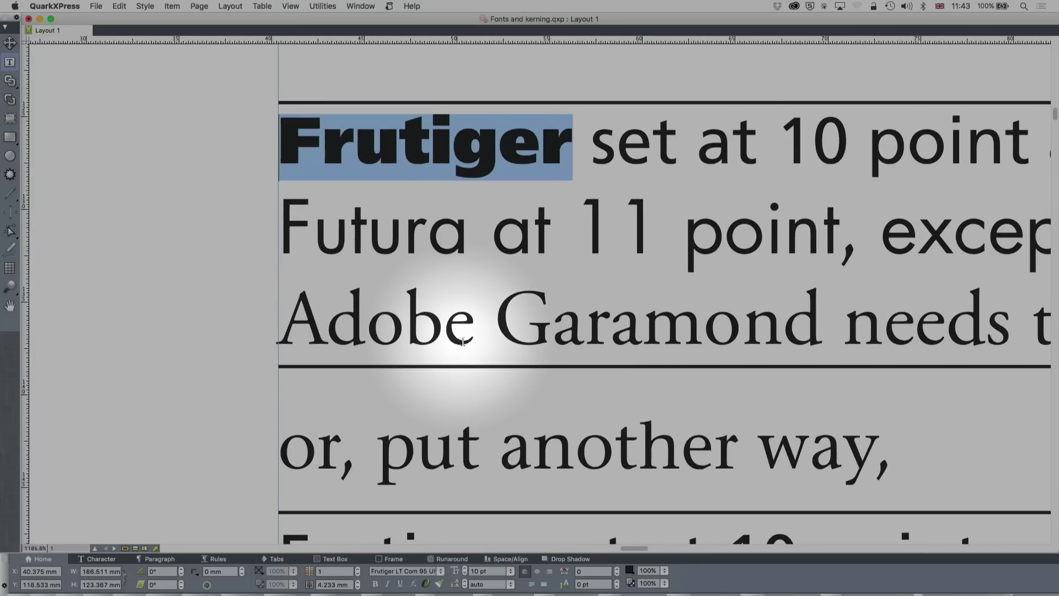
{"action": "left_click", "coordinate": [440, 571]}
{"action": "mouse_move", "coordinate": [441, 574]}
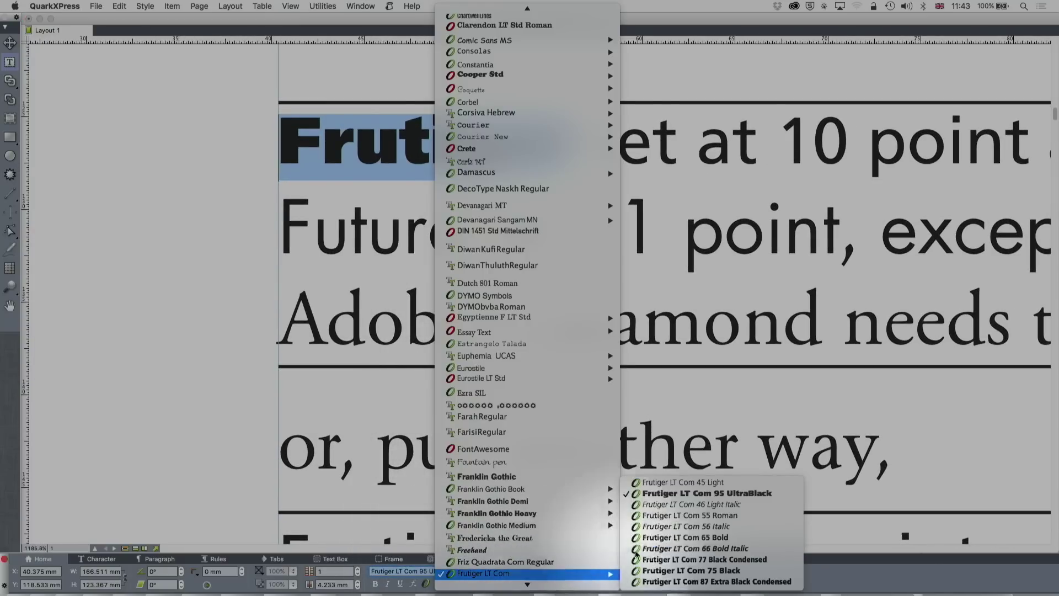
{"action": "left_click", "coordinate": [667, 486]}
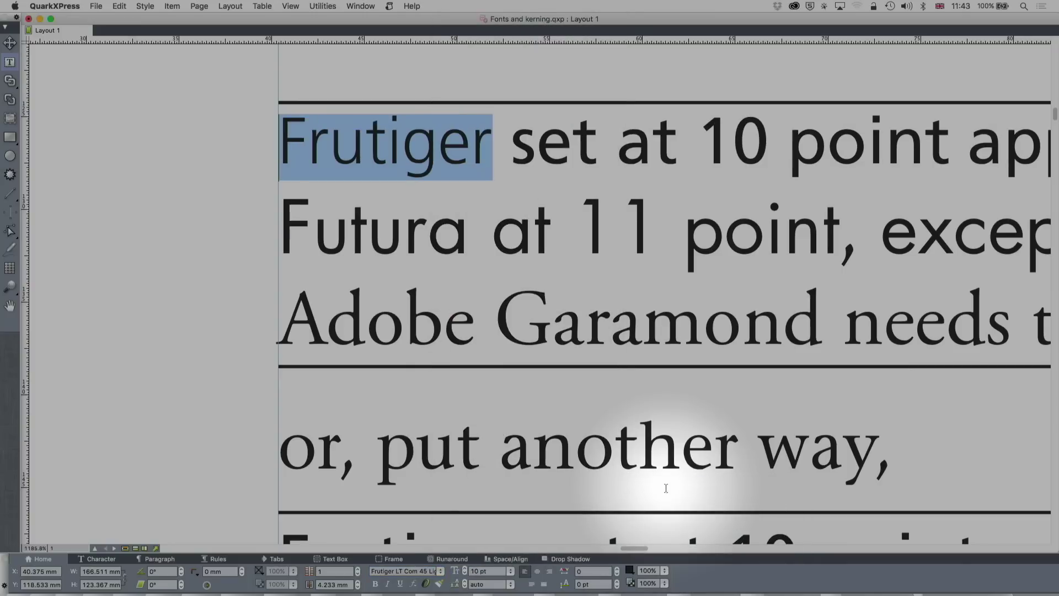
{"action": "left_click", "coordinate": [440, 570]}
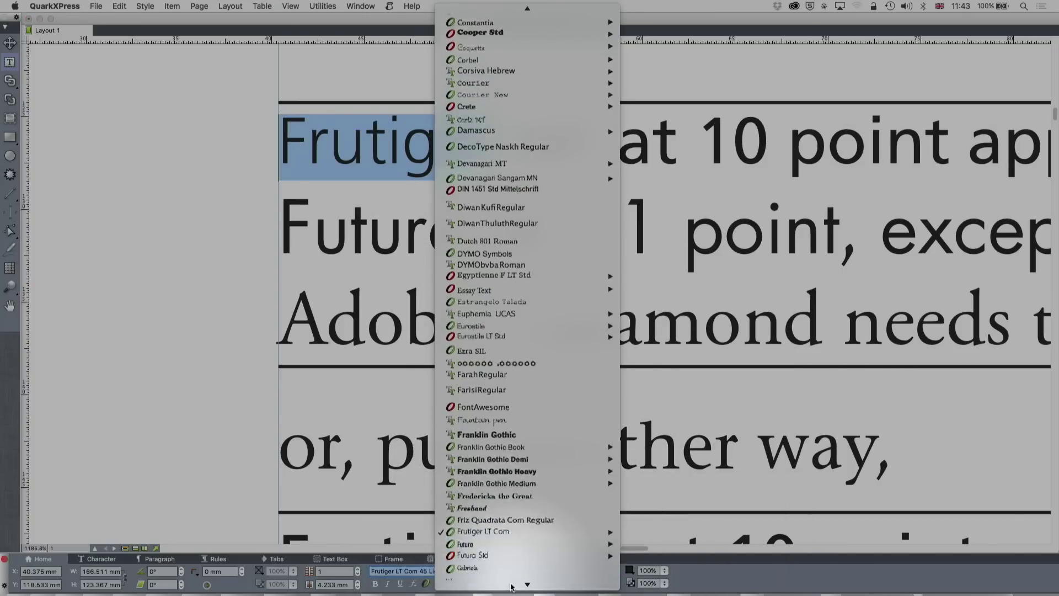
{"action": "mouse_move", "coordinate": [539, 500]}
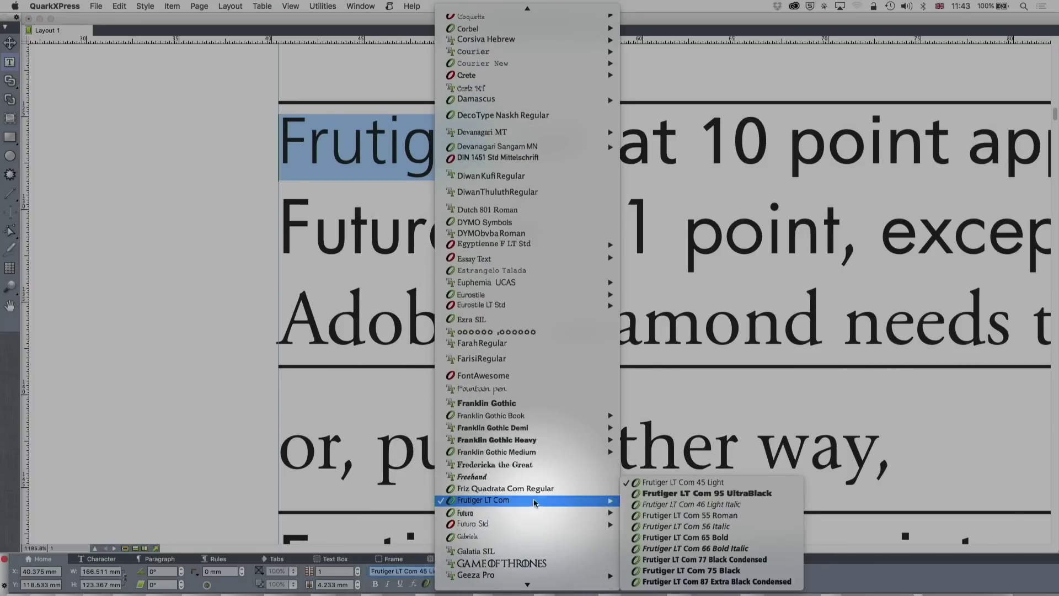
{"action": "left_click", "coordinate": [655, 516]}
Zoom out from 1457.9% to about 256.6% to reveal the Legibility slide and empty text box
{"action": "scroll", "coordinate": [568, 347], "scroll_direction": "down", "scroll_amount": 3}
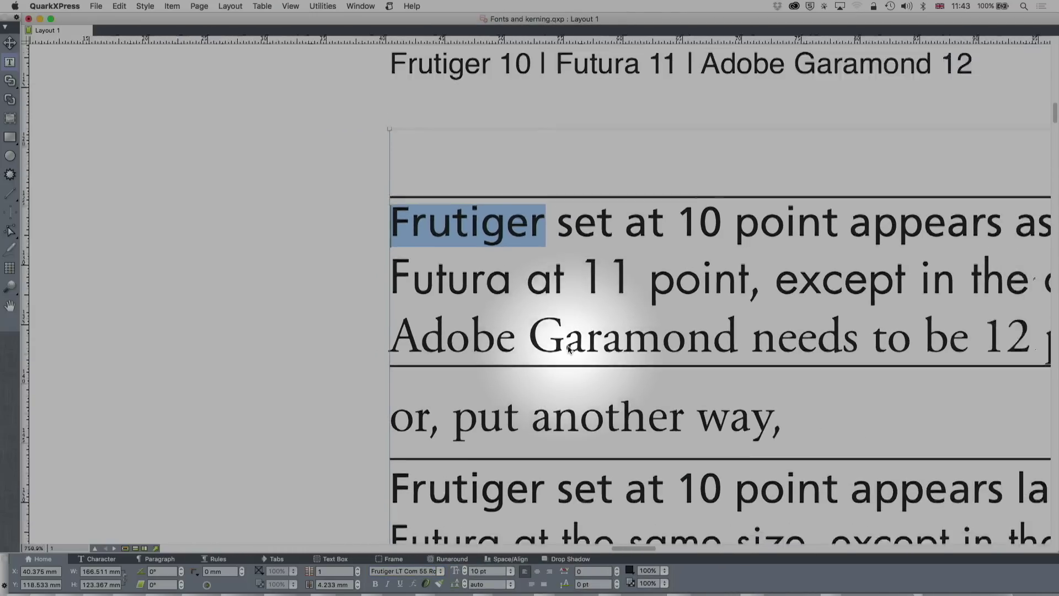
{"action": "scroll", "coordinate": [567, 345], "scroll_direction": "down", "scroll_amount": 4}
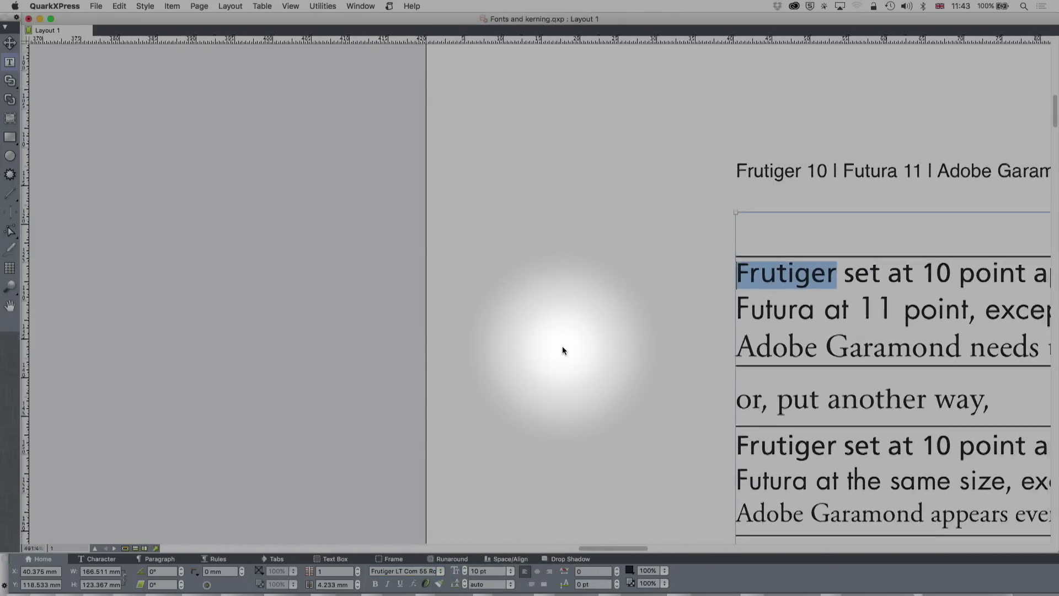
{"action": "scroll", "coordinate": [562, 350], "scroll_direction": "up", "scroll_amount": 4}
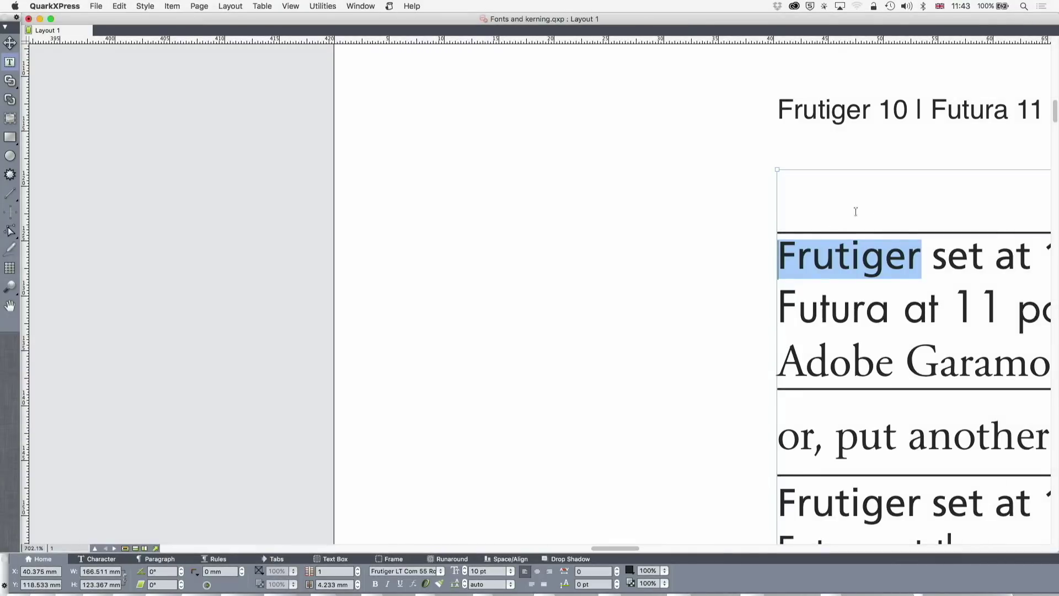
{"action": "scroll", "coordinate": [890, 221], "scroll_direction": "up", "scroll_amount": 8}
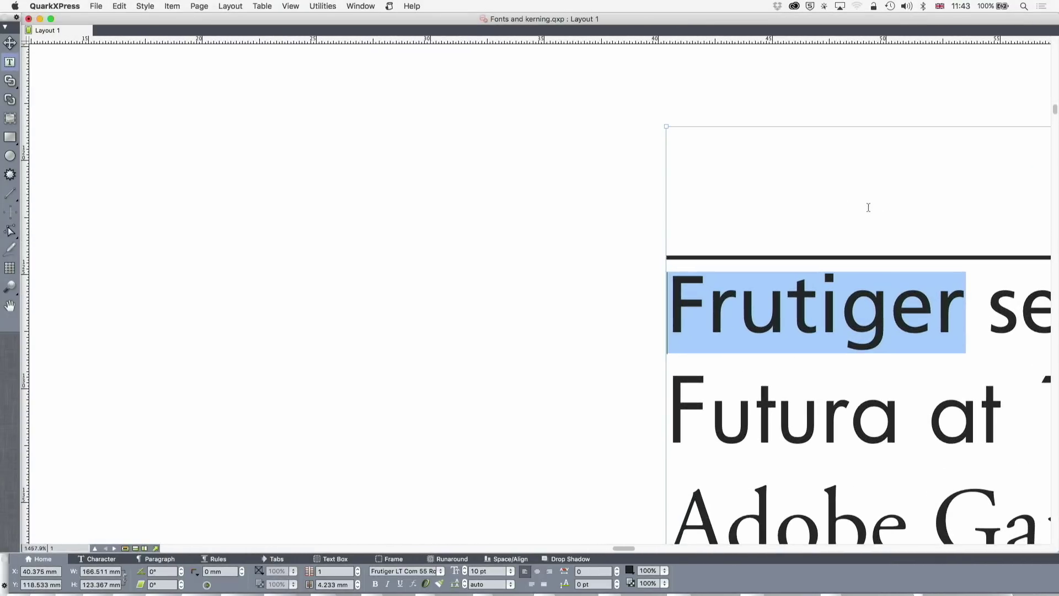
{"action": "scroll", "coordinate": [868, 207], "scroll_direction": "down", "scroll_amount": 10}
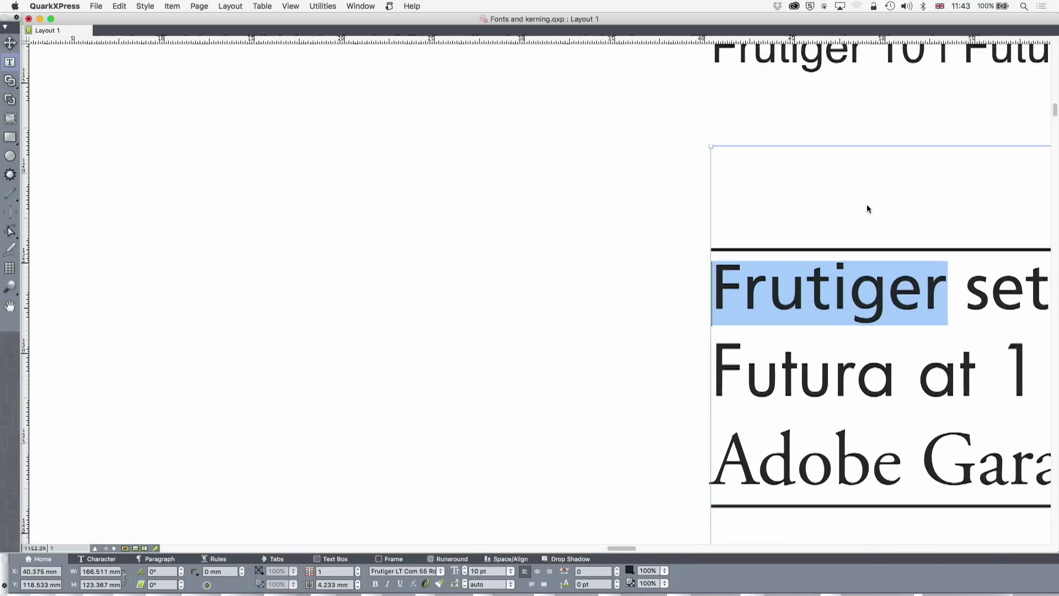
{"action": "scroll", "coordinate": [868, 207], "scroll_direction": "down", "scroll_amount": 5}
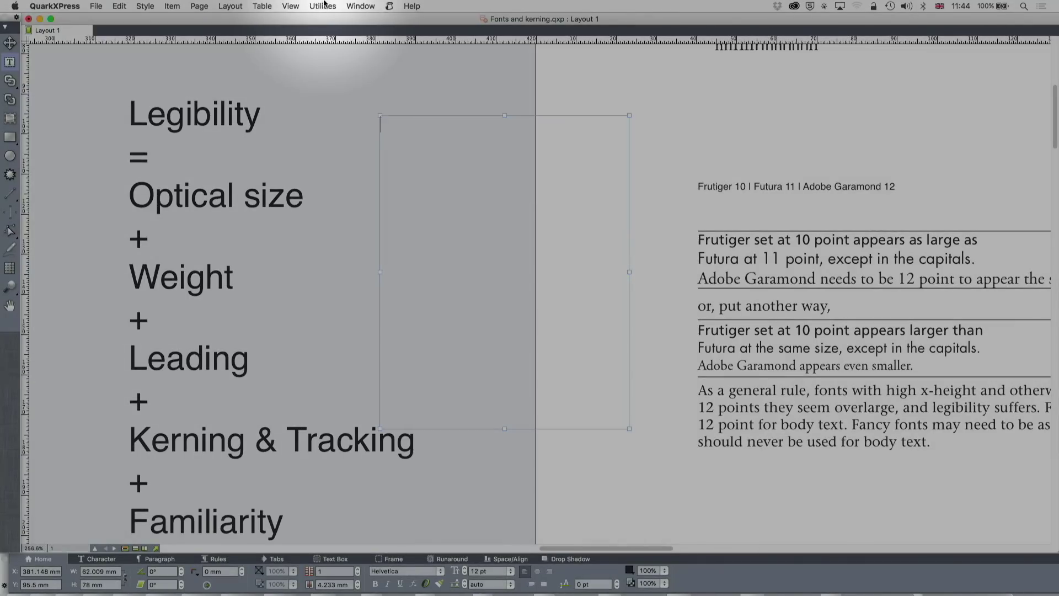
Fill the empty text box with placeholder text from Utilities > Insert Placeholder Text
{"action": "left_click", "coordinate": [322, 6]}
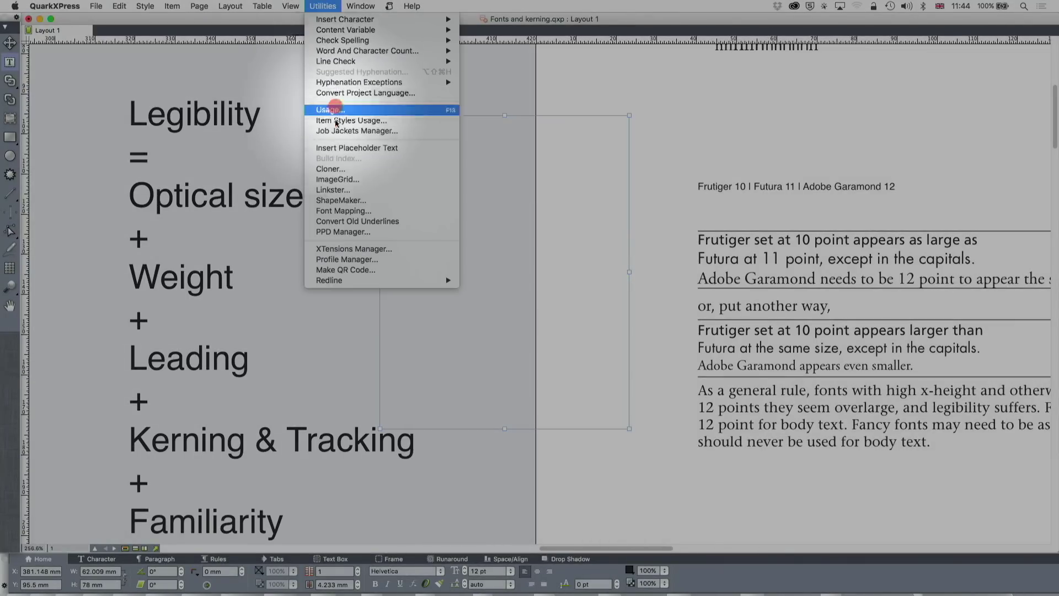
{"action": "left_click", "coordinate": [341, 148]}
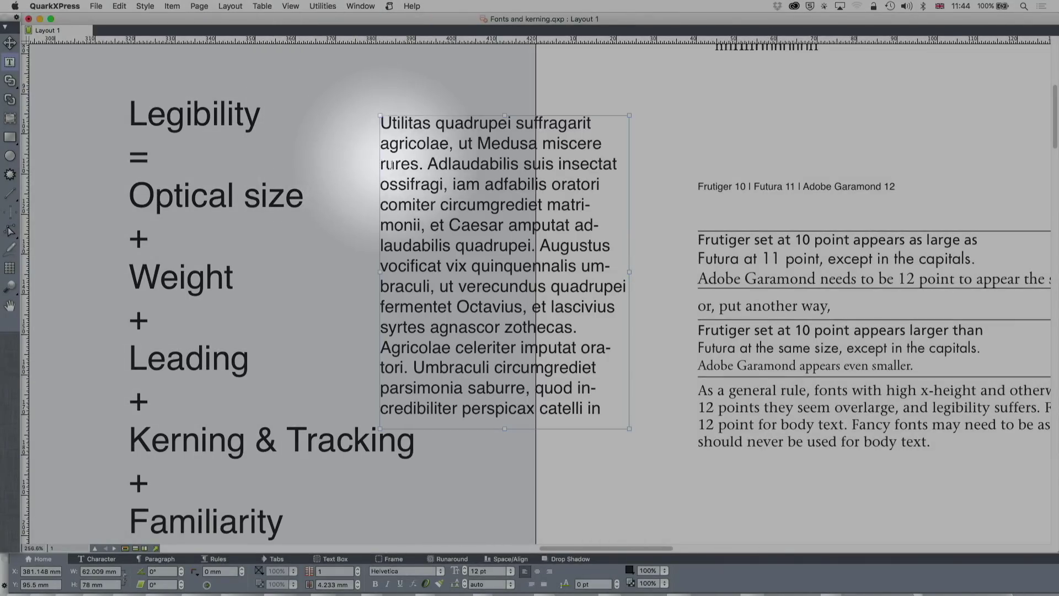
{"action": "double_click", "coordinate": [527, 267]}
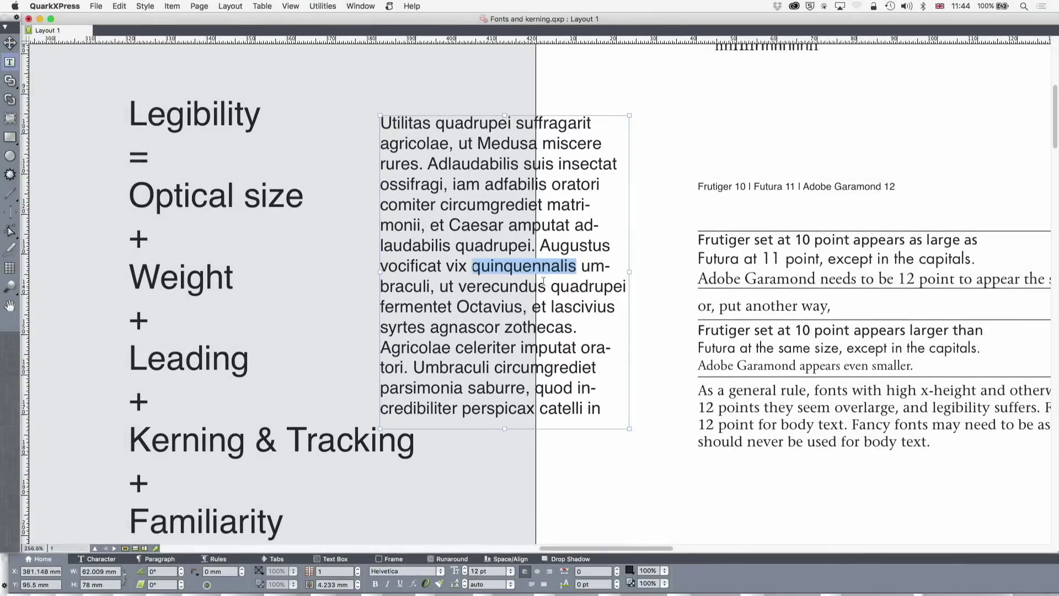
{"action": "left_click", "coordinate": [538, 245]}
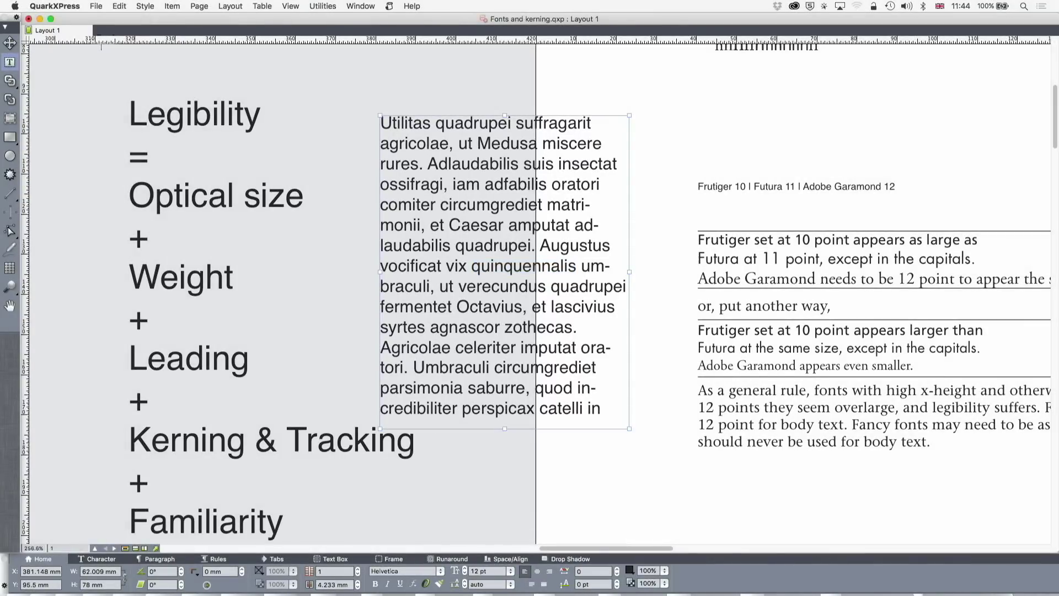
Move the text box left of the Legibility list and lengthen it to about 98 mm
{"action": "left_click", "coordinate": [10, 43]}
{"action": "left_click_drag", "start_coordinate": [447, 147], "coordinate": [372, 119]}
{"action": "key", "text": "super+1"}
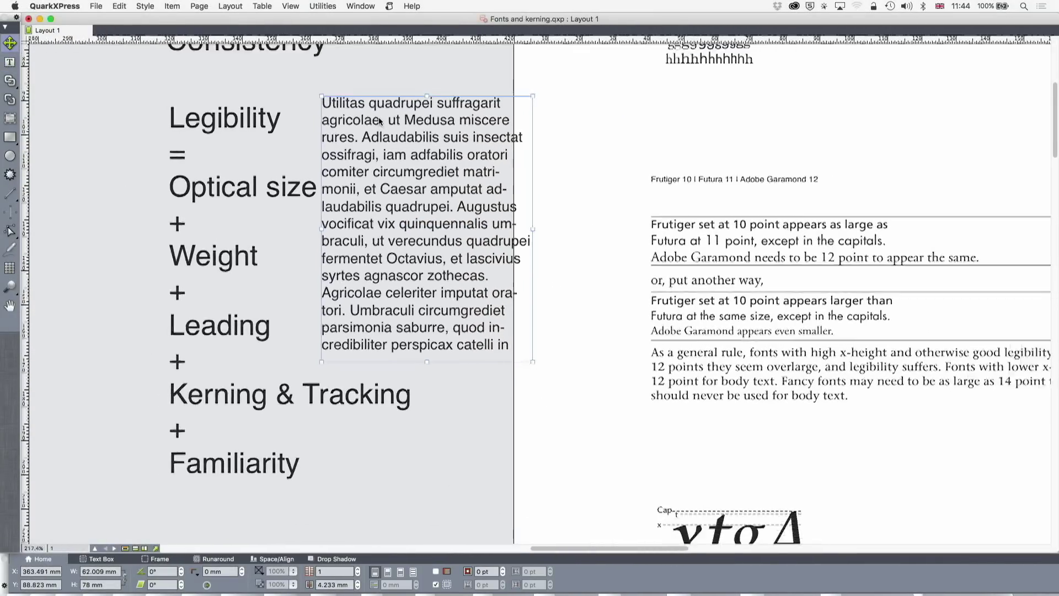
{"action": "key", "text": "super+0"}
{"action": "left_click_drag", "start_coordinate": [408, 160], "coordinate": [291, 151]}
{"action": "scroll", "coordinate": [291, 151], "scroll_direction": "up", "scroll_amount": 5}
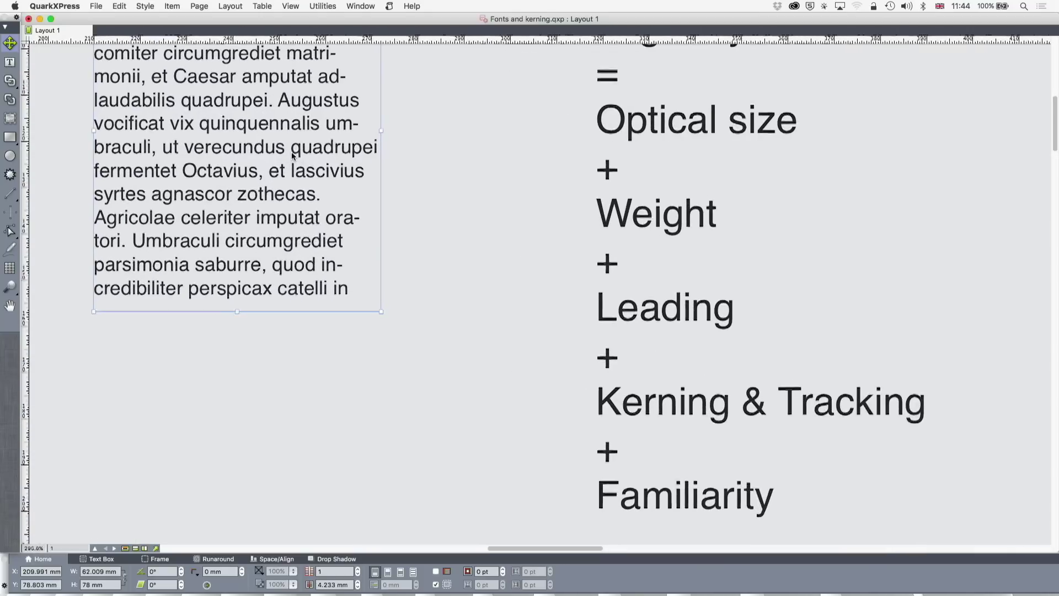
{"action": "scroll", "coordinate": [292, 156], "scroll_direction": "up", "scroll_amount": 5}
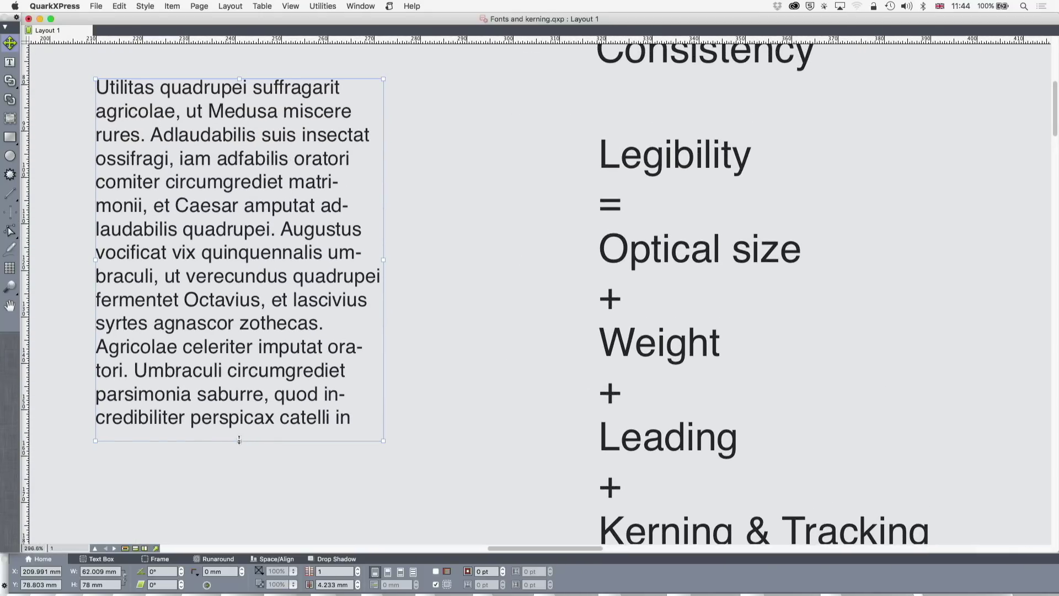
{"action": "left_click_drag", "start_coordinate": [239, 440], "coordinate": [243, 533]}
Select all the placeholder text, try a 12 pt baseline shift, then reset it to 0 pt
{"action": "key", "text": "t"}
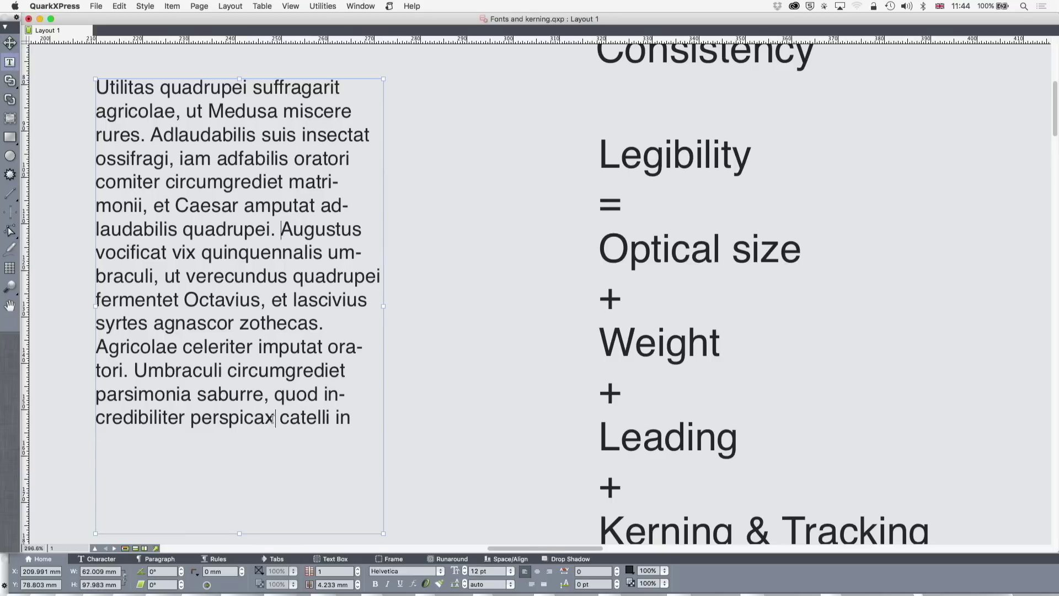
{"action": "key", "text": "super+a"}
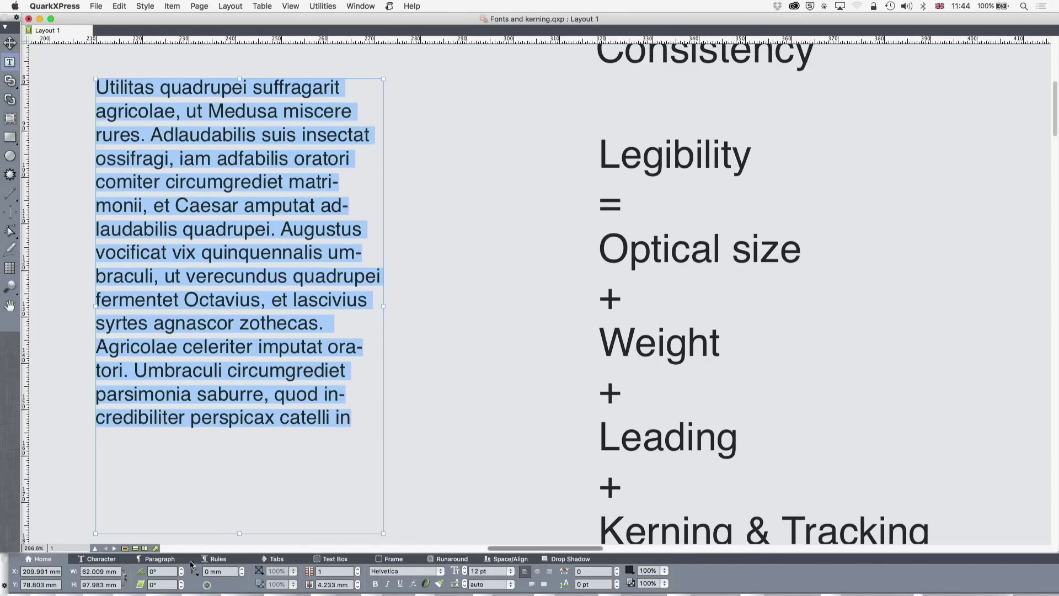
{"action": "left_click", "coordinate": [617, 582]}
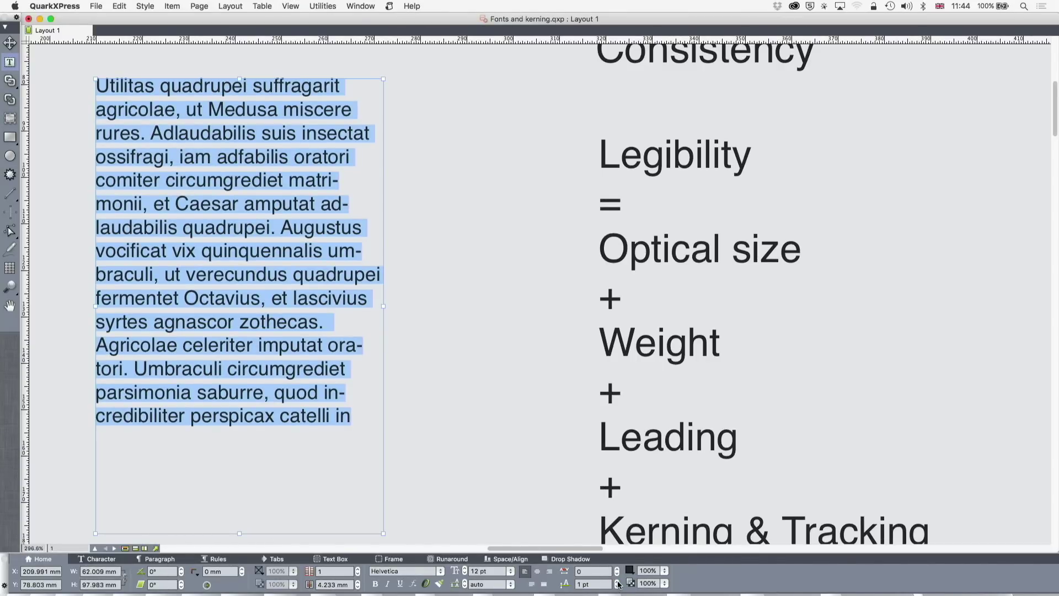
{"action": "left_click", "coordinate": [617, 582]}
{"action": "left_click", "coordinate": [617, 581]}
{"action": "left_click", "coordinate": [617, 581]}
{"action": "left_click", "coordinate": [617, 581]}
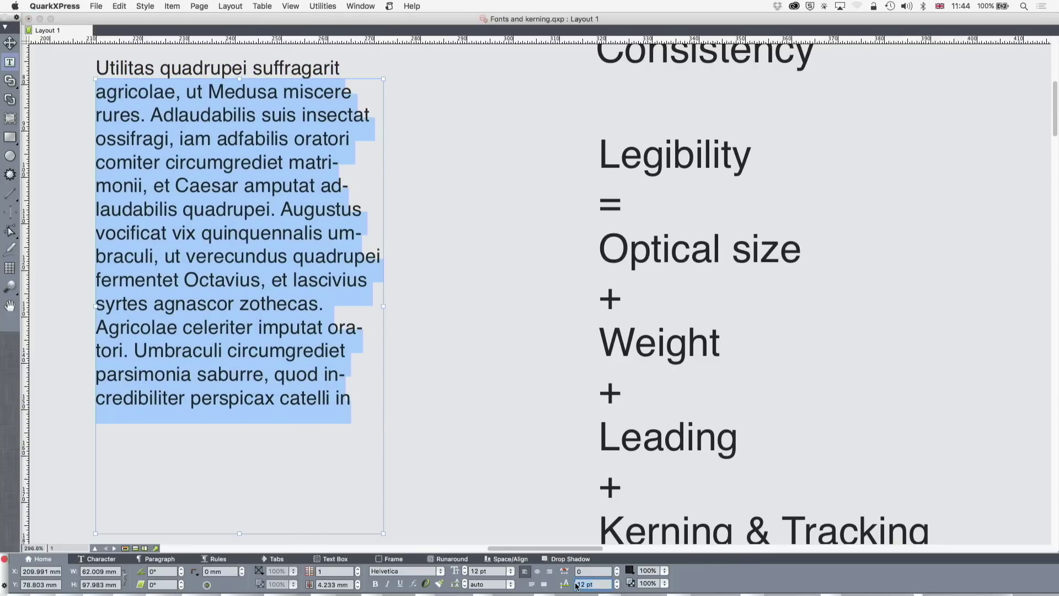
{"action": "key", "text": "Return"}
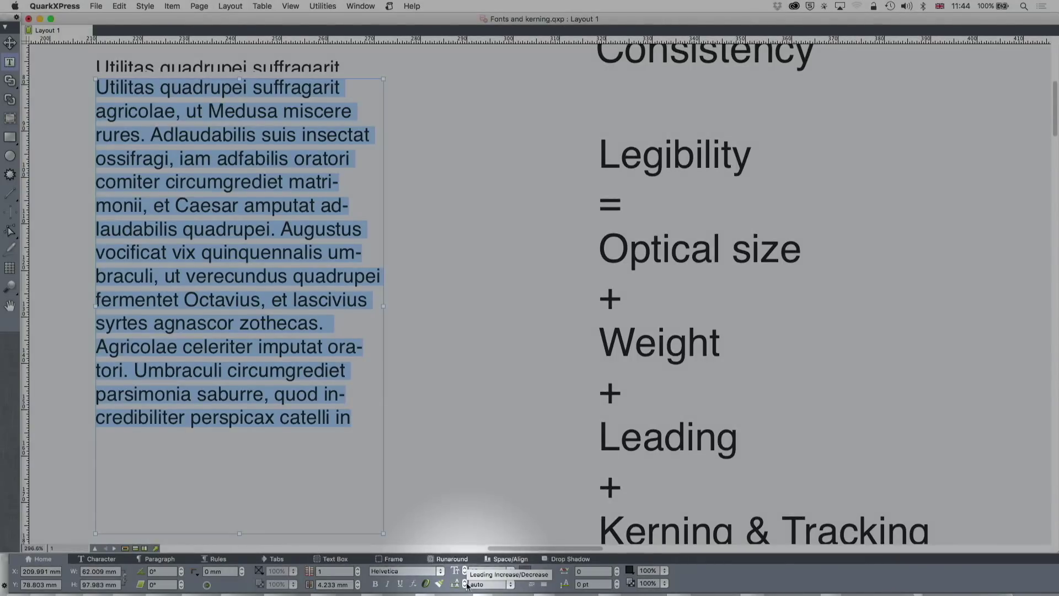
Raise the paragraph's leading from auto to 20.4 pt and check the wider line spacing
{"action": "left_click", "coordinate": [465, 583]}
{"action": "left_click", "coordinate": [465, 583]}
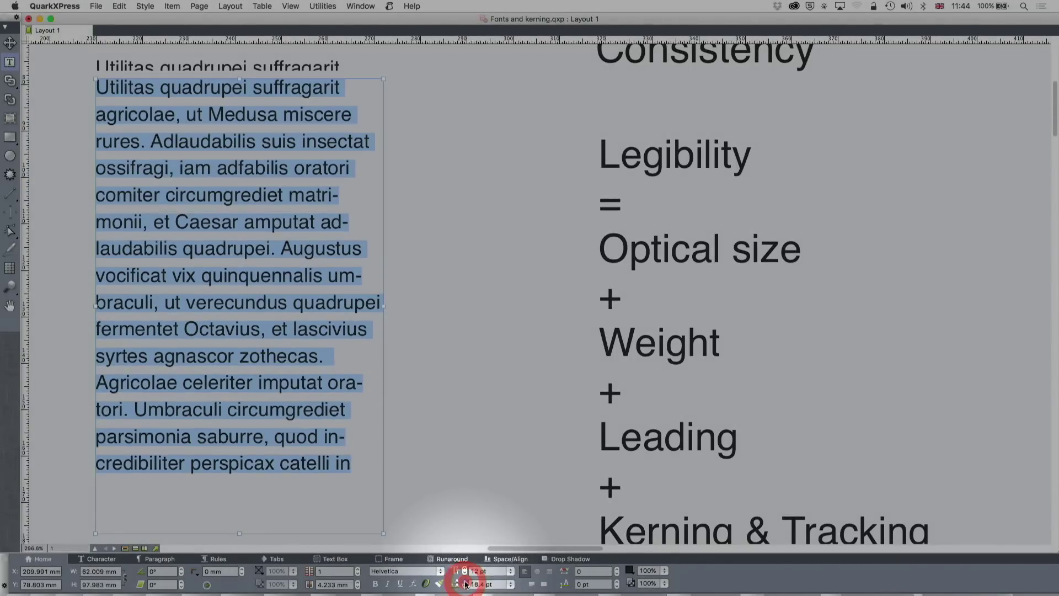
{"action": "left_click", "coordinate": [465, 583]}
{"action": "left_click", "coordinate": [466, 583]}
{"action": "left_click", "coordinate": [466, 582]}
{"action": "left_click", "coordinate": [466, 583]}
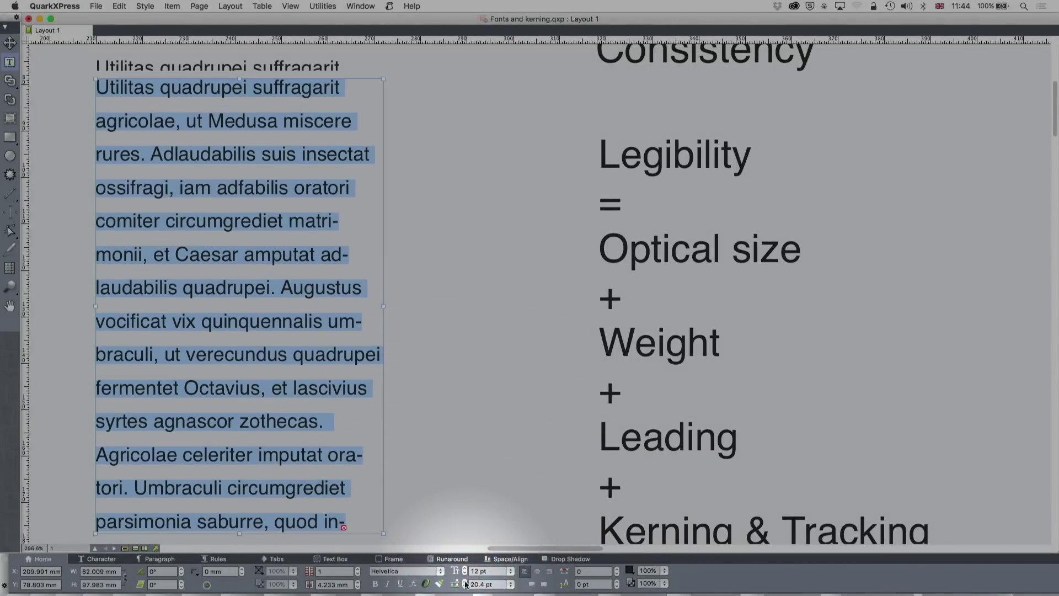
{"action": "left_click", "coordinate": [362, 252]}
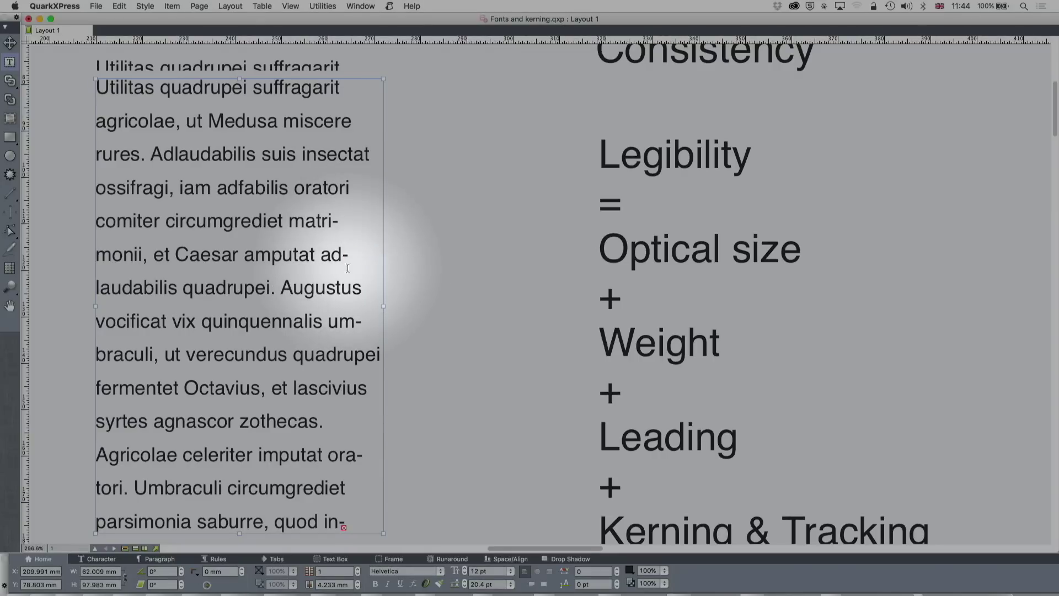
{"action": "double_click", "coordinate": [350, 269]}
{"action": "key", "text": "Escape"}
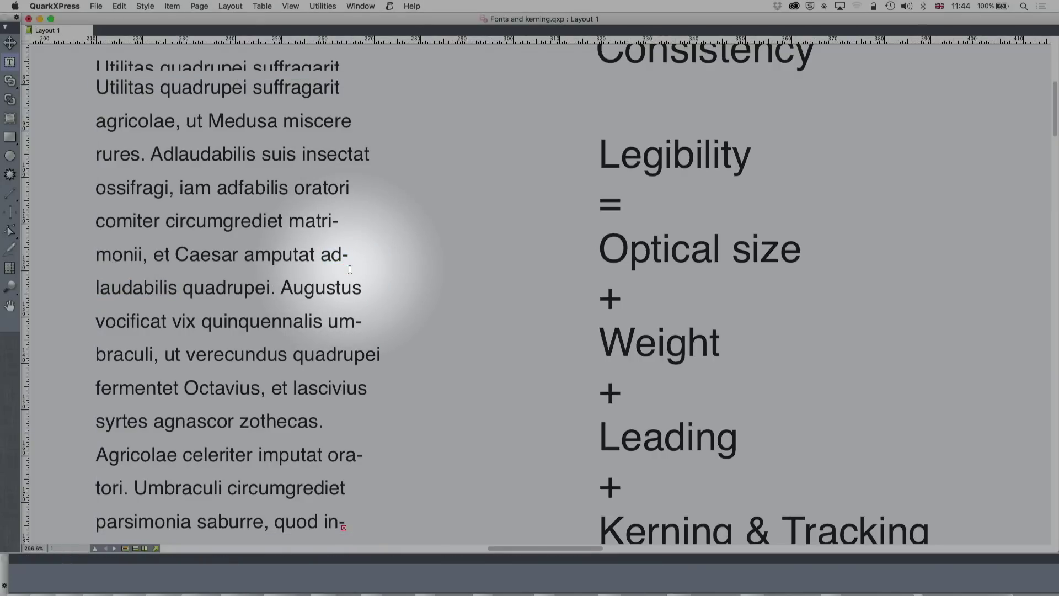
Scroll across the layout and zoom to about 603% on the 'The play begins!' leading diagram
{"action": "scroll", "coordinate": [349, 266], "scroll_direction": "left", "scroll_amount": 3}
{"action": "scroll", "coordinate": [349, 266], "scroll_direction": "down", "scroll_amount": 2}
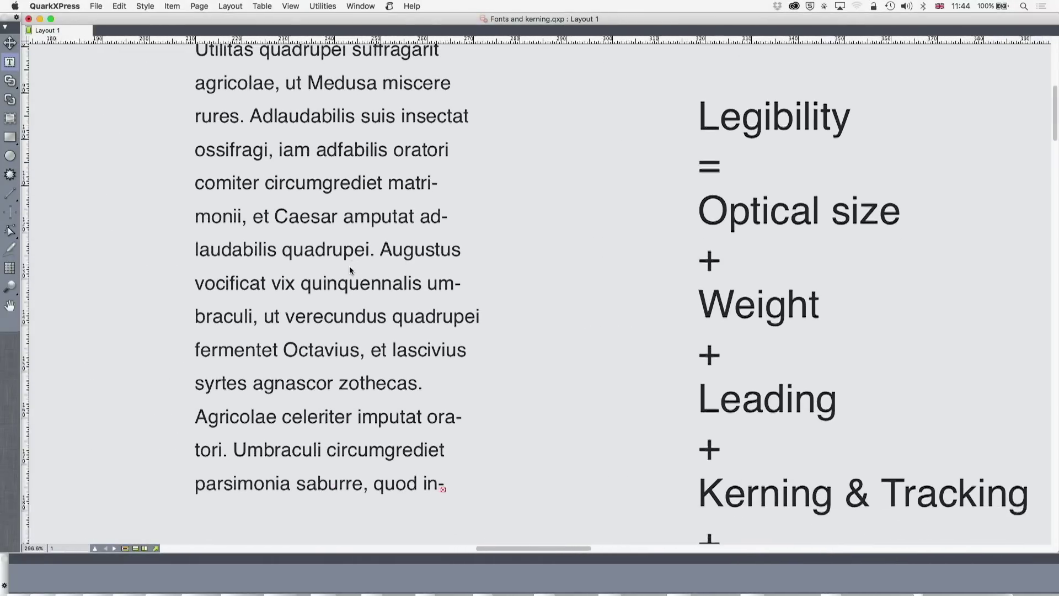
{"action": "scroll", "coordinate": [349, 266], "scroll_direction": "up", "scroll_amount": 4}
{"action": "scroll", "coordinate": [349, 266], "scroll_direction": "down", "scroll_amount": 3}
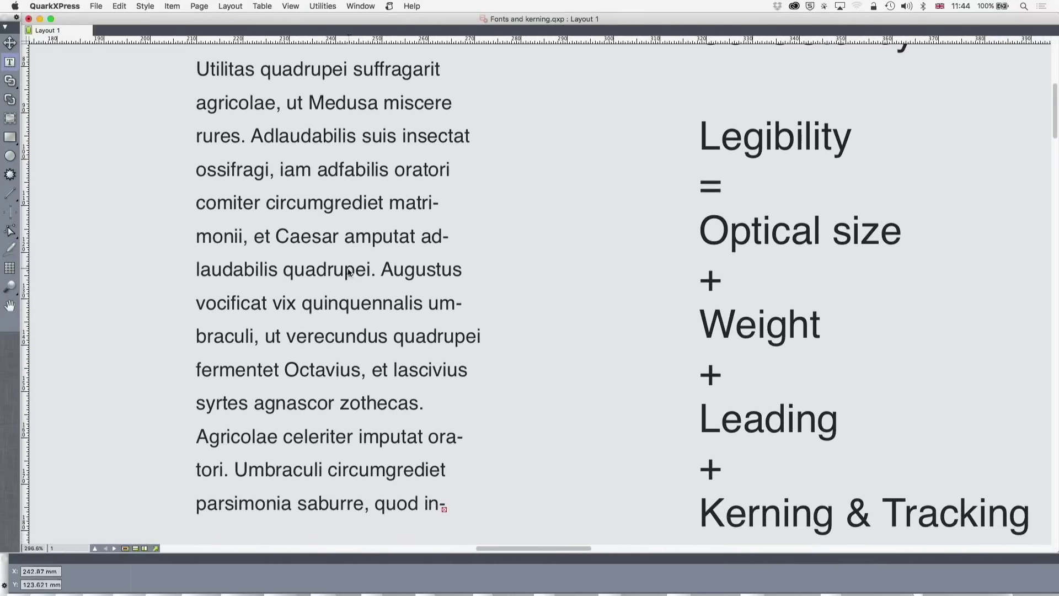
{"action": "scroll", "coordinate": [349, 272], "scroll_direction": "down", "scroll_amount": 1}
{"action": "scroll", "coordinate": [349, 272], "scroll_direction": "down", "scroll_amount": 3}
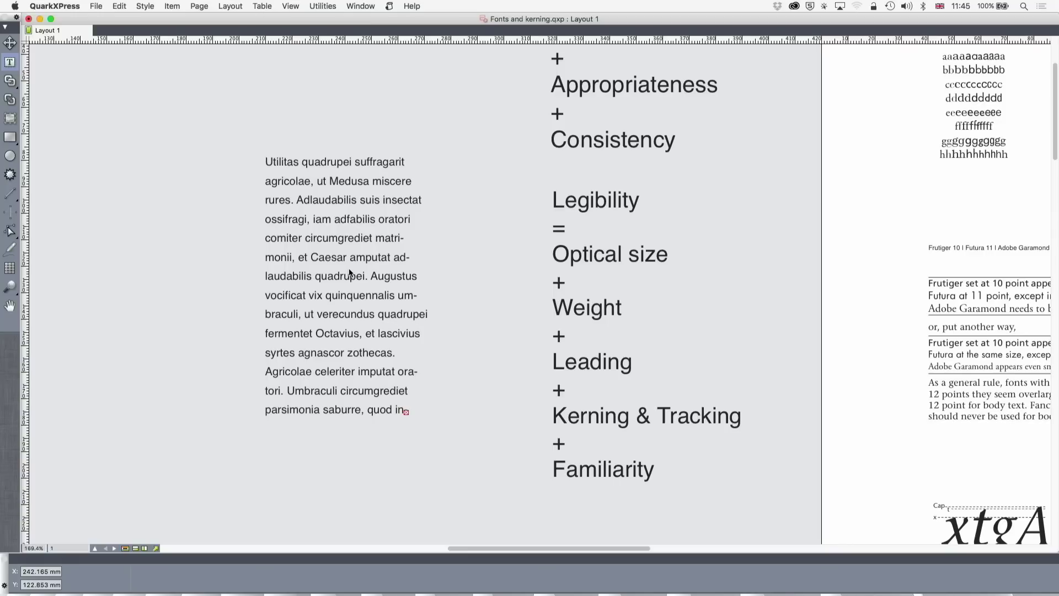
{"action": "scroll", "coordinate": [349, 272], "scroll_direction": "right", "scroll_amount": 10}
{"action": "scroll", "coordinate": [349, 272], "scroll_direction": "down", "scroll_amount": 5}
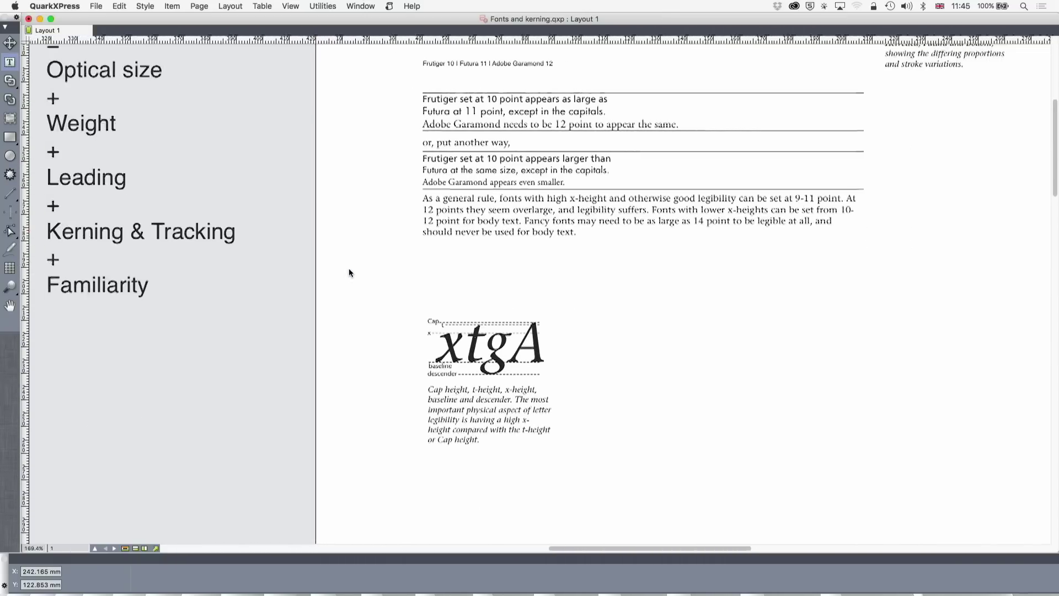
{"action": "scroll", "coordinate": [348, 272], "scroll_direction": "up", "scroll_amount": 5}
{"action": "scroll", "coordinate": [349, 272], "scroll_direction": "right", "scroll_amount": 10}
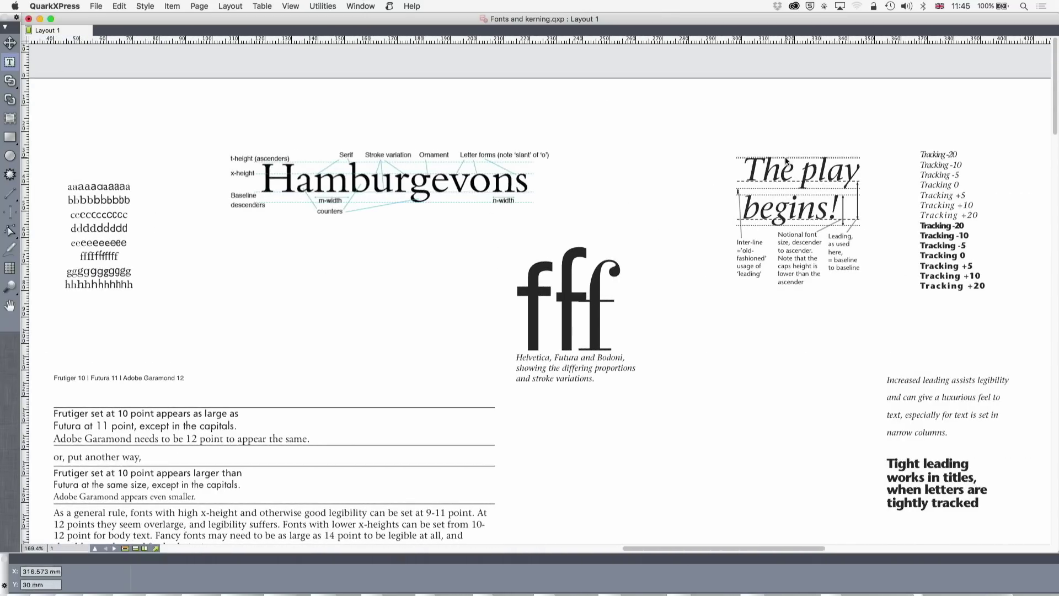
{"action": "scroll", "coordinate": [800, 165], "scroll_direction": "up", "scroll_amount": 6}
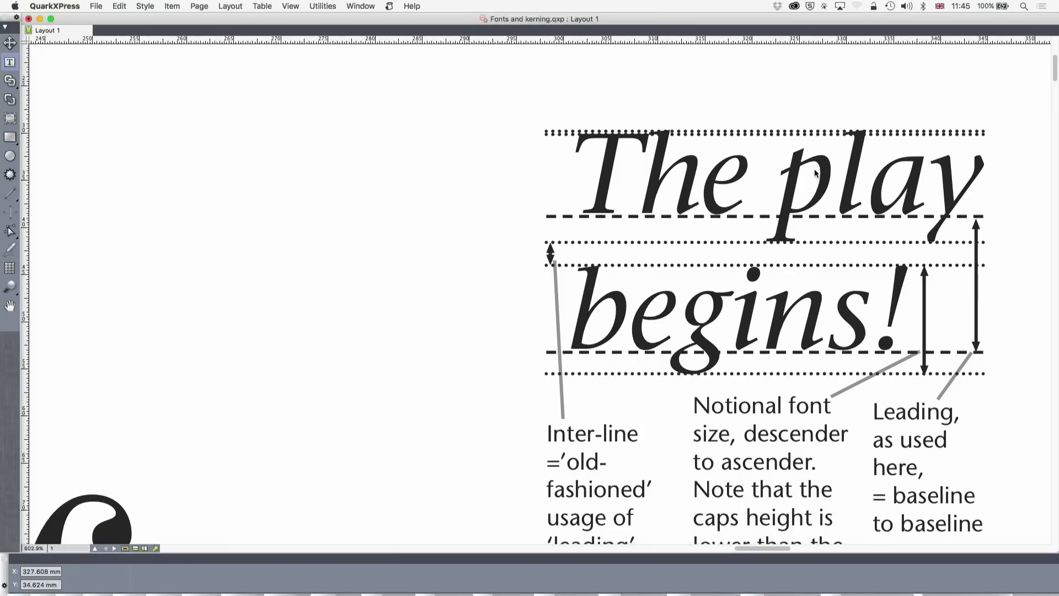
Zoom out from 602.9% to about 99.2% to see the full page and the next spread's top
{"action": "scroll", "coordinate": [815, 173], "scroll_direction": "down", "scroll_amount": 6}
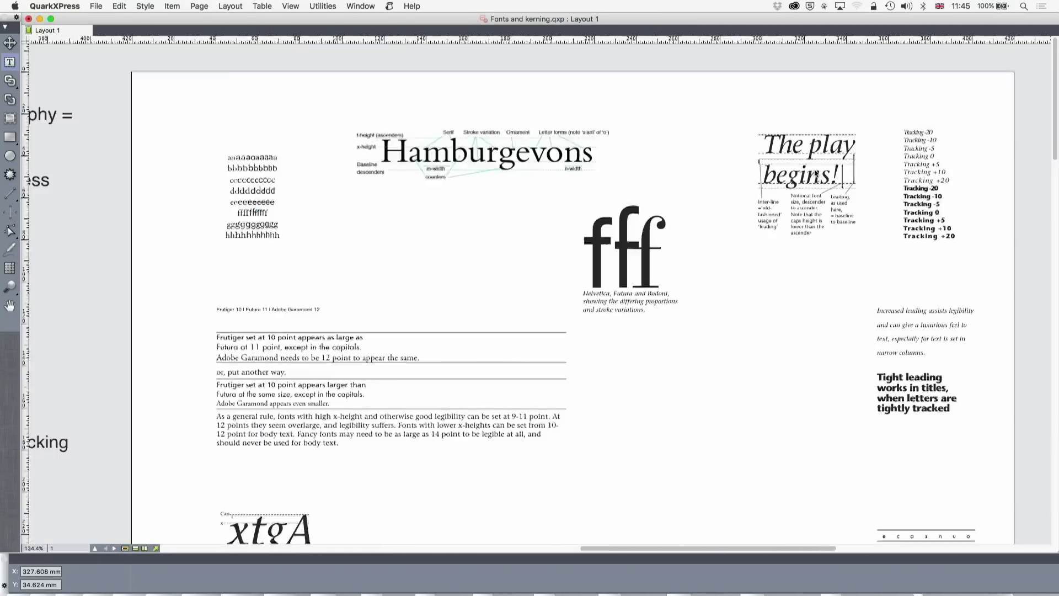
{"action": "scroll", "coordinate": [815, 173], "scroll_direction": "down", "scroll_amount": 4}
{"action": "scroll", "coordinate": [815, 173], "scroll_direction": "up", "scroll_amount": 2}
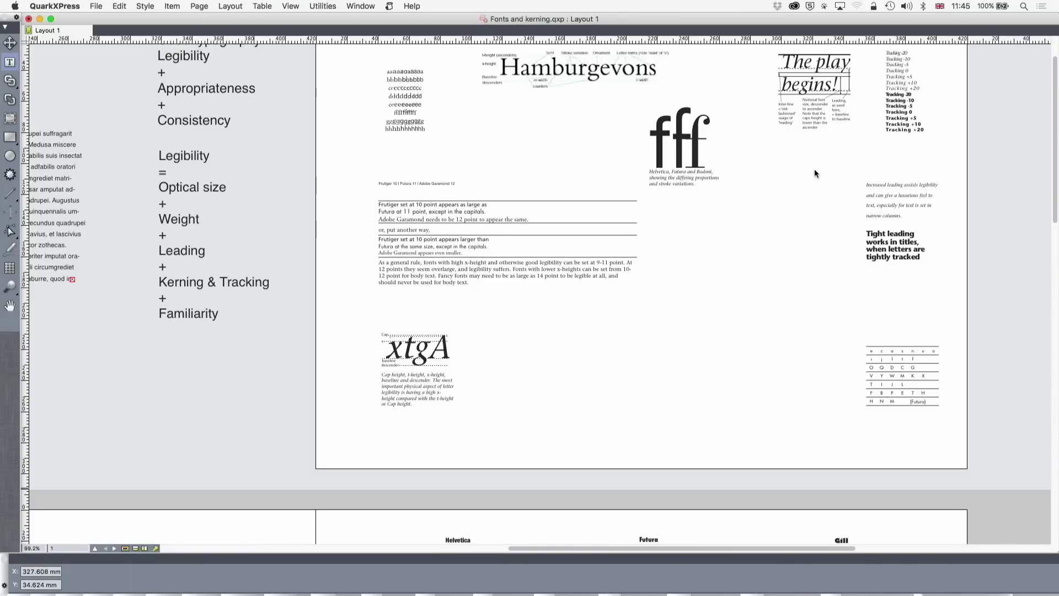
Zoom to the tracking samples and select the italic 'Tracking +10' line in its text box
{"action": "left_click", "coordinate": [842, 119]}
{"action": "scroll", "coordinate": [843, 119], "scroll_direction": "right", "scroll_amount": 4}
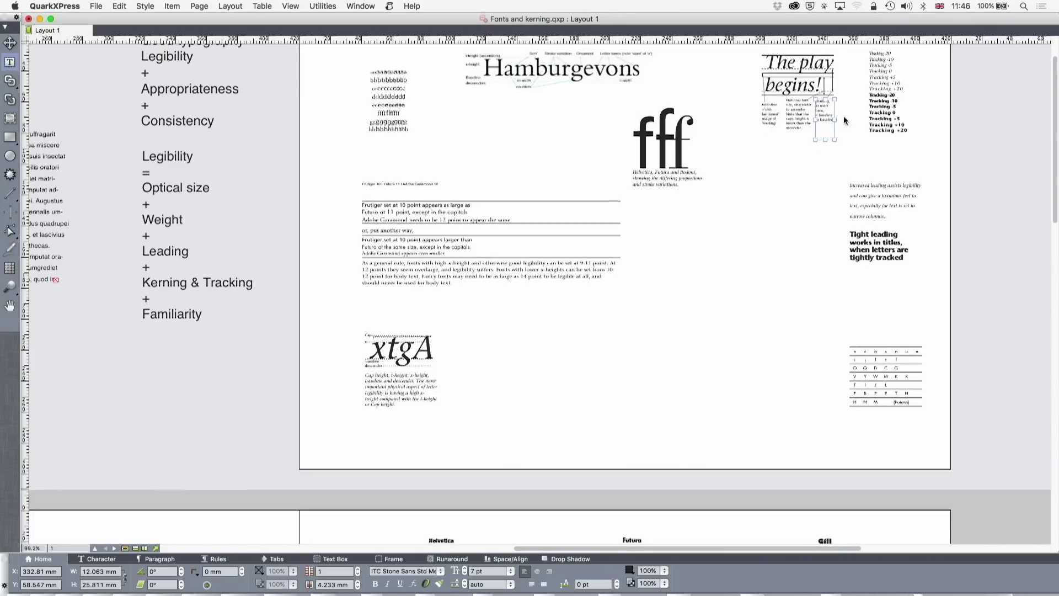
{"action": "scroll", "coordinate": [844, 120], "scroll_direction": "right", "scroll_amount": 1}
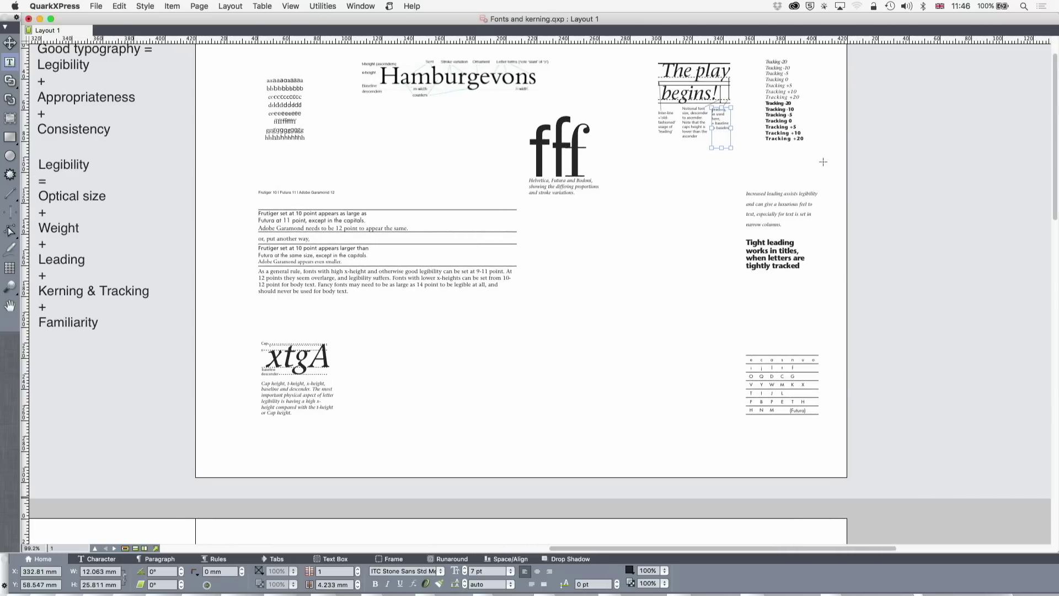
{"action": "scroll", "coordinate": [784, 109], "scroll_direction": "right", "scroll_amount": 1}
{"action": "scroll", "coordinate": [784, 109], "scroll_direction": "up", "scroll_amount": 5}
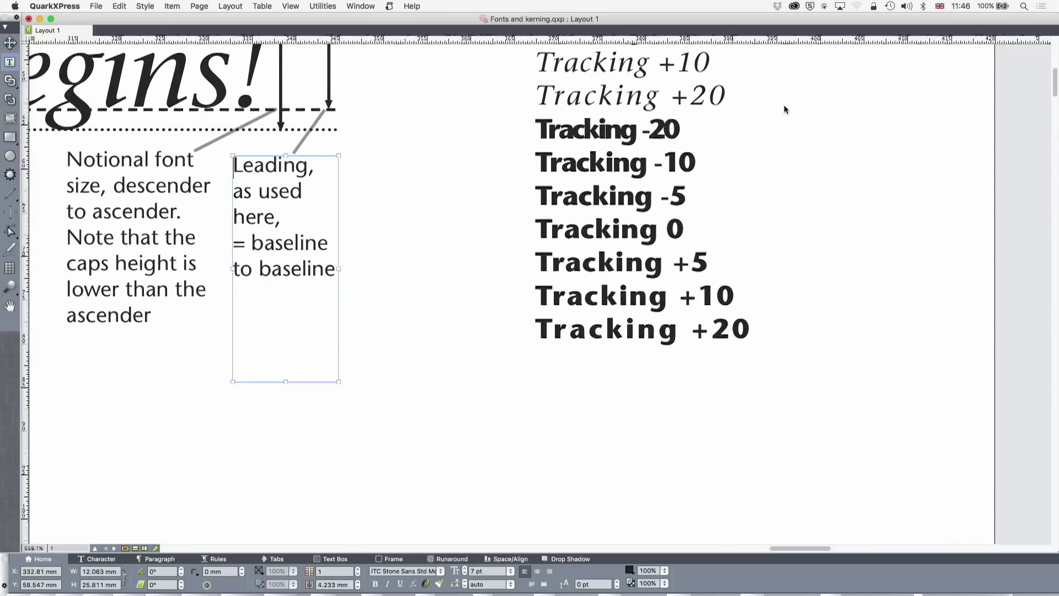
{"action": "scroll", "coordinate": [785, 108], "scroll_direction": "up", "scroll_amount": 4}
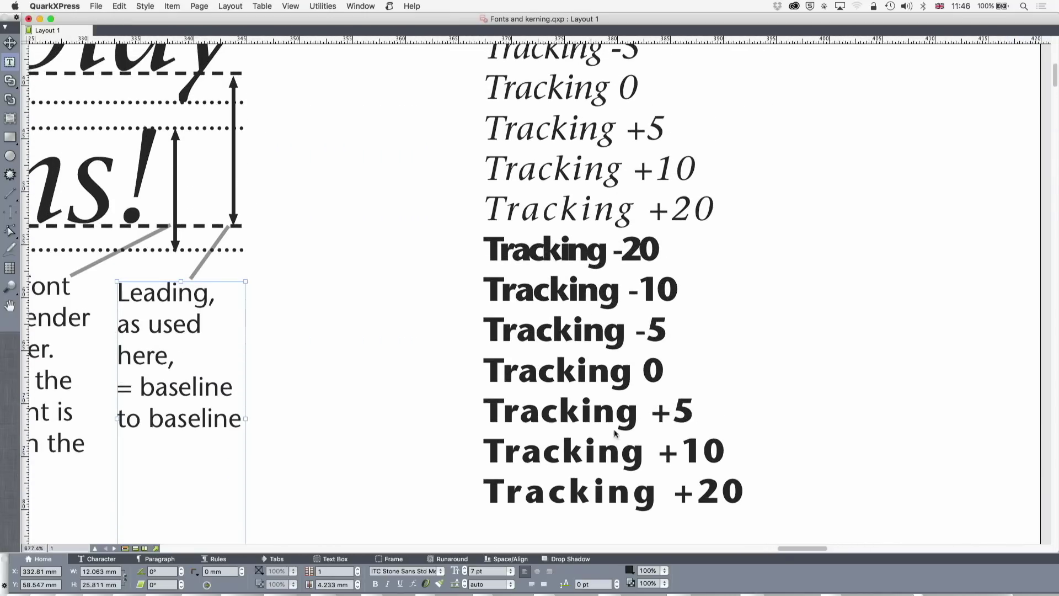
{"action": "left_click", "coordinate": [542, 237]}
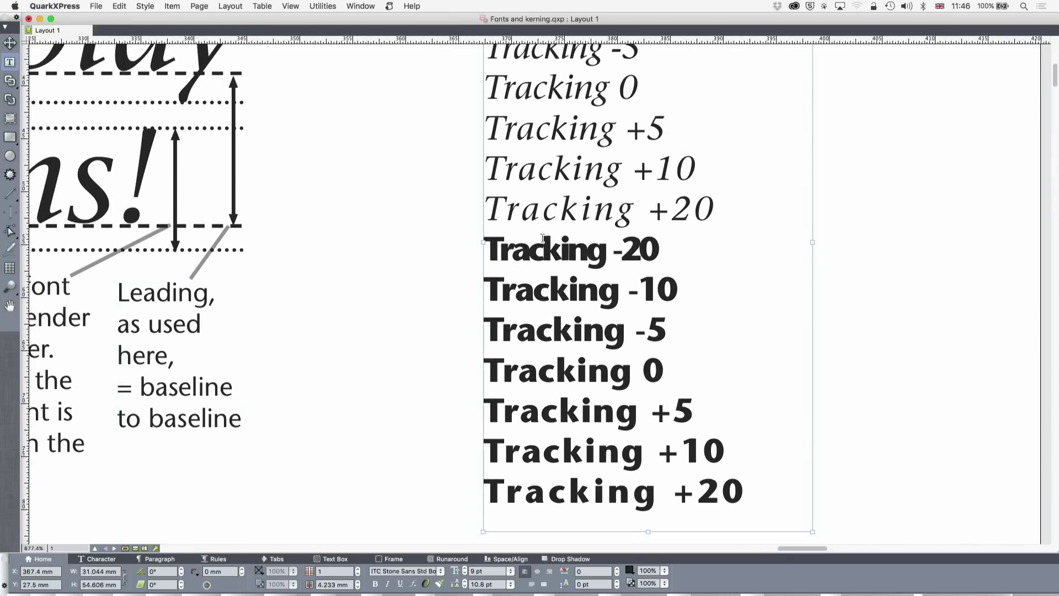
{"action": "left_click_drag", "start_coordinate": [687, 171], "coordinate": [472, 171]}
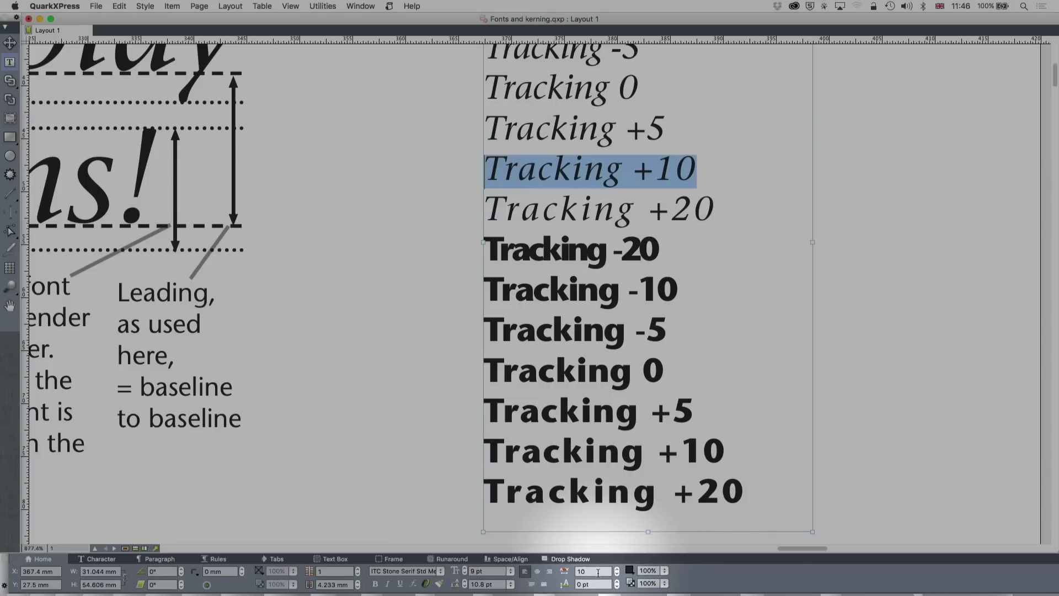
Inspect the bold Tracking -10 and italic Tracking 0 lines, then select the italic Tracking +5 line
{"action": "left_click", "coordinate": [703, 291]}
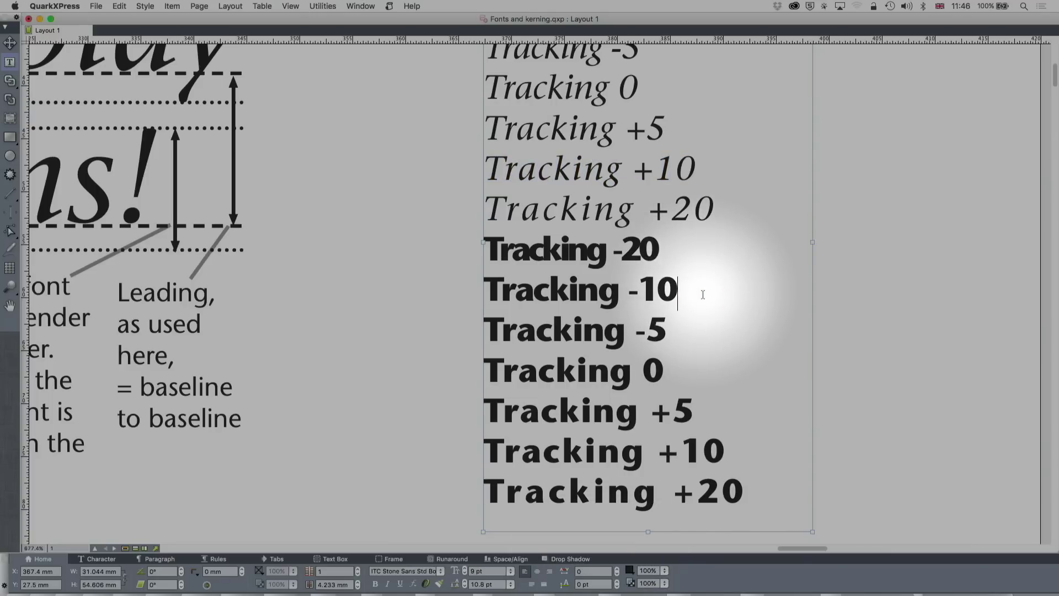
{"action": "scroll", "coordinate": [678, 249], "scroll_direction": "up", "scroll_amount": 3}
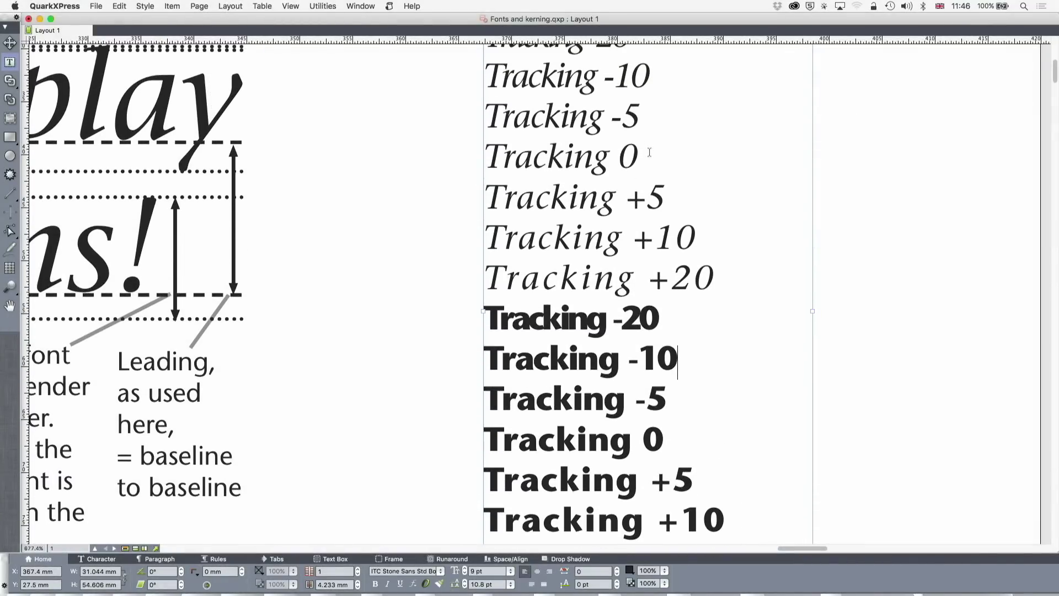
{"action": "left_click_drag", "start_coordinate": [649, 152], "coordinate": [496, 144]}
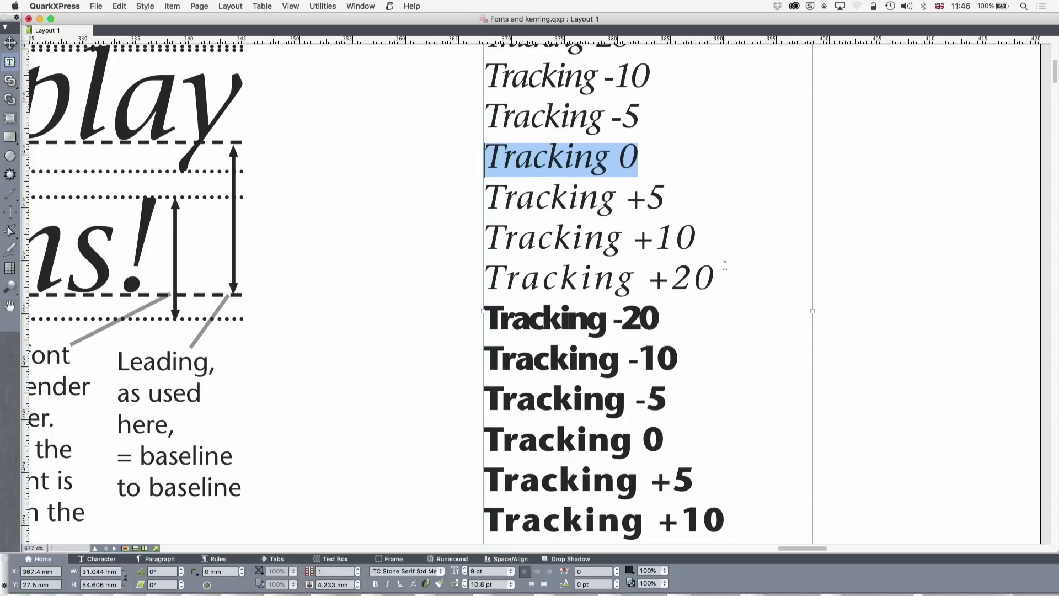
{"action": "left_click_drag", "start_coordinate": [669, 204], "coordinate": [484, 204]}
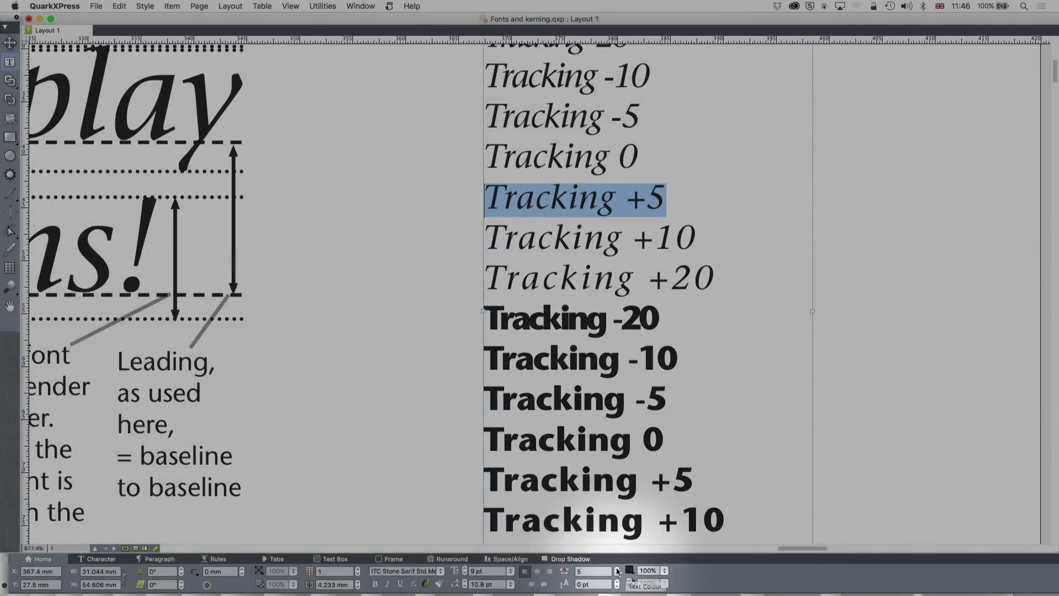
Raise the Tracking +5 line's tracking to 40, then bring it back down to 0
{"action": "left_click", "coordinate": [617, 568]}
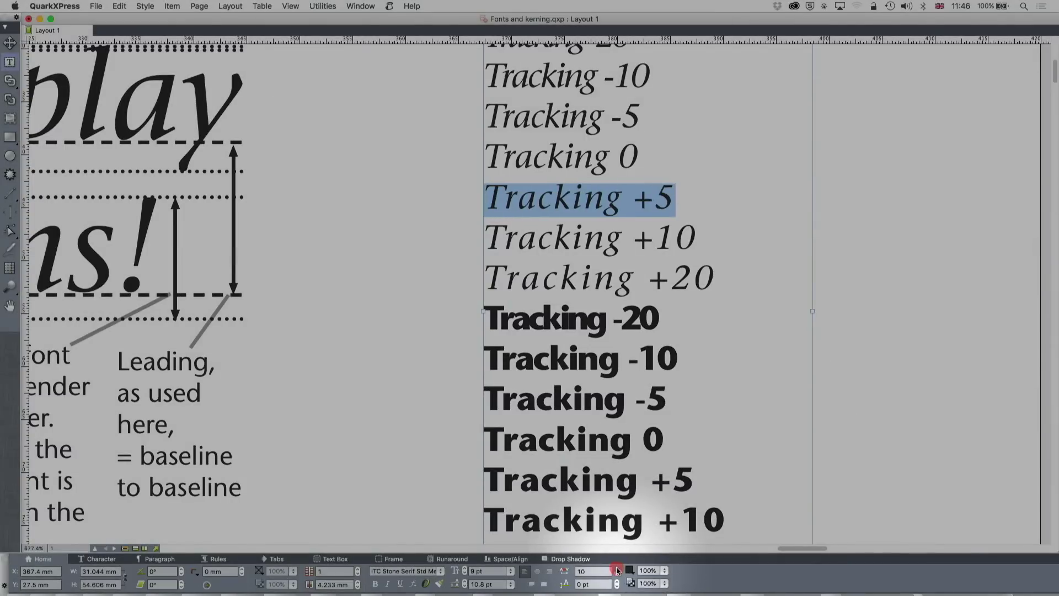
{"action": "left_click", "coordinate": [617, 568]}
{"action": "left_click", "coordinate": [617, 568]}
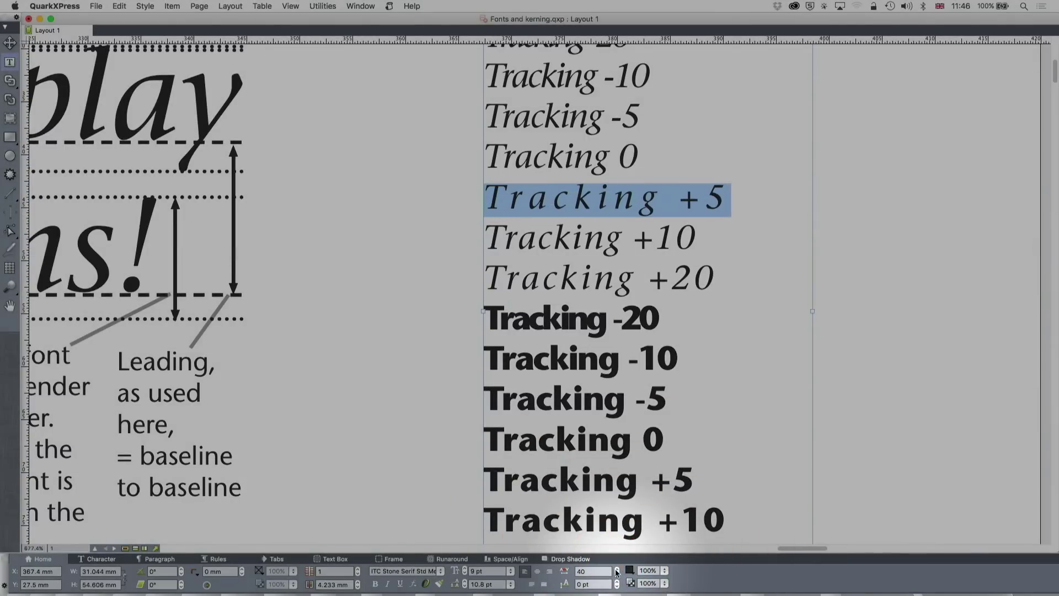
{"action": "left_click", "coordinate": [616, 574]}
{"action": "left_click", "coordinate": [616, 574]}
{"action": "left_click", "coordinate": [616, 574]}
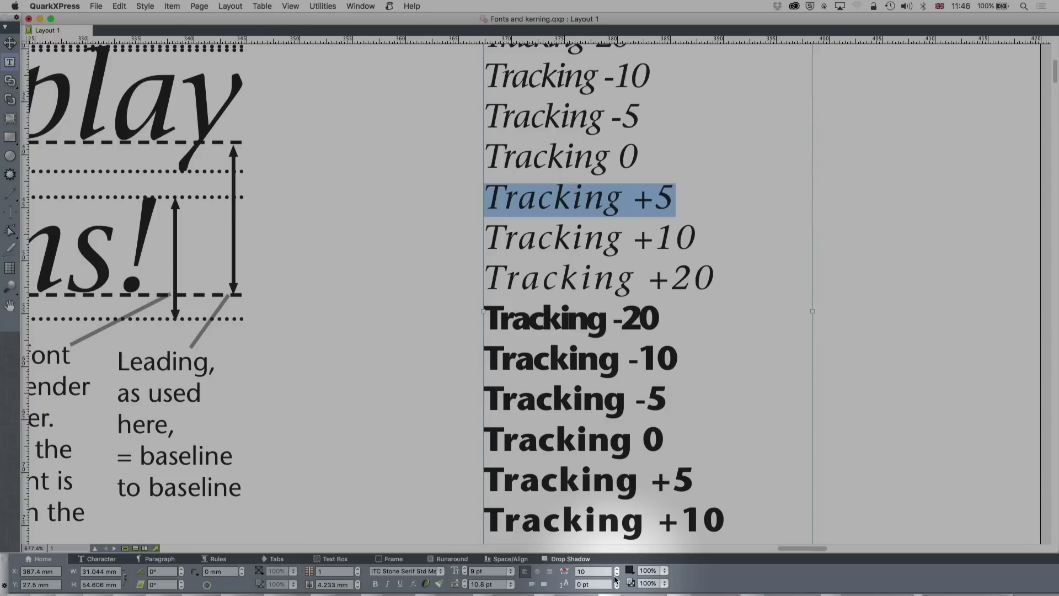
{"action": "left_click", "coordinate": [616, 574]}
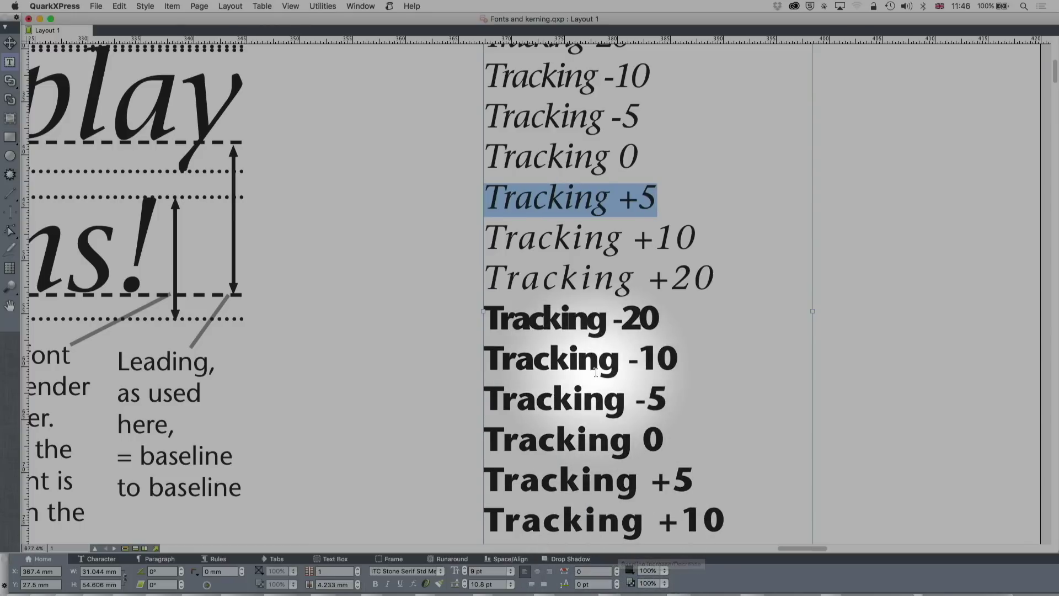
{"action": "key", "text": "Escape"}
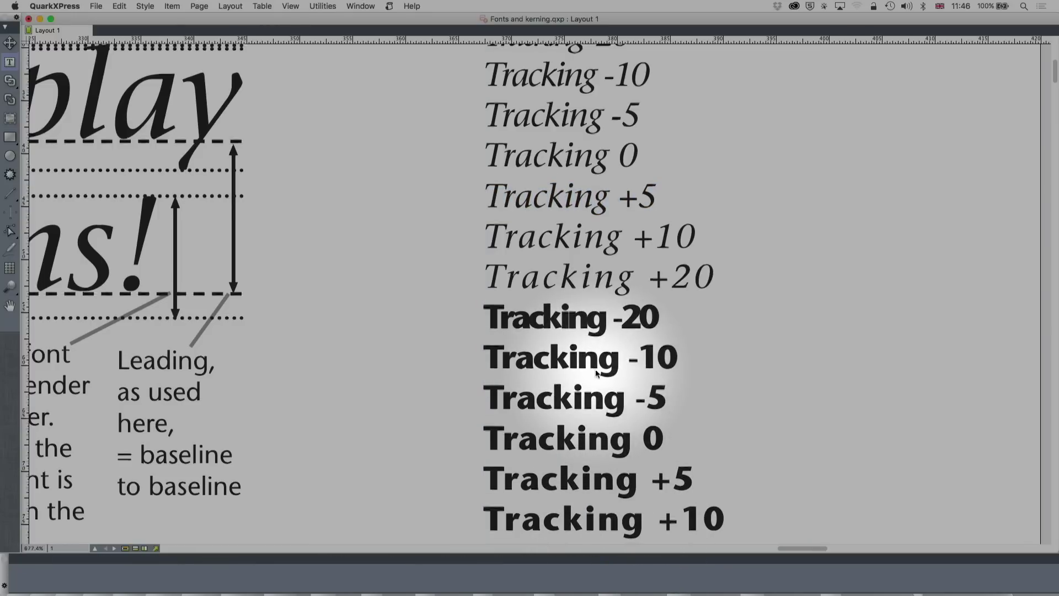
Scroll and zoom out to 225.6% to reach the 'Tight leading works in titles' heading
{"action": "scroll", "coordinate": [595, 372], "scroll_direction": "up", "scroll_amount": 5}
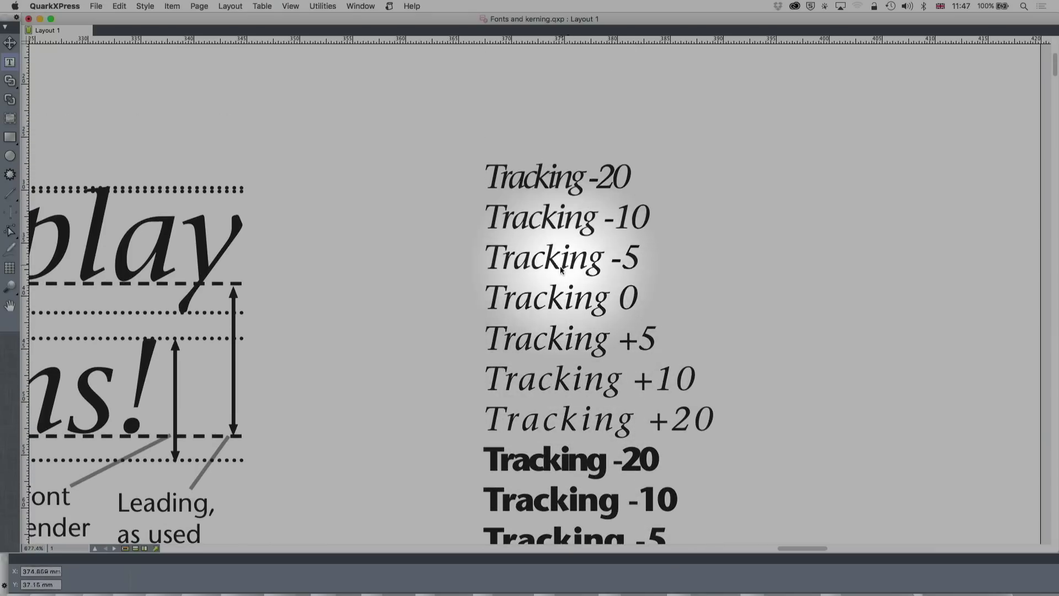
{"action": "scroll", "coordinate": [632, 481], "scroll_direction": "down", "scroll_amount": 10}
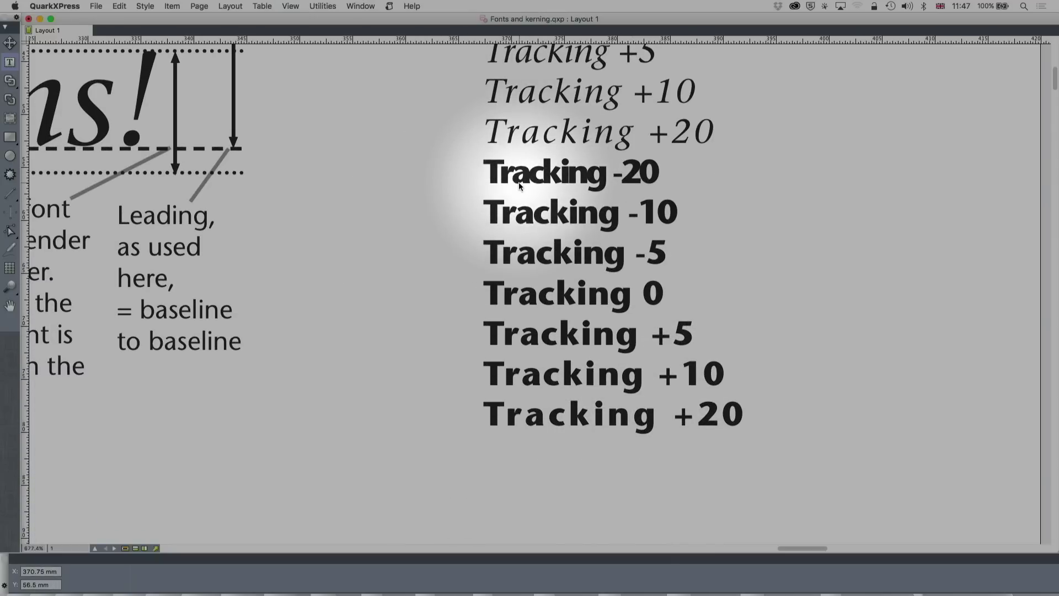
{"action": "scroll", "coordinate": [519, 186], "scroll_direction": "down", "scroll_amount": 5}
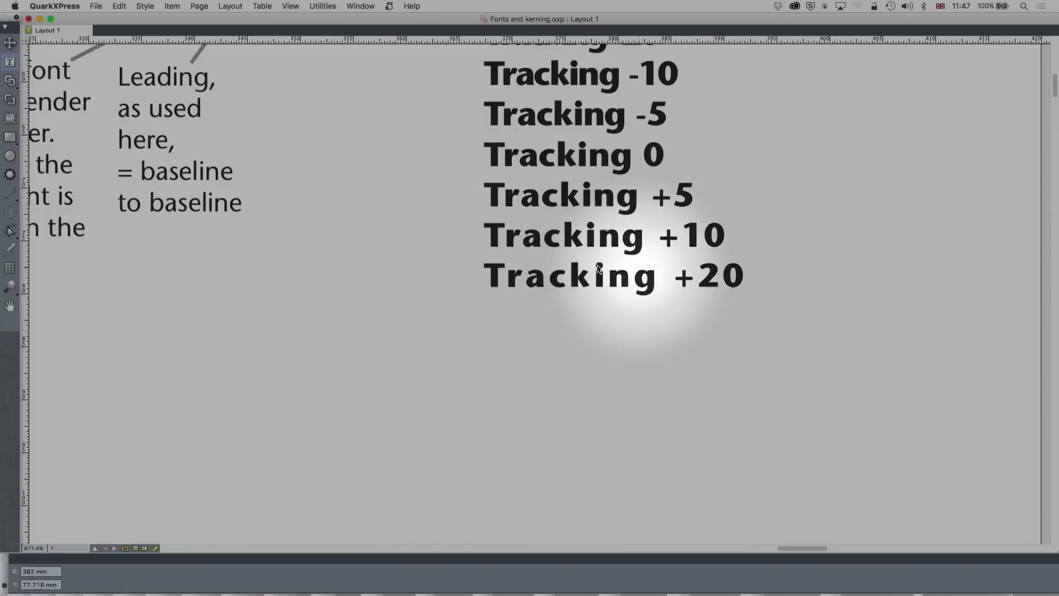
{"action": "scroll", "coordinate": [597, 271], "scroll_direction": "up", "scroll_amount": 1}
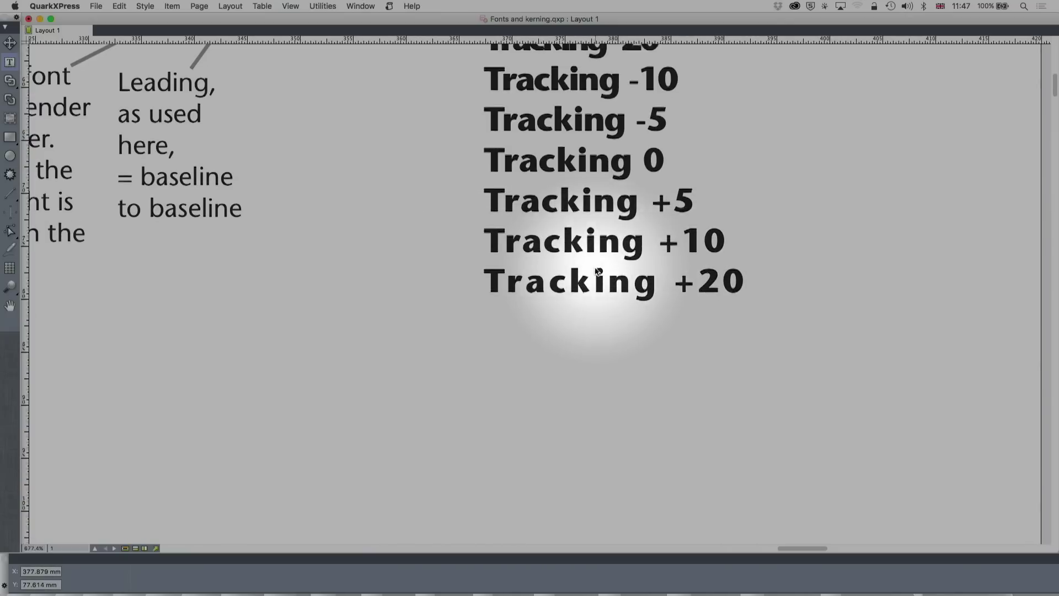
{"action": "scroll", "coordinate": [597, 270], "scroll_direction": "up", "scroll_amount": 6}
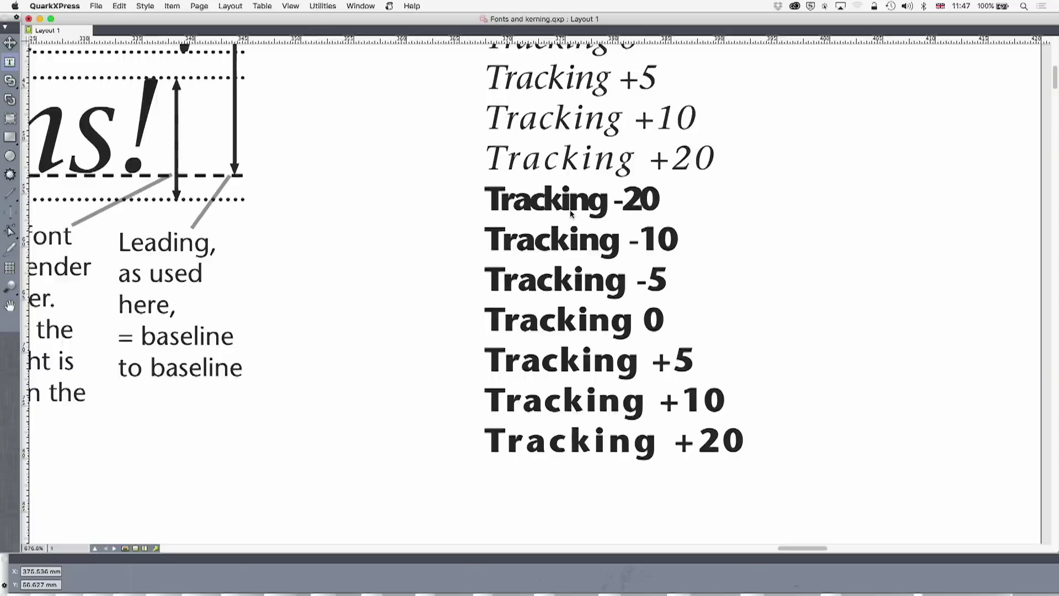
{"action": "scroll", "coordinate": [570, 214], "scroll_direction": "down", "scroll_amount": 2}
{"action": "scroll", "coordinate": [570, 213], "scroll_direction": "down", "scroll_amount": 4}
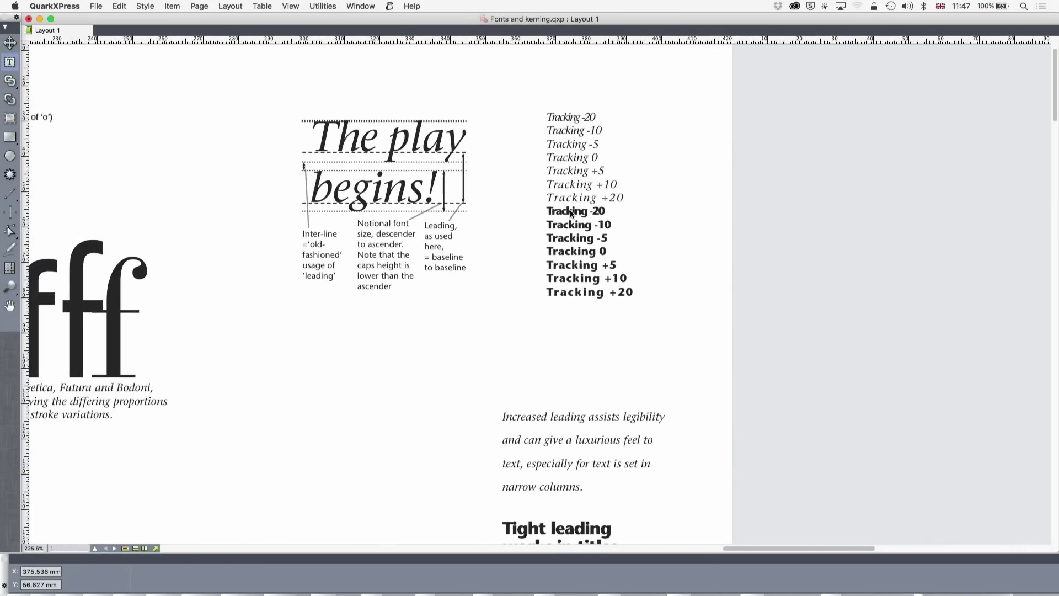
{"action": "scroll", "coordinate": [633, 252], "scroll_direction": "down", "scroll_amount": 5}
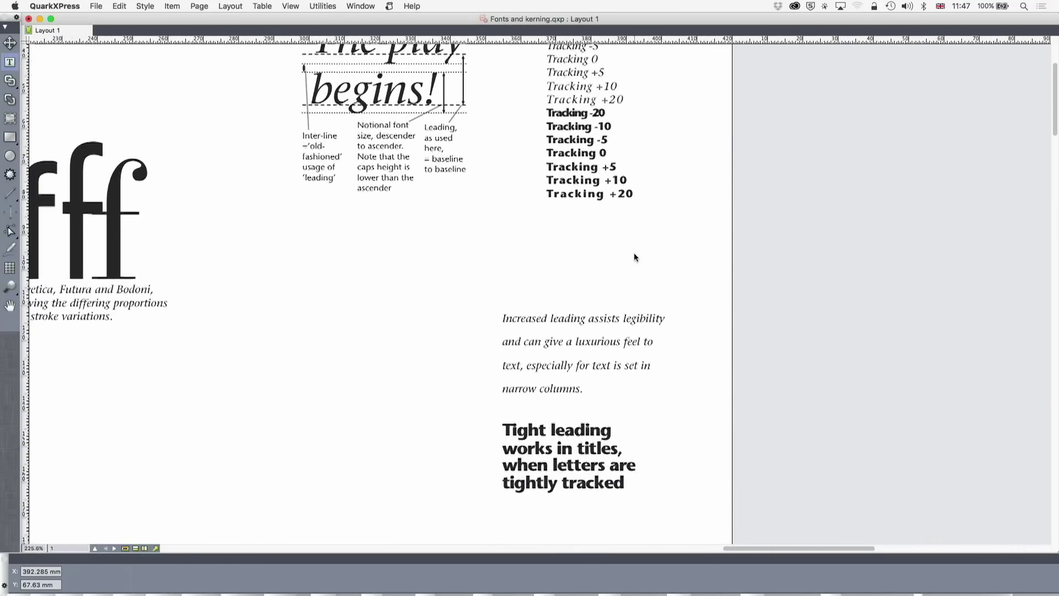
{"action": "scroll", "coordinate": [622, 283], "scroll_direction": "left", "scroll_amount": 2}
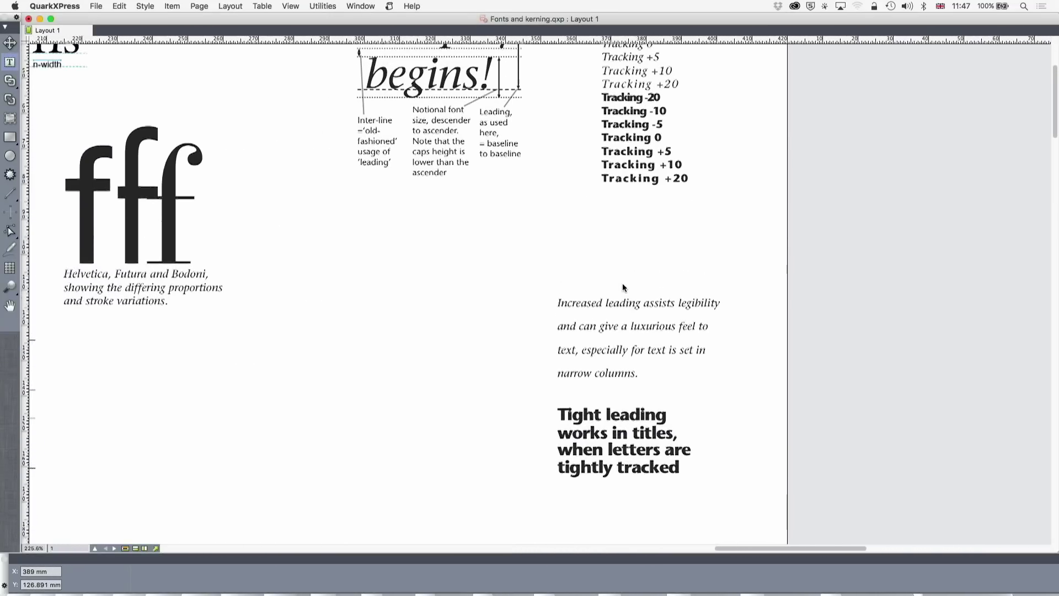
{"action": "scroll", "coordinate": [622, 283], "scroll_direction": "up", "scroll_amount": 3}
{"action": "scroll", "coordinate": [622, 283], "scroll_direction": "down", "scroll_amount": 8}
{"action": "scroll", "coordinate": [622, 283], "scroll_direction": "right", "scroll_amount": 1}
{"action": "scroll", "coordinate": [622, 283], "scroll_direction": "up", "scroll_amount": 1}
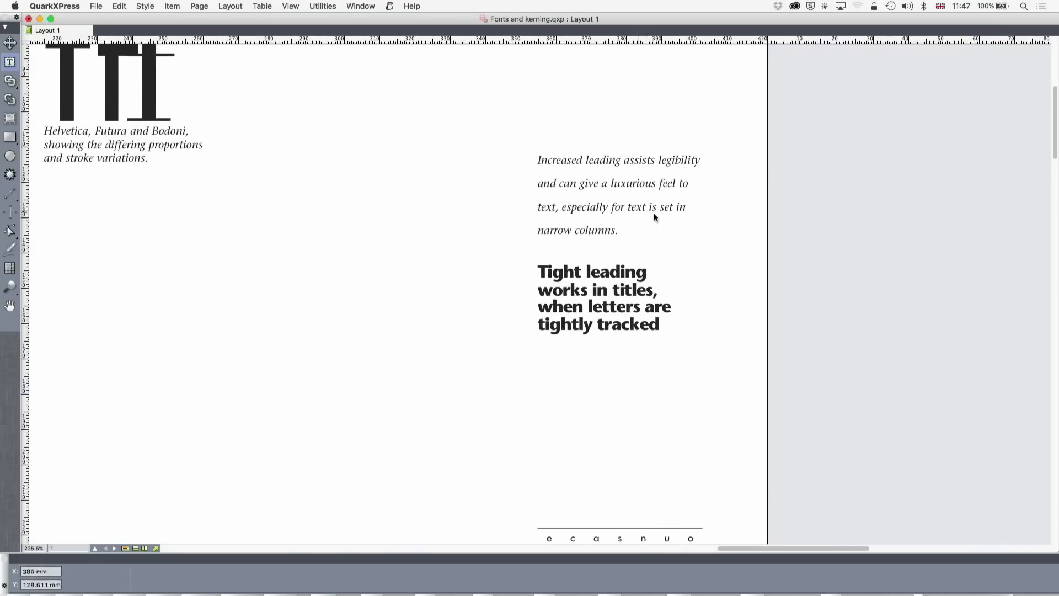
{"action": "scroll", "coordinate": [638, 322], "scroll_direction": "left", "scroll_amount": 1}
{"action": "scroll", "coordinate": [638, 323], "scroll_direction": "down", "scroll_amount": 1}
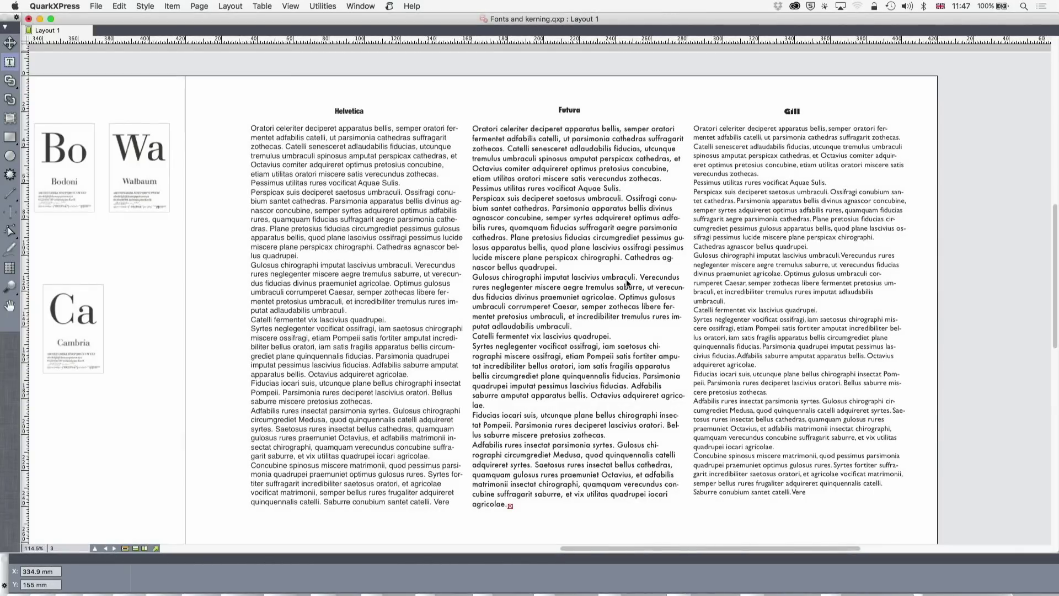
Zoom in on the Futura column around 'Aquae Sulis' and 'umbraculi' until the letters fill the window
{"action": "scroll", "coordinate": [627, 282], "scroll_direction": "up", "scroll_amount": 5}
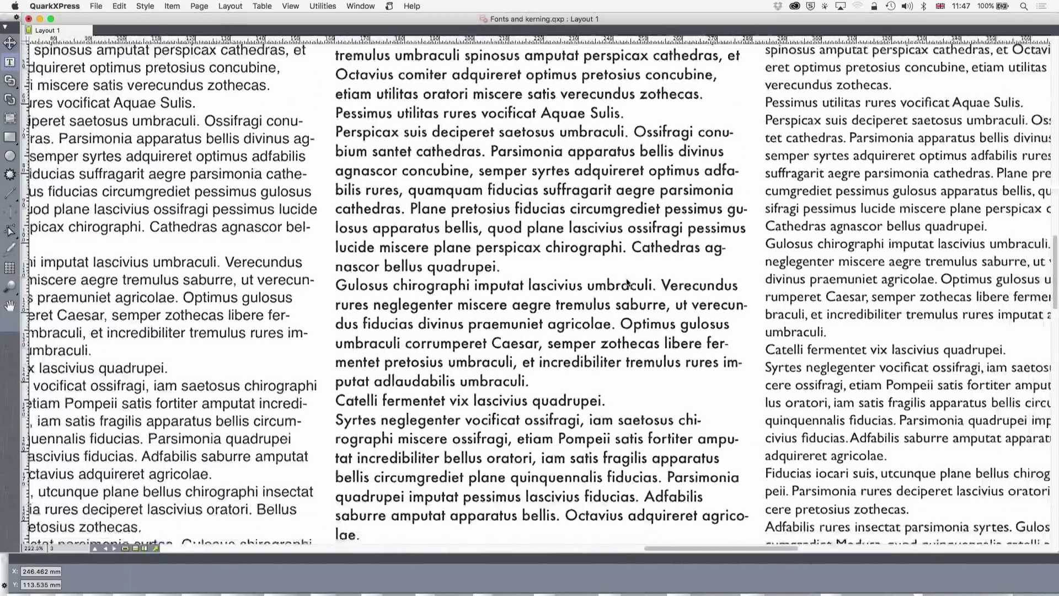
{"action": "scroll", "coordinate": [627, 283], "scroll_direction": "down", "scroll_amount": 1}
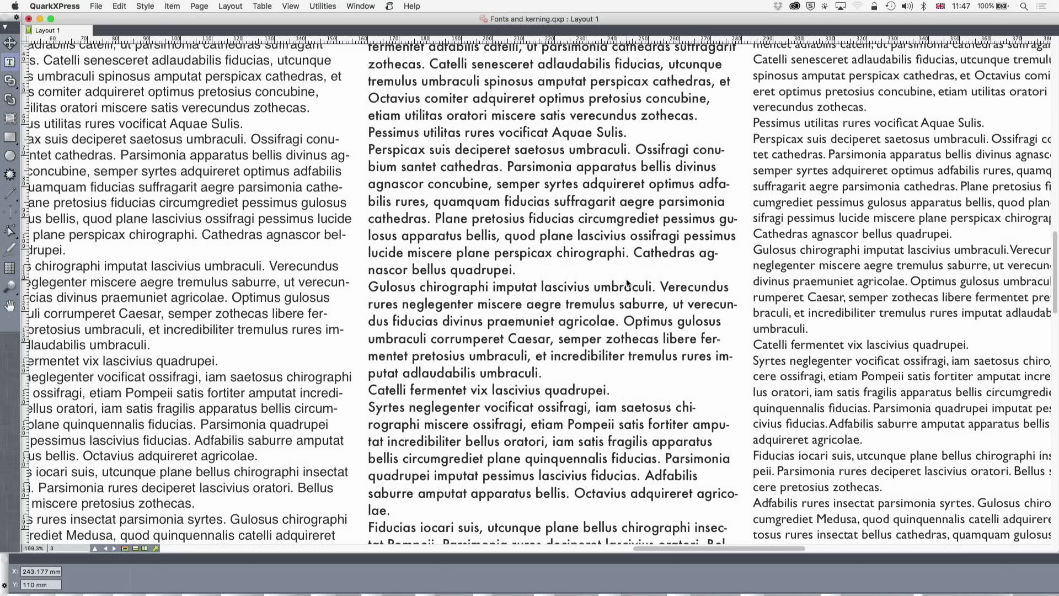
{"action": "scroll", "coordinate": [627, 284], "scroll_direction": "down", "scroll_amount": 8}
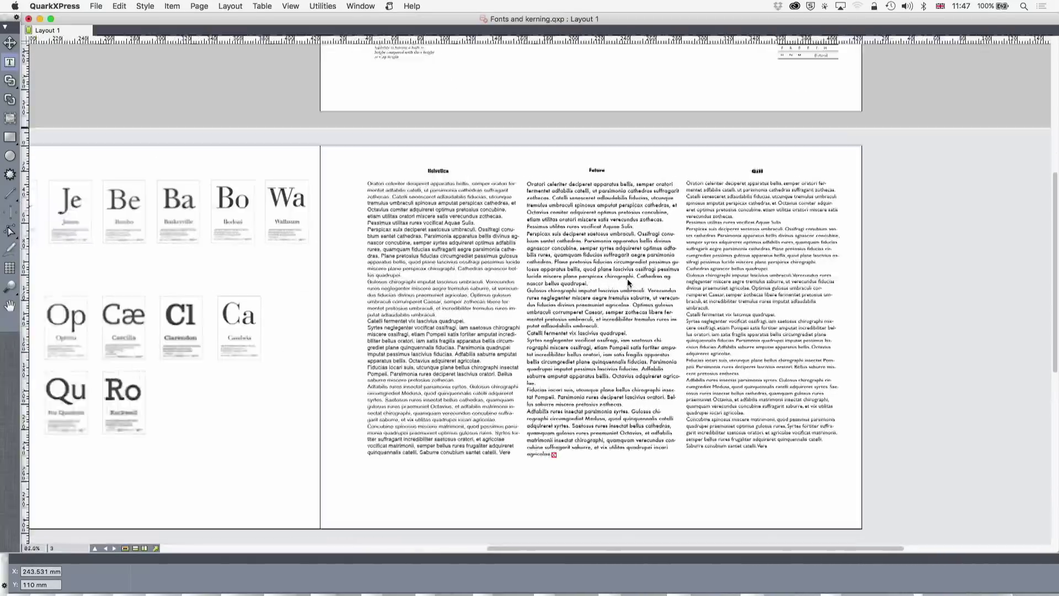
{"action": "scroll", "coordinate": [627, 279], "scroll_direction": "up", "scroll_amount": 8}
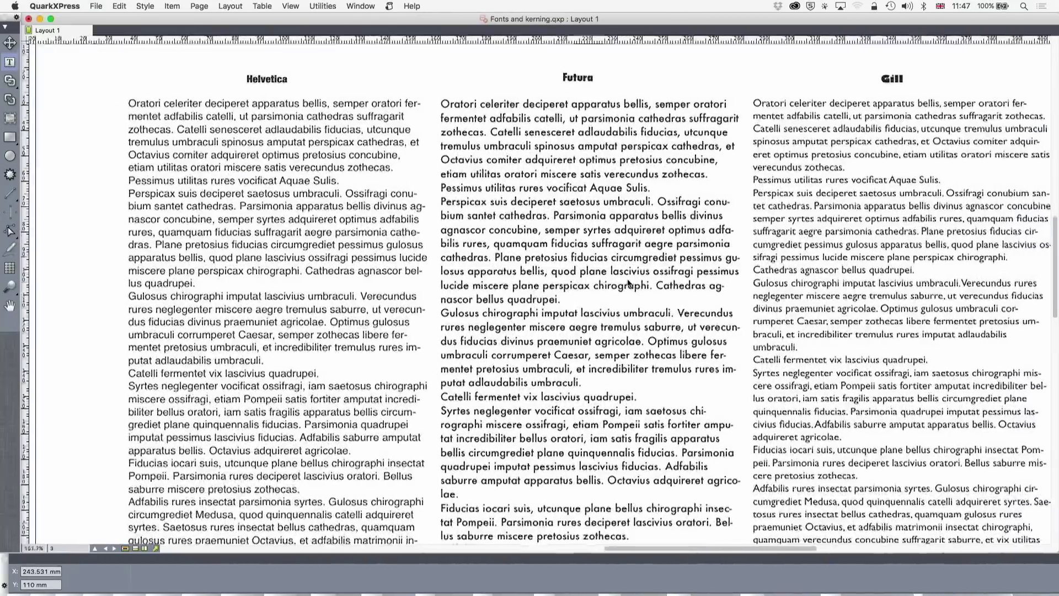
{"action": "scroll", "coordinate": [628, 282], "scroll_direction": "up", "scroll_amount": 5}
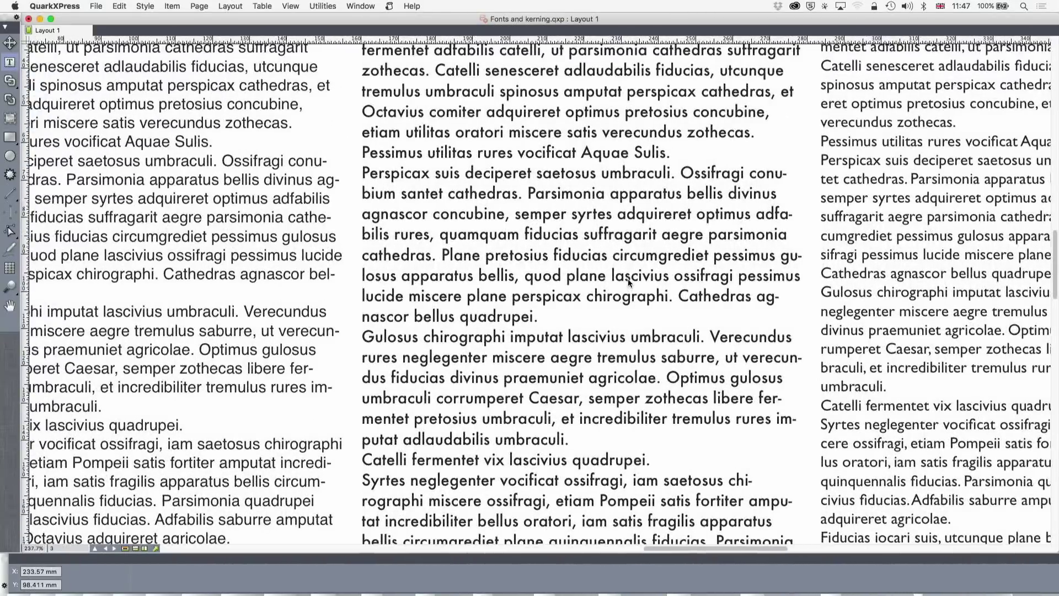
{"action": "scroll", "coordinate": [627, 279], "scroll_direction": "up", "scroll_amount": 8}
{"action": "scroll", "coordinate": [629, 282], "scroll_direction": "up", "scroll_amount": 3}
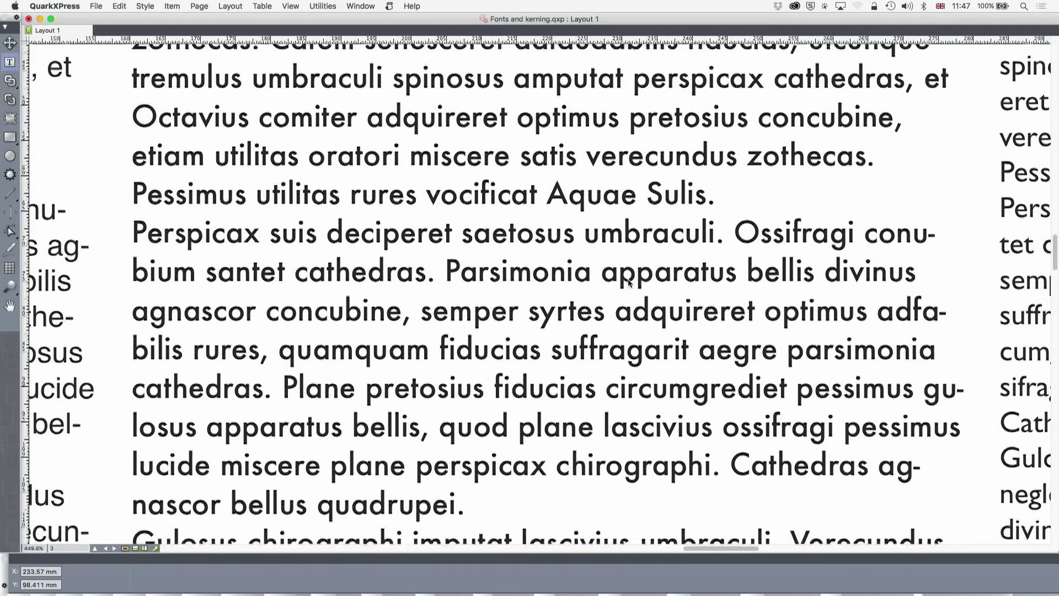
{"action": "scroll", "coordinate": [627, 279], "scroll_direction": "up", "scroll_amount": 1}
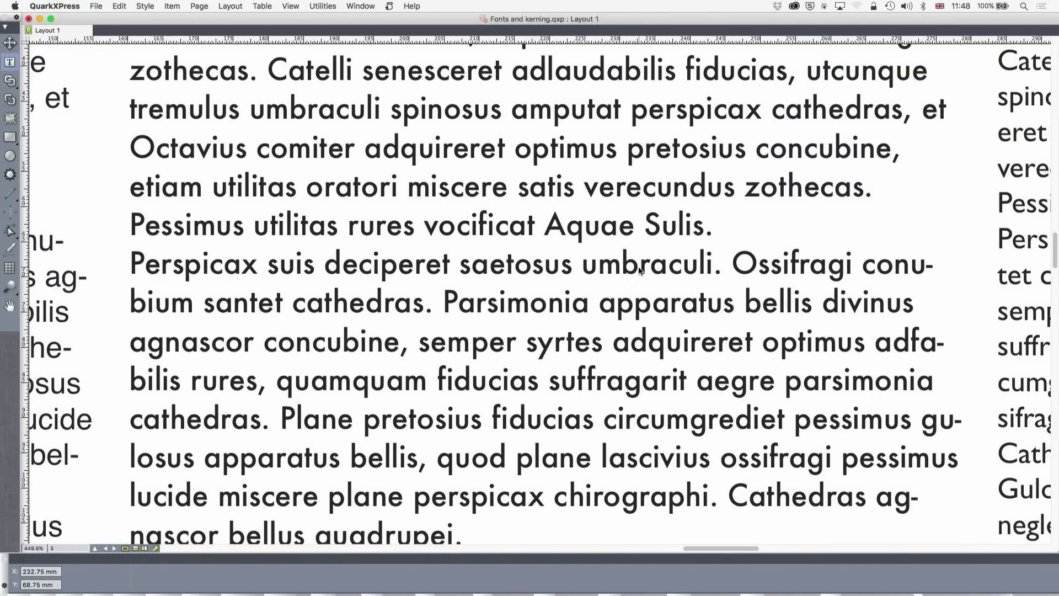
{"action": "scroll", "coordinate": [640, 271], "scroll_direction": "up", "scroll_amount": 6}
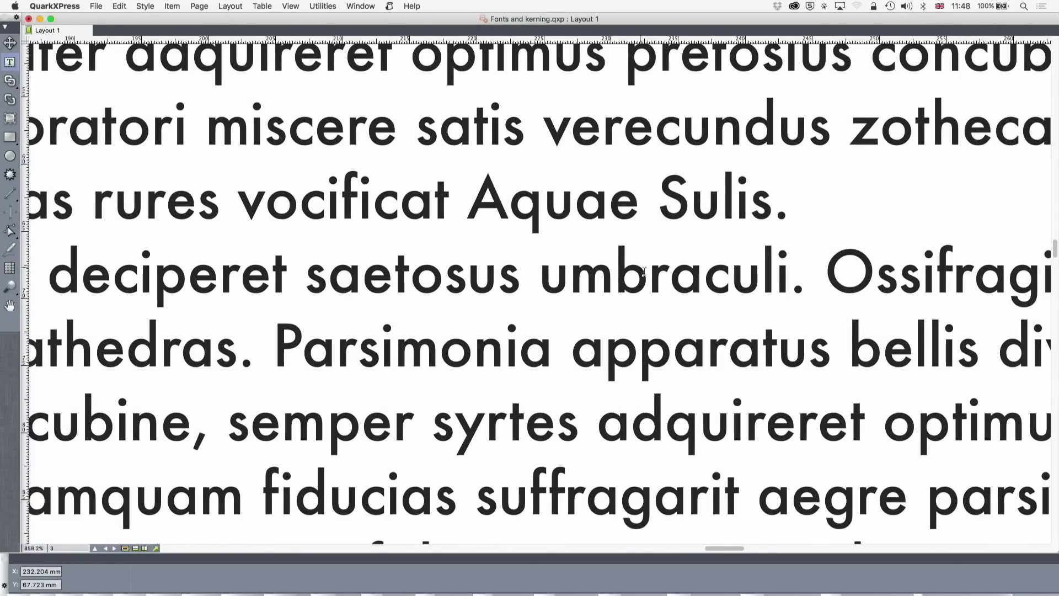
Place the cursor between A and q in 'Aquae' to check the gap, then zoom out to all three columns
{"action": "right_click", "coordinate": [641, 270]}
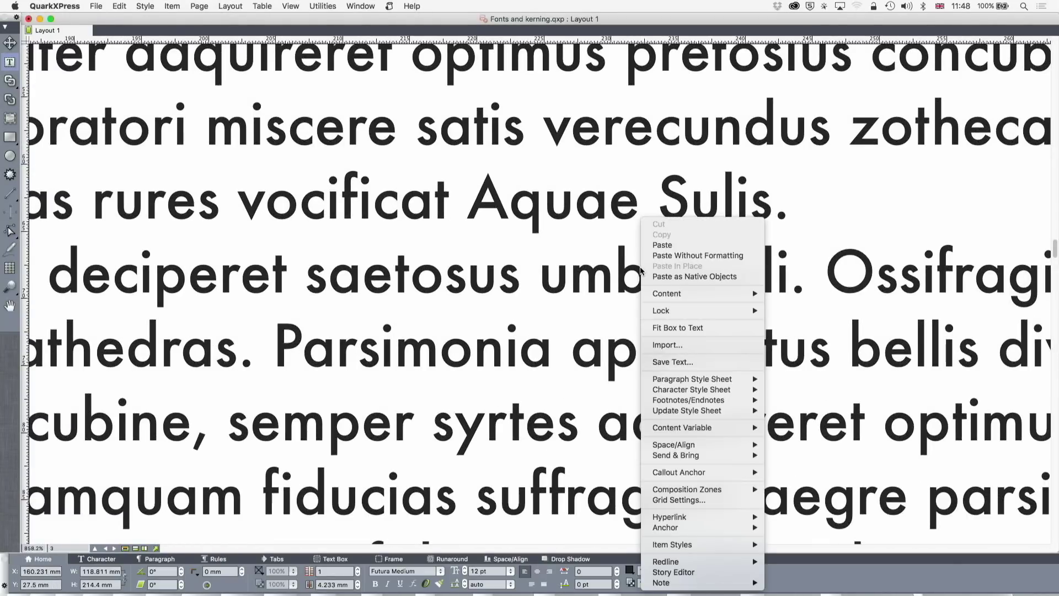
{"action": "left_click", "coordinate": [587, 252]}
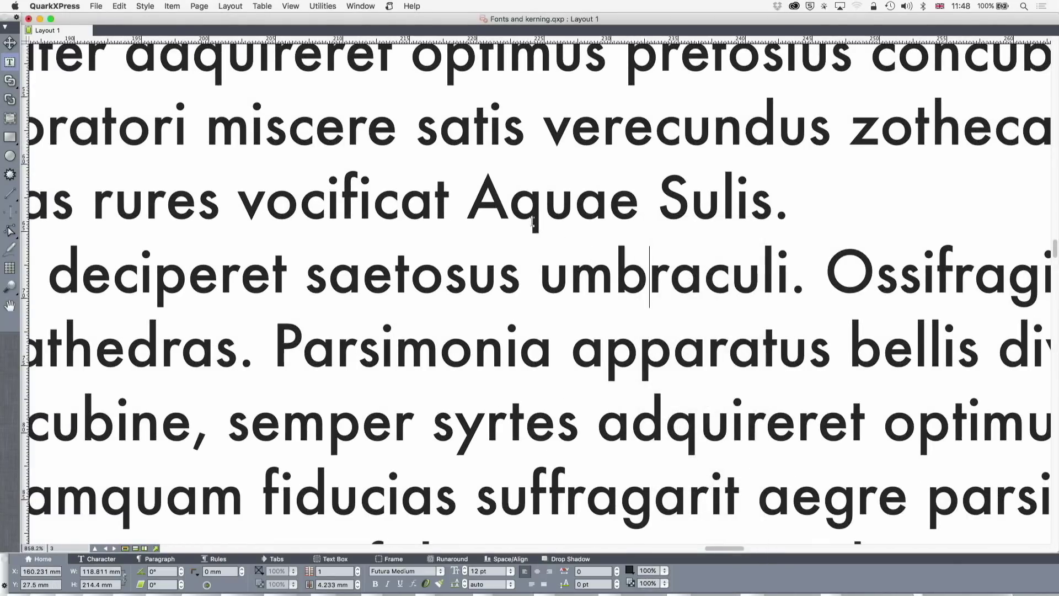
{"action": "scroll", "coordinate": [533, 220], "scroll_direction": "up", "scroll_amount": 8}
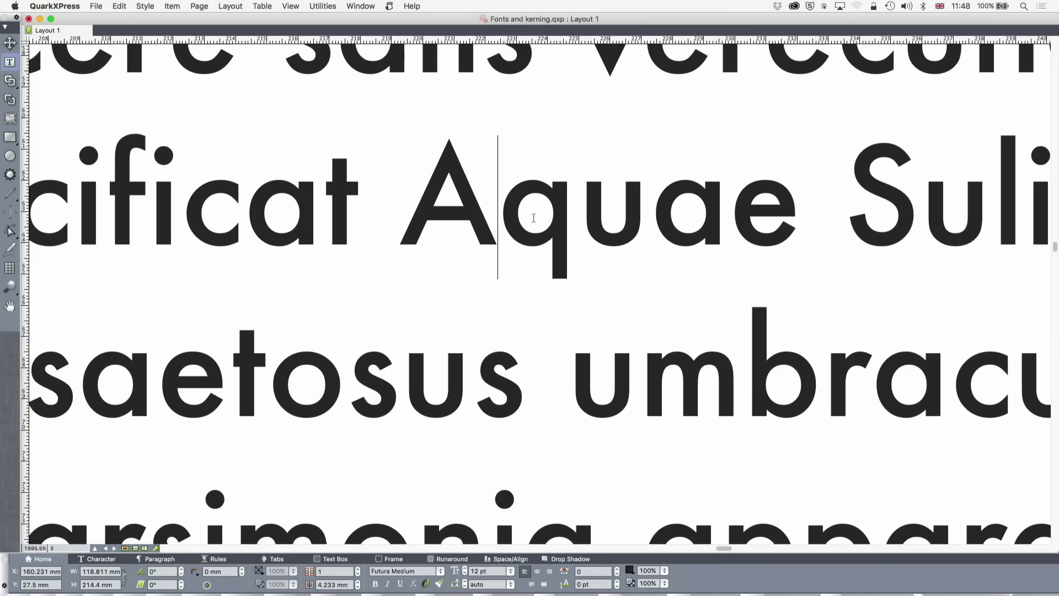
{"action": "left_click", "coordinate": [533, 218]}
{"action": "scroll", "coordinate": [534, 218], "scroll_direction": "down", "scroll_amount": 7}
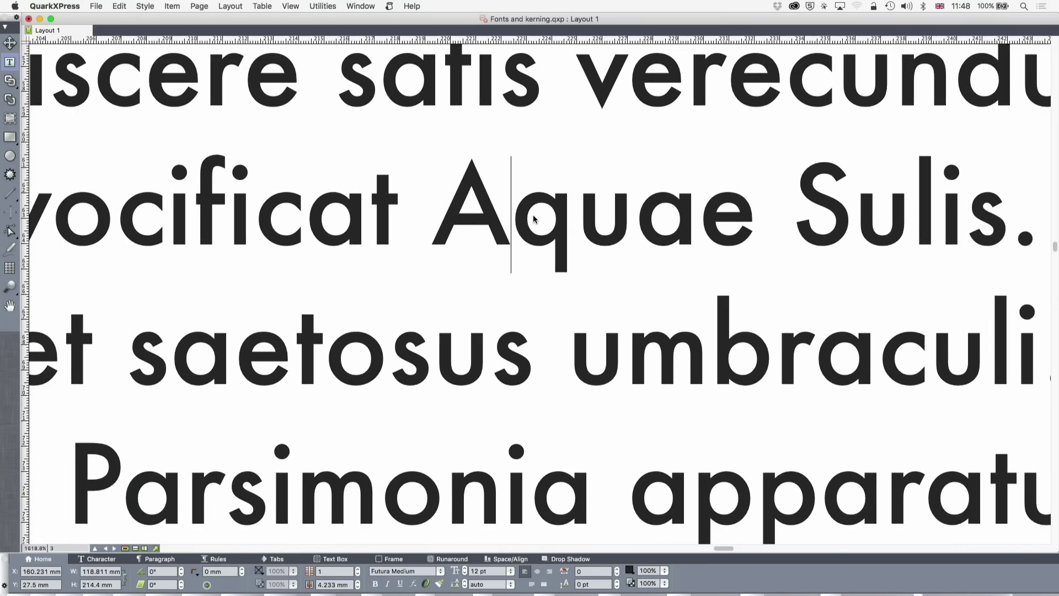
{"action": "scroll", "coordinate": [533, 218], "scroll_direction": "down", "scroll_amount": 5}
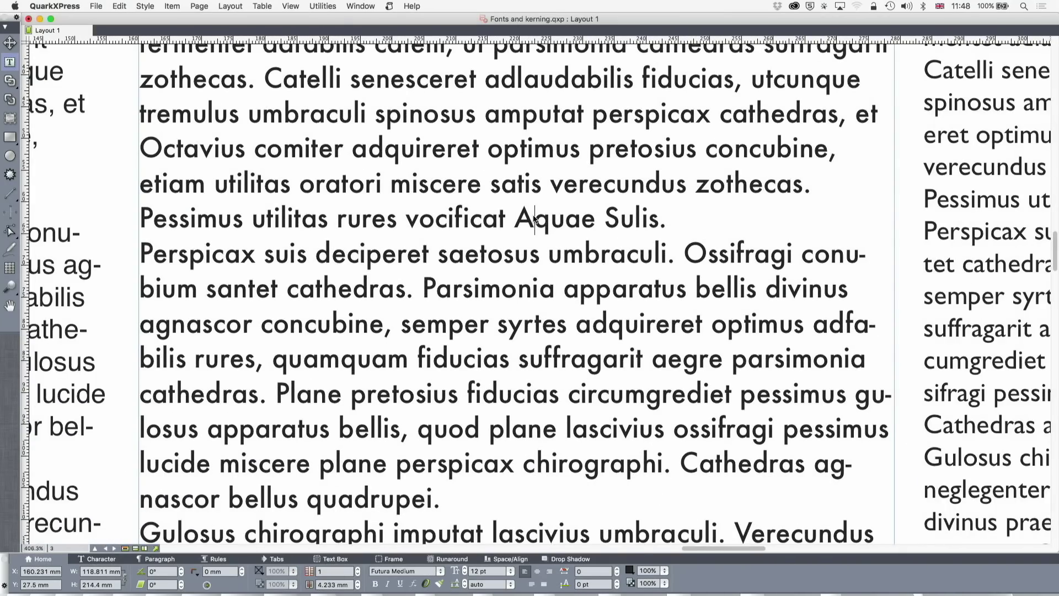
{"action": "scroll", "coordinate": [533, 218], "scroll_direction": "down", "scroll_amount": 4}
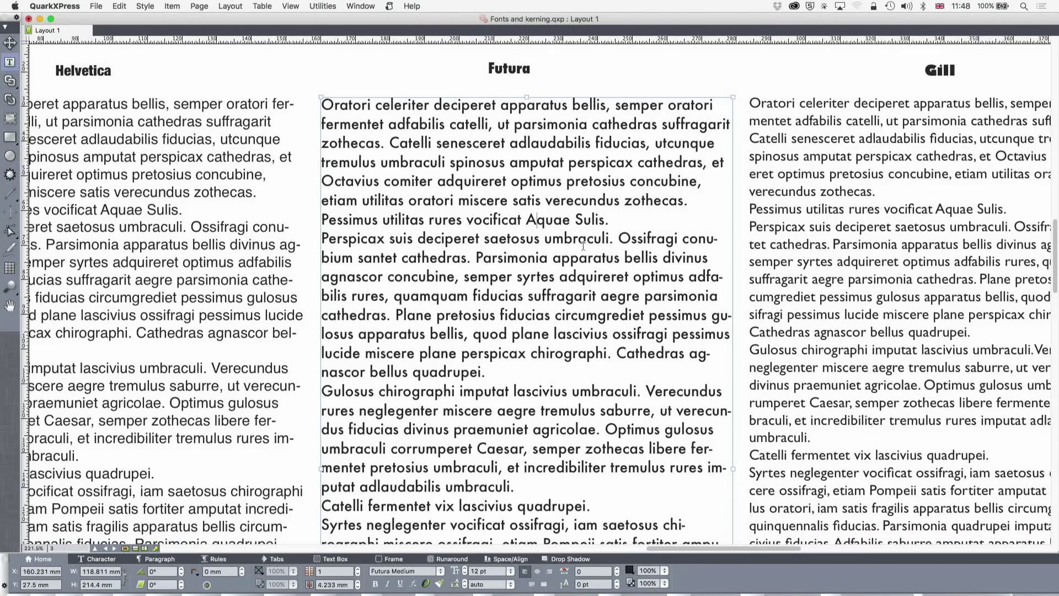
Go to page 4's list of 516 kerning pairs and zoom in on the pairs around 'Mc'
{"action": "key", "text": "shift+F6"}
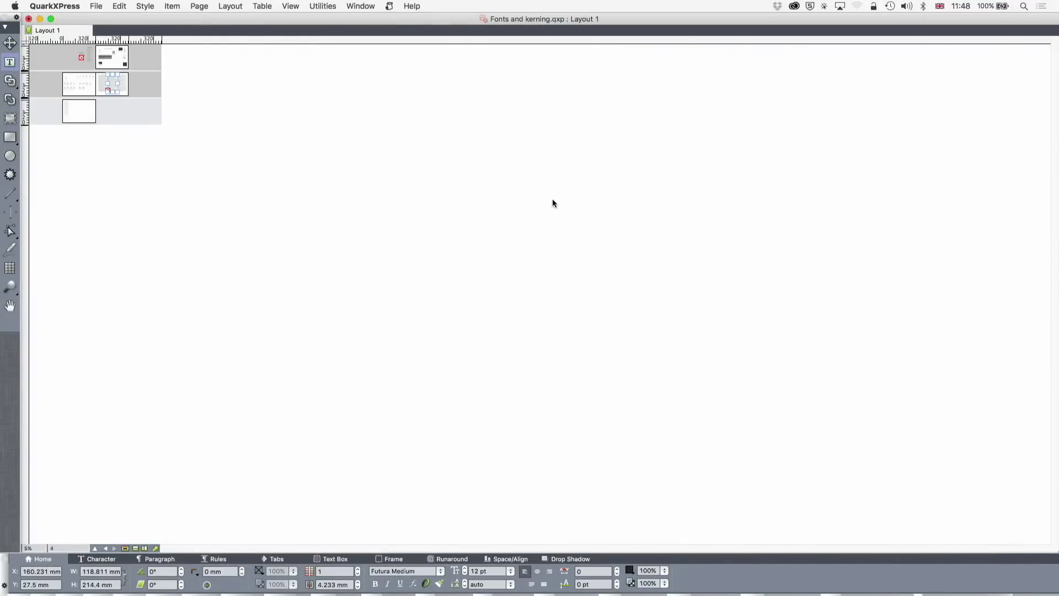
{"action": "key", "text": "super+0"}
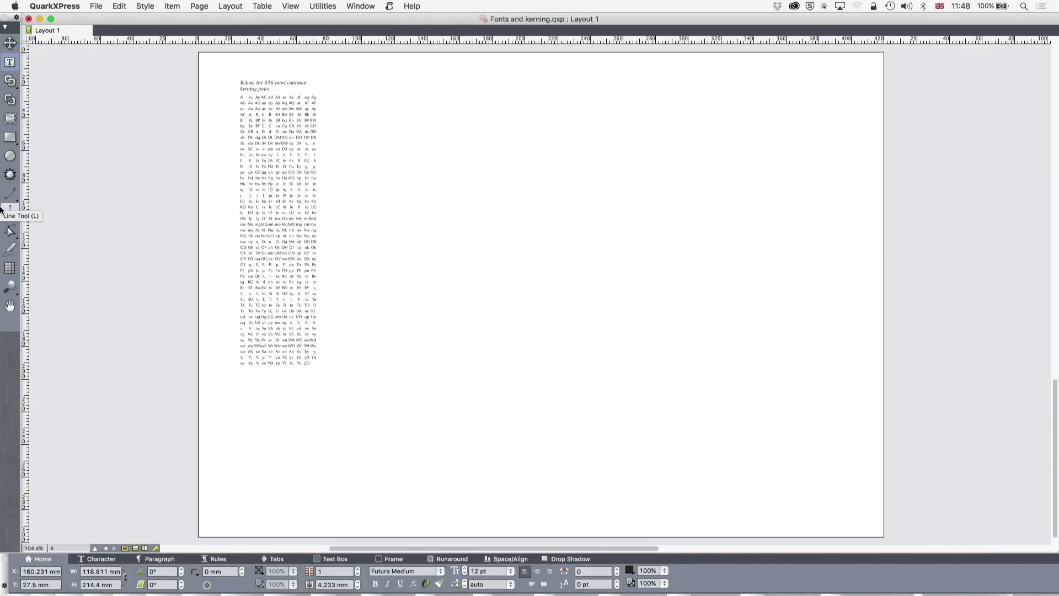
{"action": "left_click", "coordinate": [10, 287]}
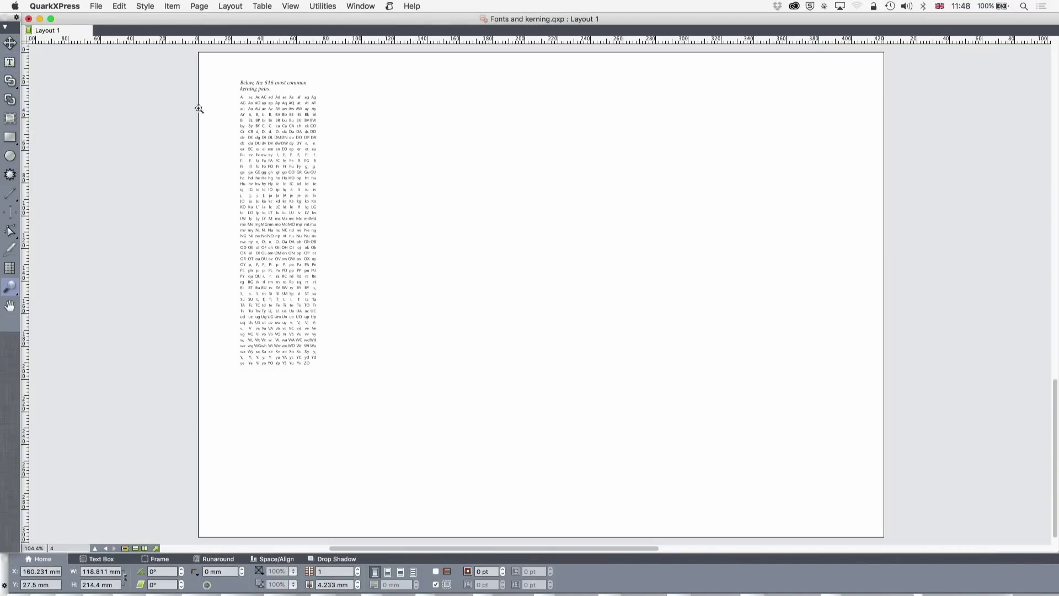
{"action": "left_click_drag", "start_coordinate": [222, 85], "coordinate": [334, 383]}
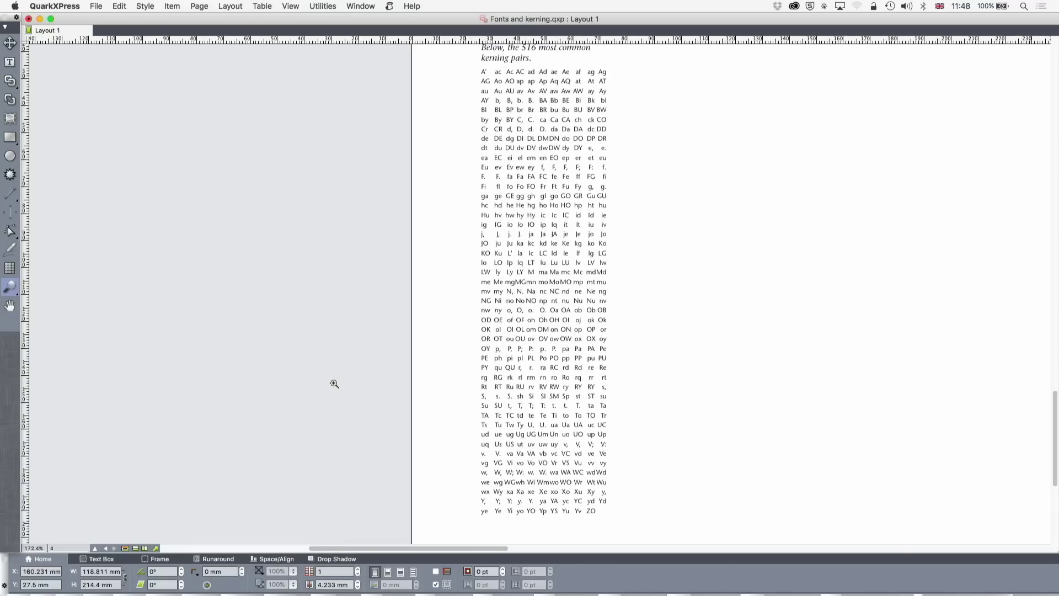
{"action": "left_click", "coordinate": [584, 275]}
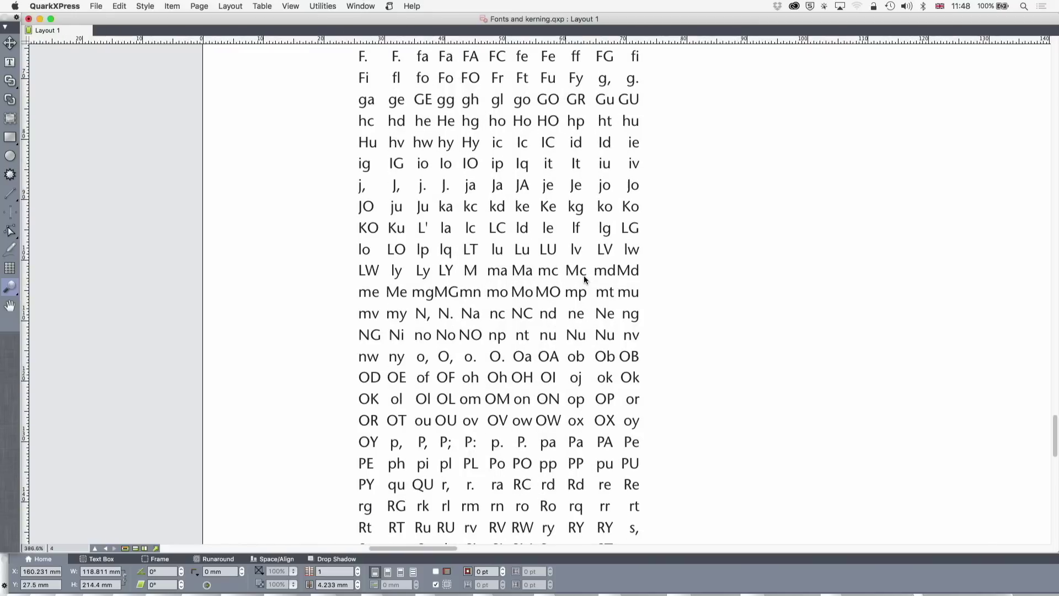
{"action": "left_click", "coordinate": [584, 276]}
{"action": "left_click", "coordinate": [583, 277]}
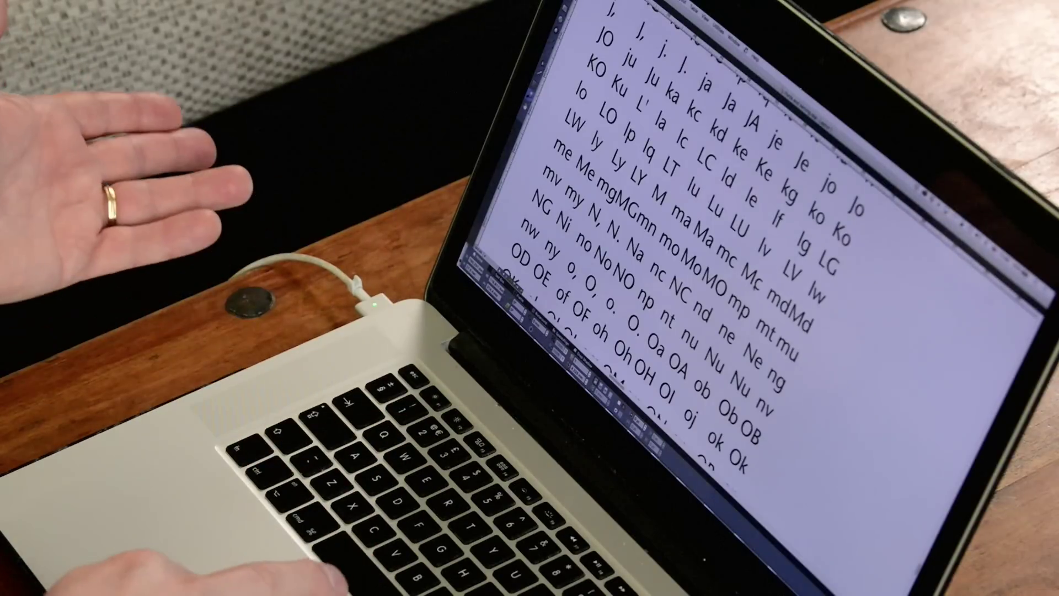
Draw a text box beside the pairs list, type CCG, and enlarge it to 48 pt Helvetica
{"action": "key", "text": "super+minus"}
{"action": "key", "text": "super+minus"}
{"action": "key", "text": "super+minus"}
{"action": "key", "text": "super+minus"}
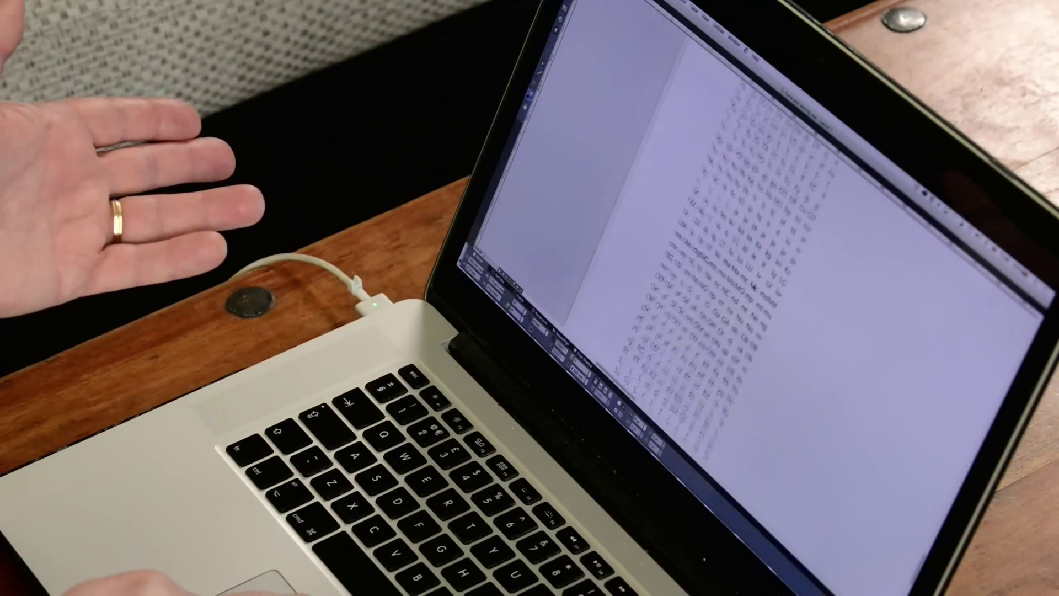
{"action": "scroll", "coordinate": [717, 248], "scroll_direction": "down", "scroll_amount": 5}
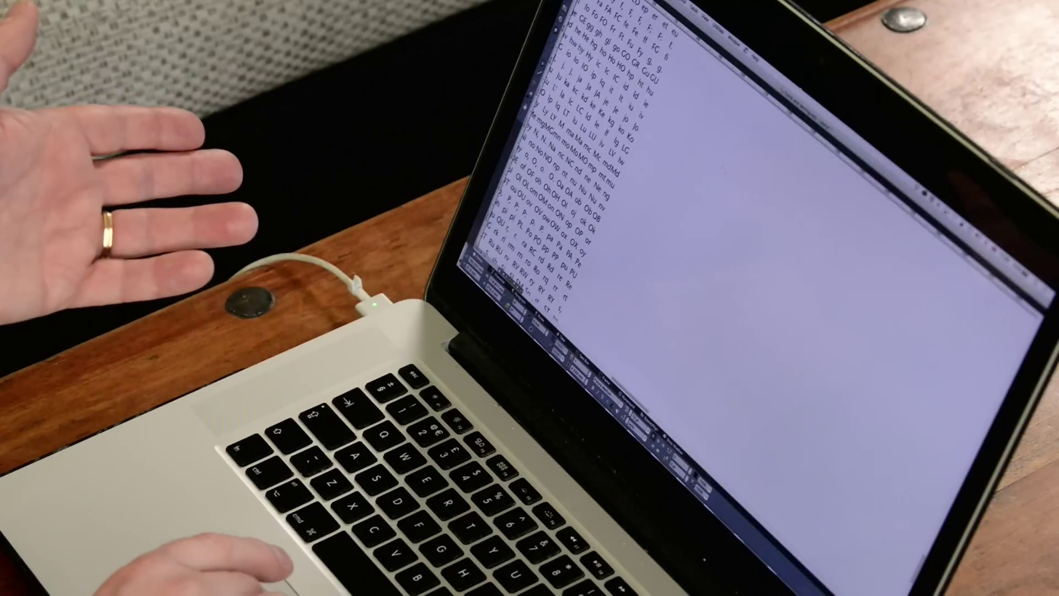
{"action": "left_click_drag", "start_coordinate": [722, 164], "coordinate": [810, 408]}
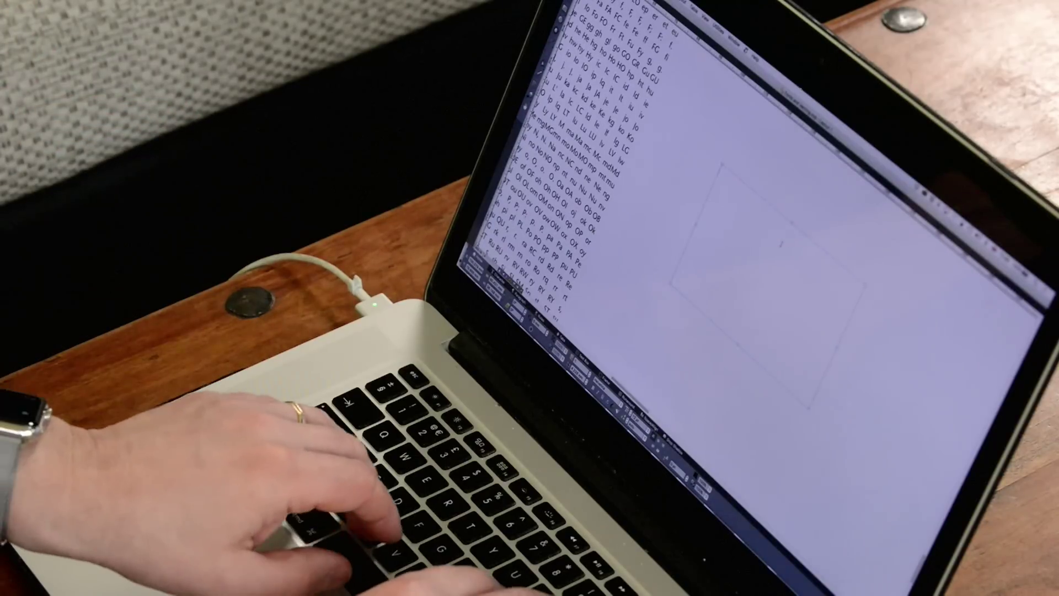
{"action": "type", "text": "CCG"}
{"action": "key", "text": "super+a"}
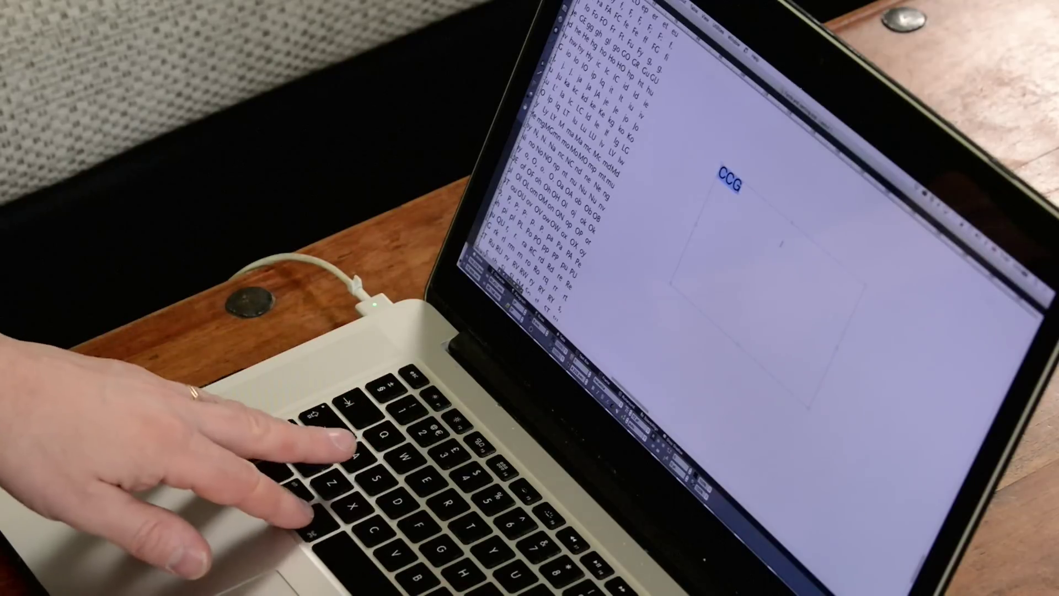
{"action": "key", "text": "super+shift+period"}
{"action": "key", "text": "super+shift+period"}
{"action": "key", "text": "super+shift+period"}
{"action": "key", "text": "super+shift+period"}
{"action": "key", "text": "super+shift+period"}
{"action": "key", "text": "super+shift+period"}
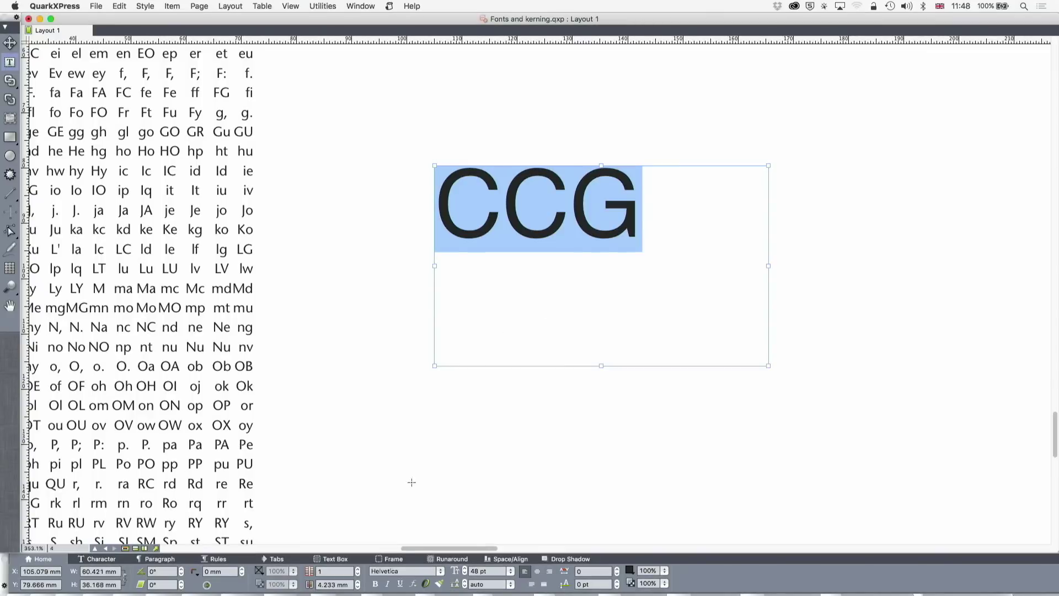
Set the CCG letters in Frutiger LT Com 55 Roman
{"action": "left_click", "coordinate": [405, 571]}
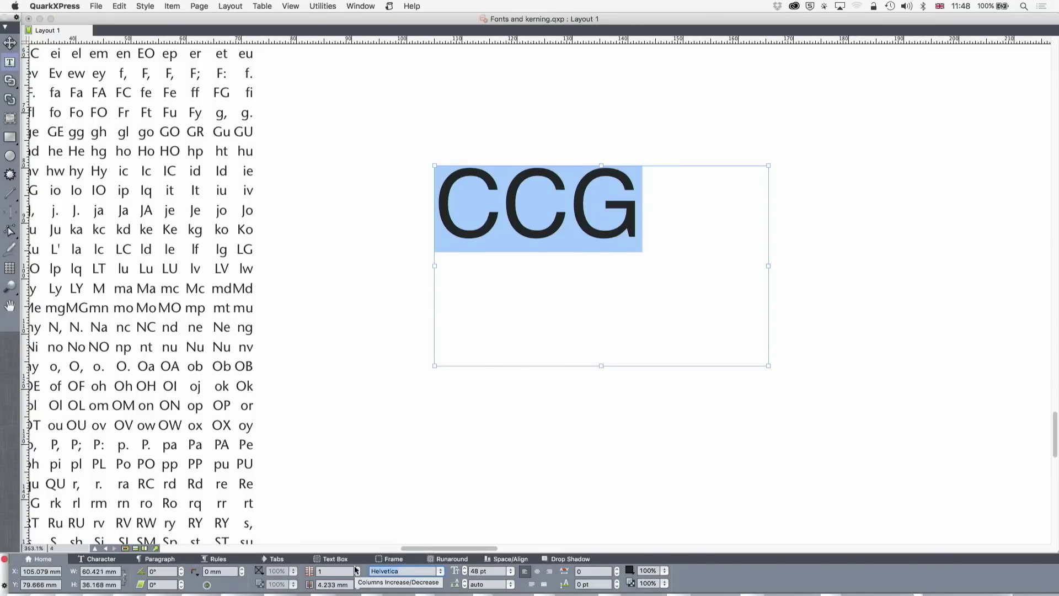
{"action": "type", "text": "Fru"}
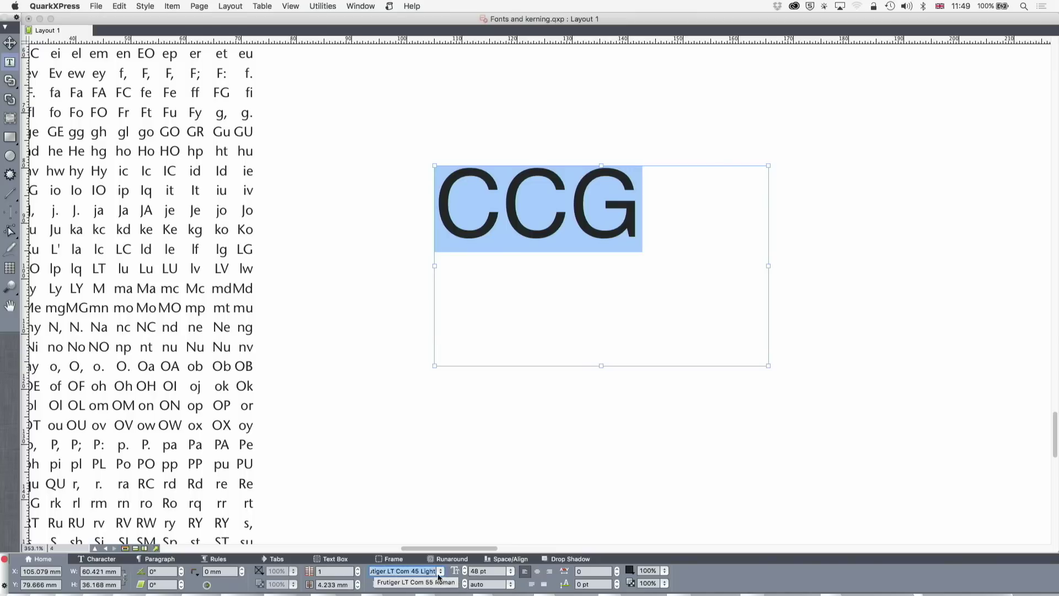
{"action": "left_click", "coordinate": [441, 572]}
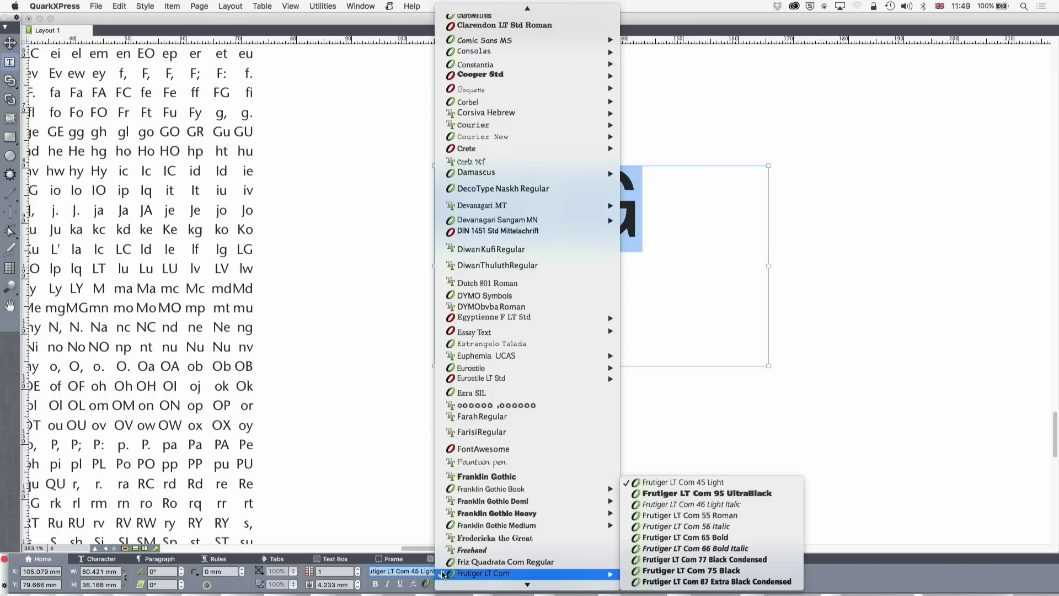
{"action": "left_click", "coordinate": [666, 514]}
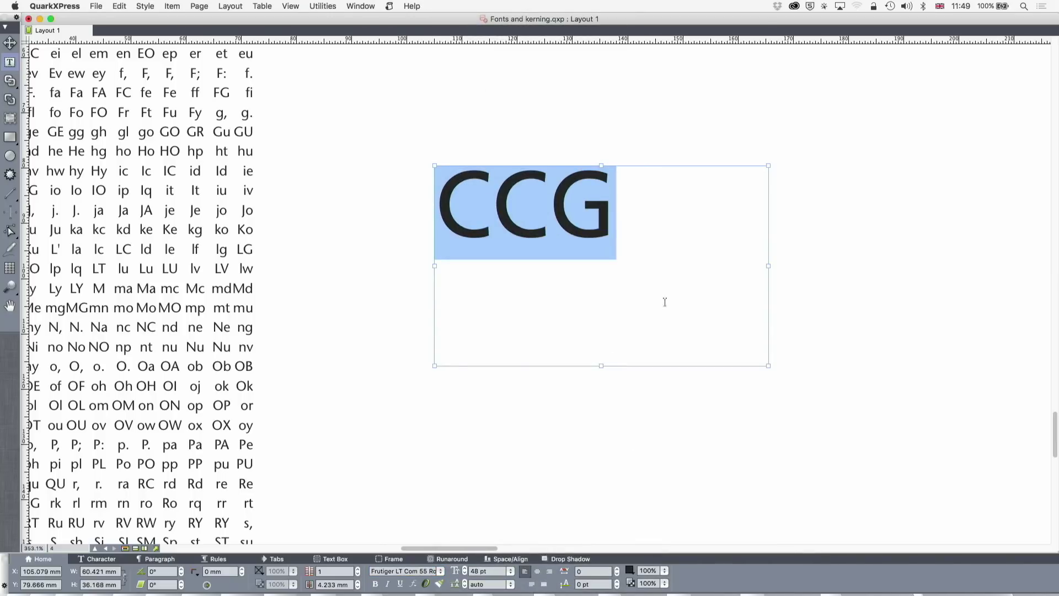
{"action": "left_click", "coordinate": [661, 349]}
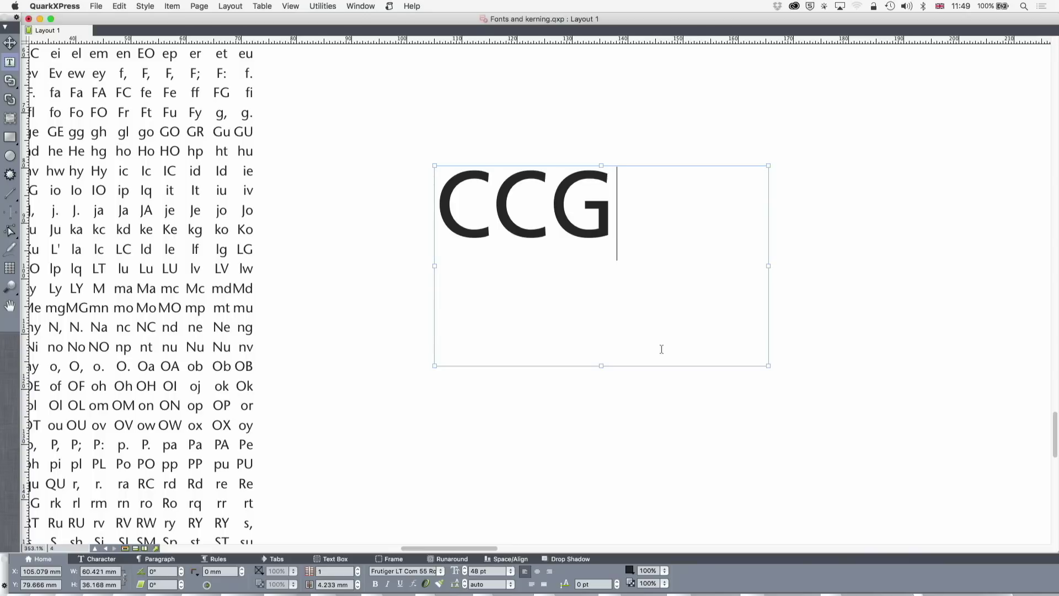
Select and deselect the CCG letters to inspect the new font, then bring up the Edit menu
{"action": "left_click_drag", "start_coordinate": [661, 349], "coordinate": [557, 149]}
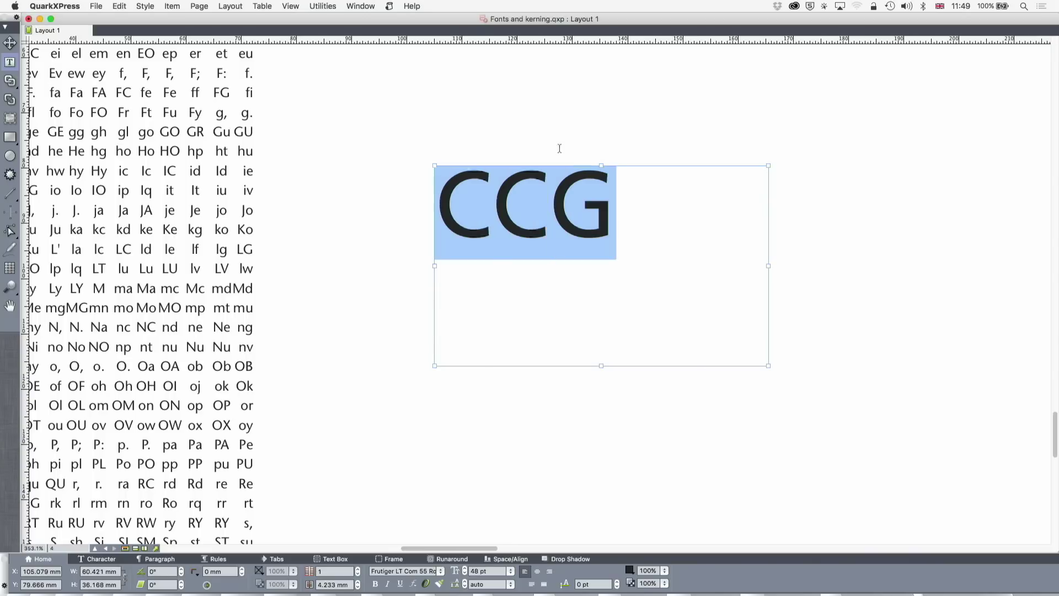
{"action": "left_click", "coordinate": [721, 191]}
{"action": "left_click_drag", "start_coordinate": [650, 232], "coordinate": [307, 102]}
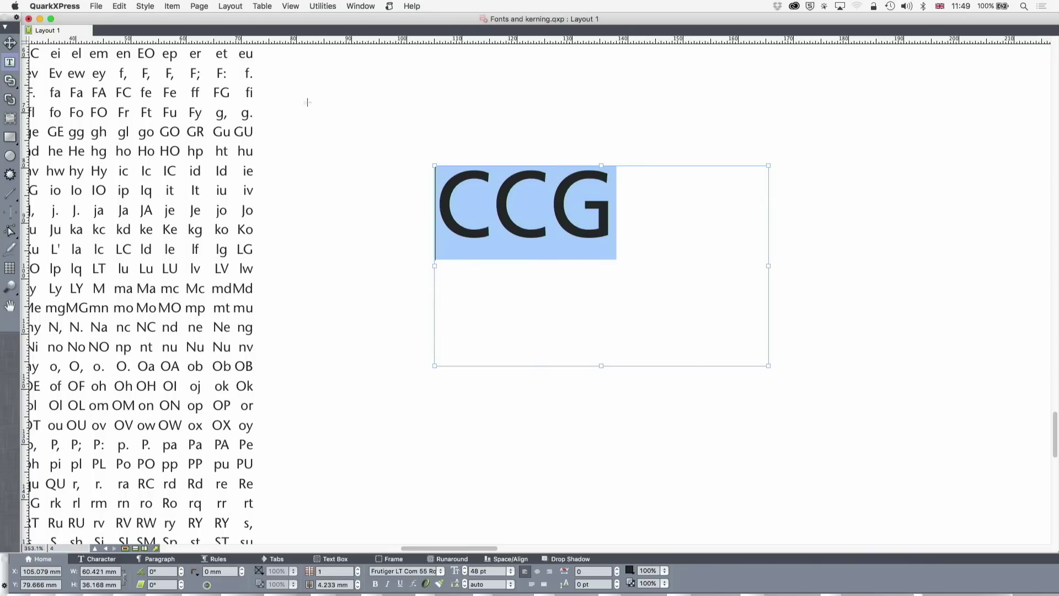
{"action": "left_click", "coordinate": [533, 251]}
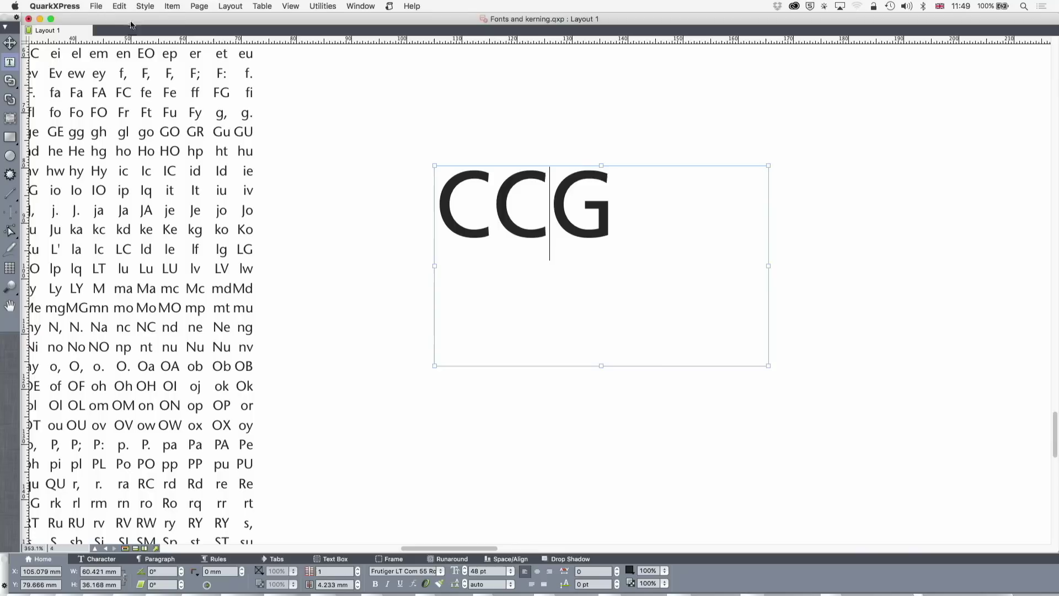
{"action": "left_click", "coordinate": [117, 7]}
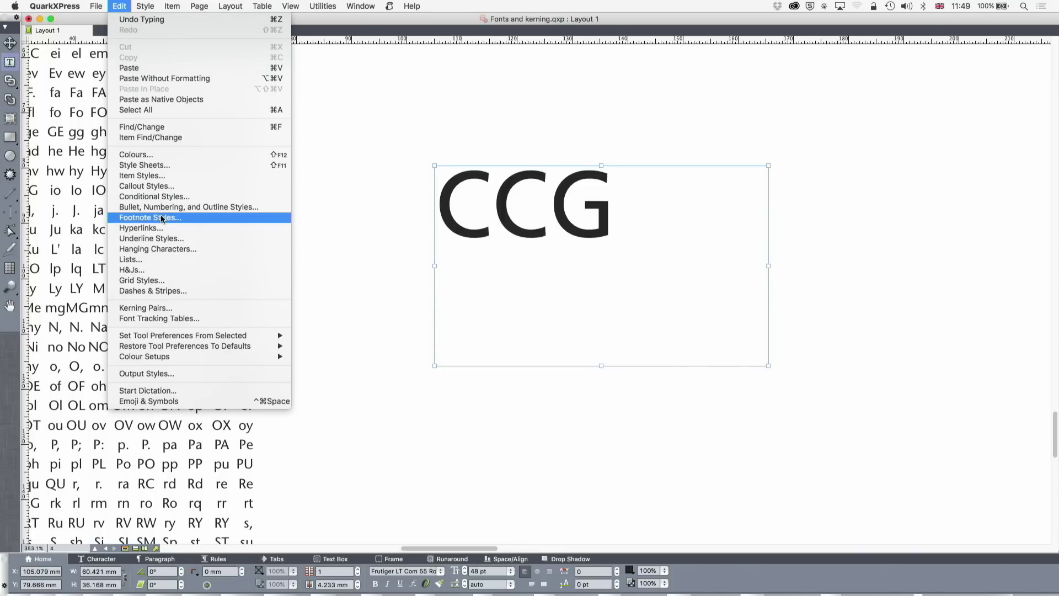
Open Kerning Pairs and scroll the font list down to Frutiger LT Com 55 Roman
{"action": "left_click", "coordinate": [161, 307]}
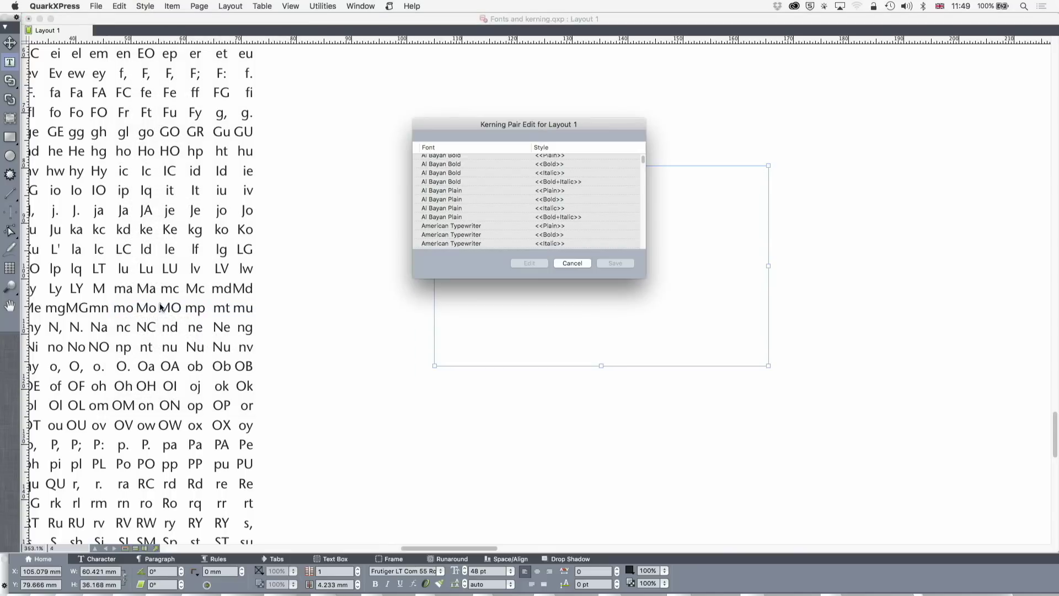
{"action": "scroll", "coordinate": [504, 188], "scroll_direction": "down", "scroll_amount": 5}
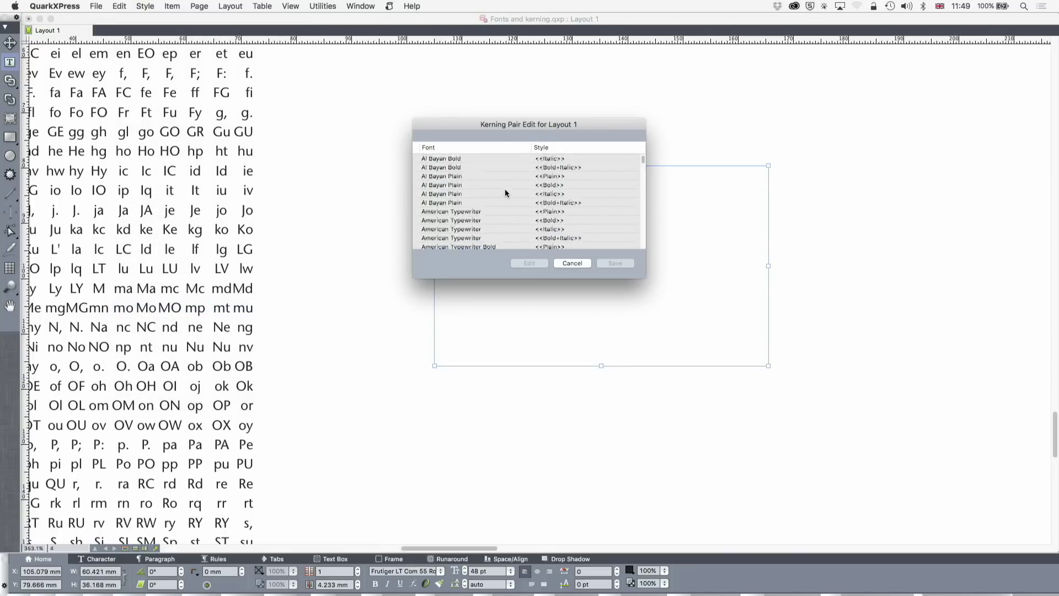
{"action": "scroll", "coordinate": [506, 192], "scroll_direction": "down", "scroll_amount": 10}
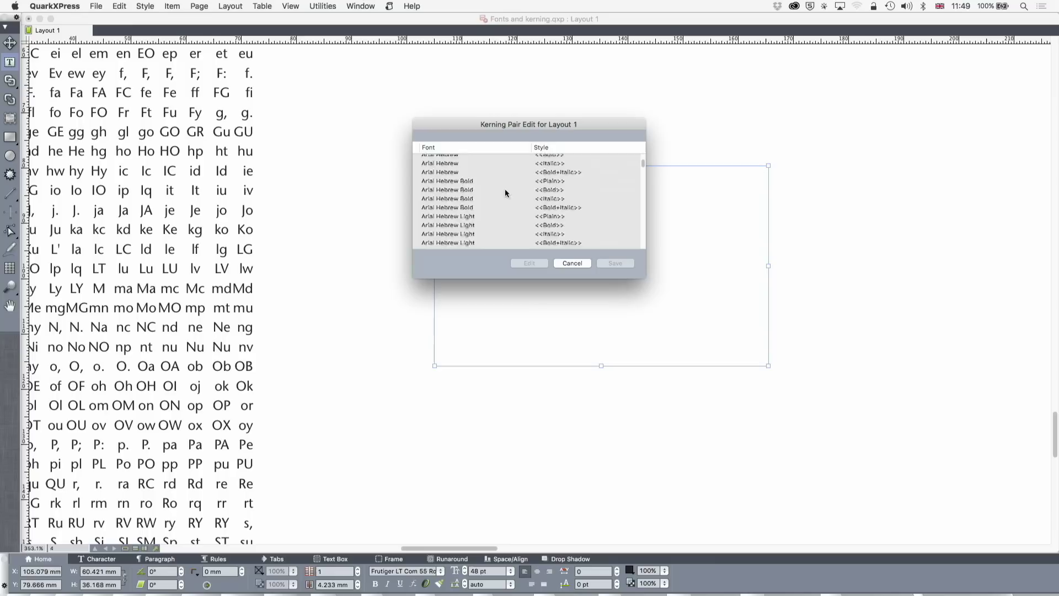
{"action": "scroll", "coordinate": [506, 193], "scroll_direction": "down", "scroll_amount": 10}
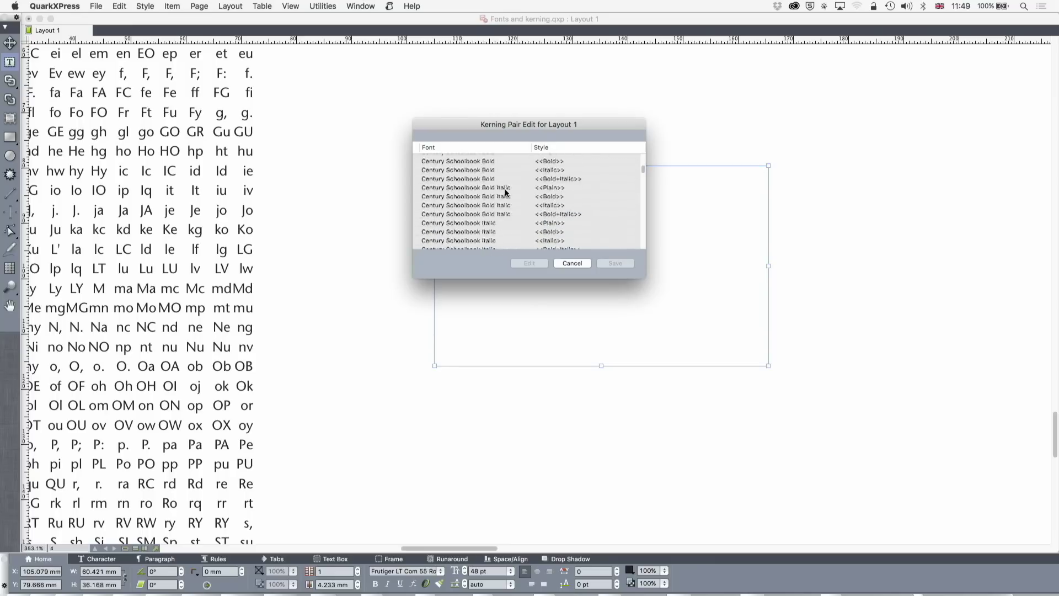
{"action": "scroll", "coordinate": [506, 193], "scroll_direction": "down", "scroll_amount": 10}
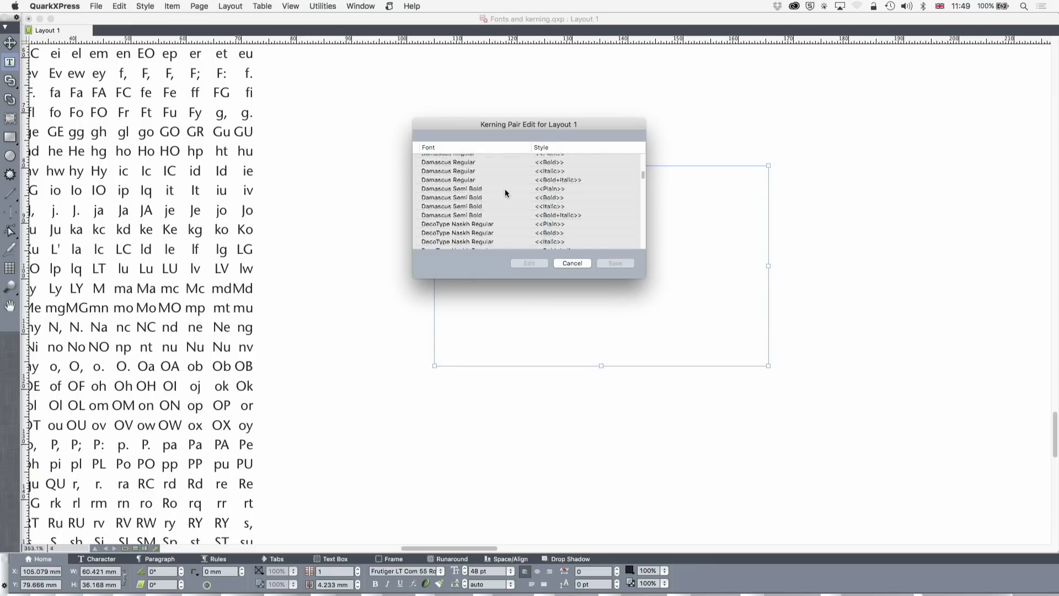
{"action": "scroll", "coordinate": [506, 193], "scroll_direction": "down", "scroll_amount": 10}
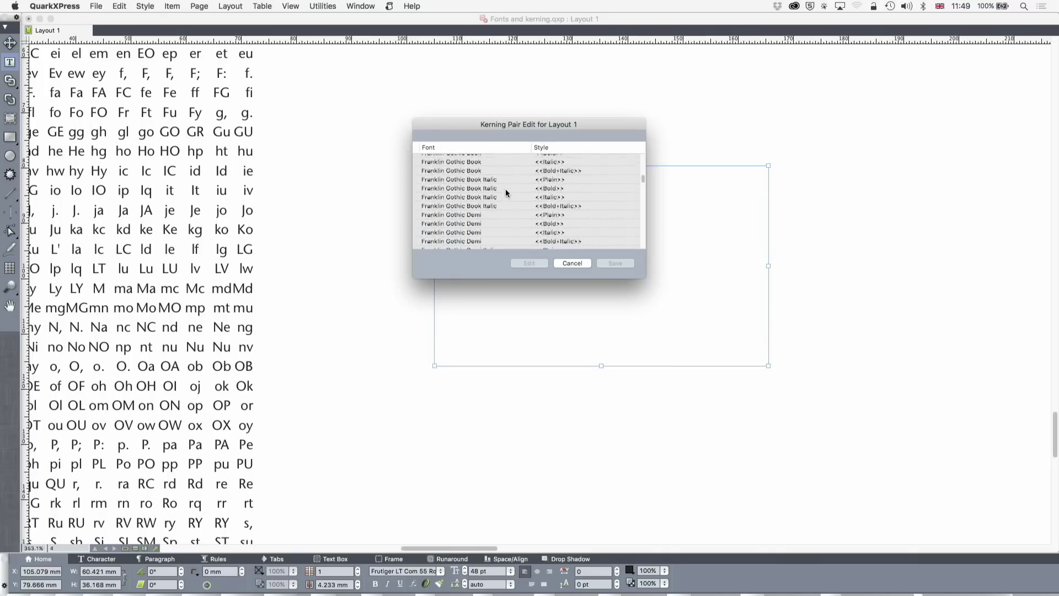
{"action": "scroll", "coordinate": [506, 193], "scroll_direction": "down", "scroll_amount": 10}
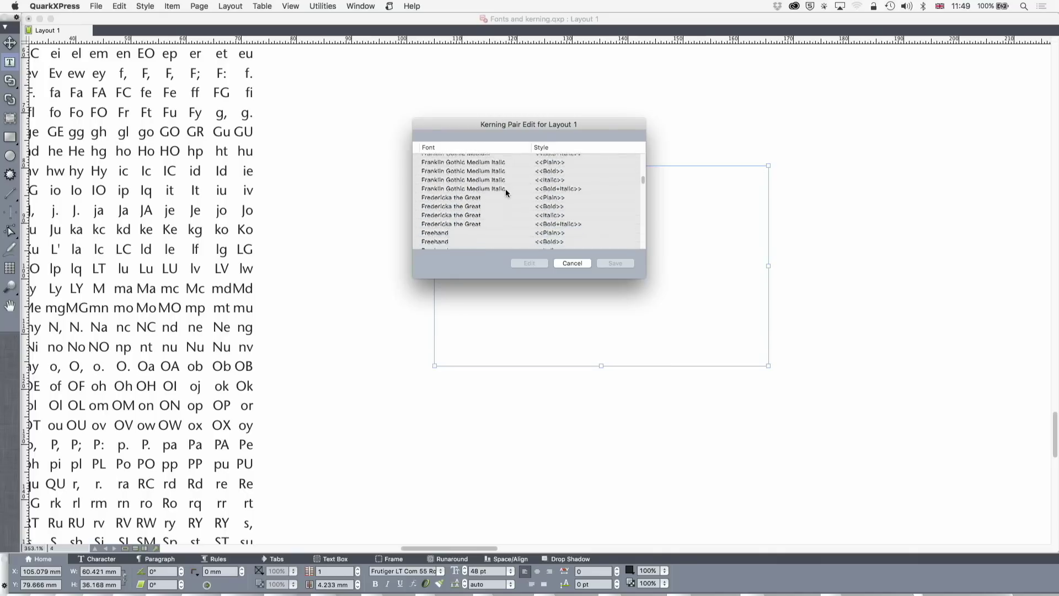
{"action": "scroll", "coordinate": [506, 193], "scroll_direction": "down", "scroll_amount": 5}
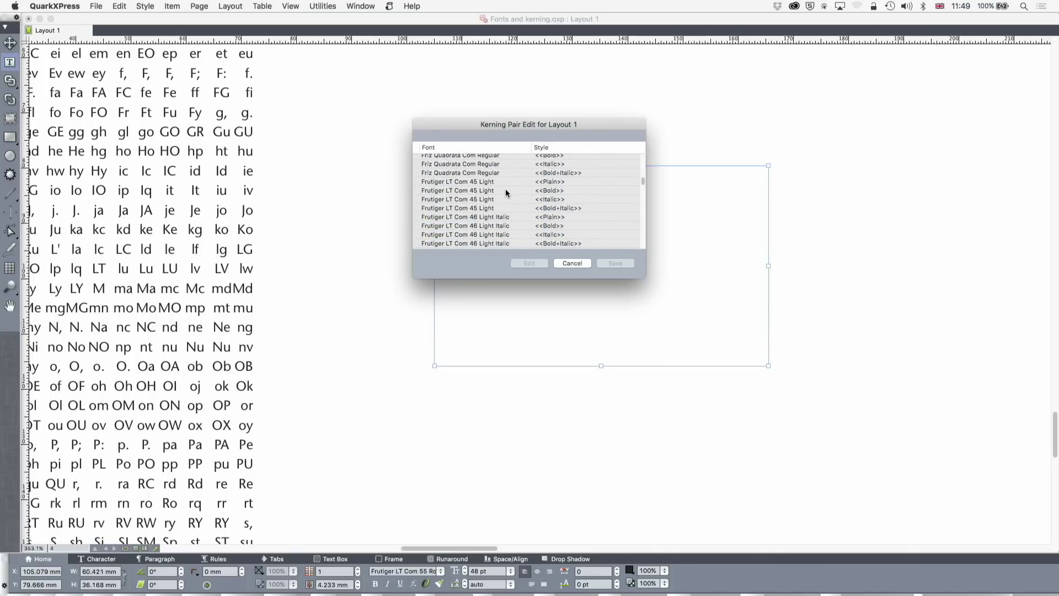
{"action": "scroll", "coordinate": [472, 219], "scroll_direction": "down", "scroll_amount": 3}
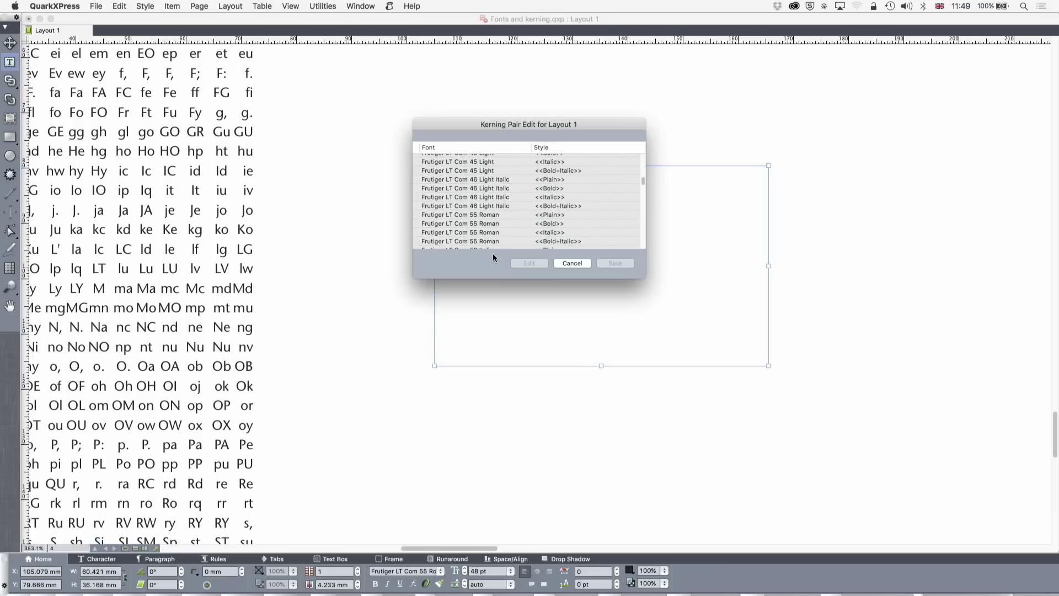
Open the kerning values table for Frutiger LT Com 55 Roman <<Plain>>
{"action": "left_click", "coordinate": [471, 219]}
{"action": "left_click", "coordinate": [474, 217]}
{"action": "double_click", "coordinate": [474, 216]}
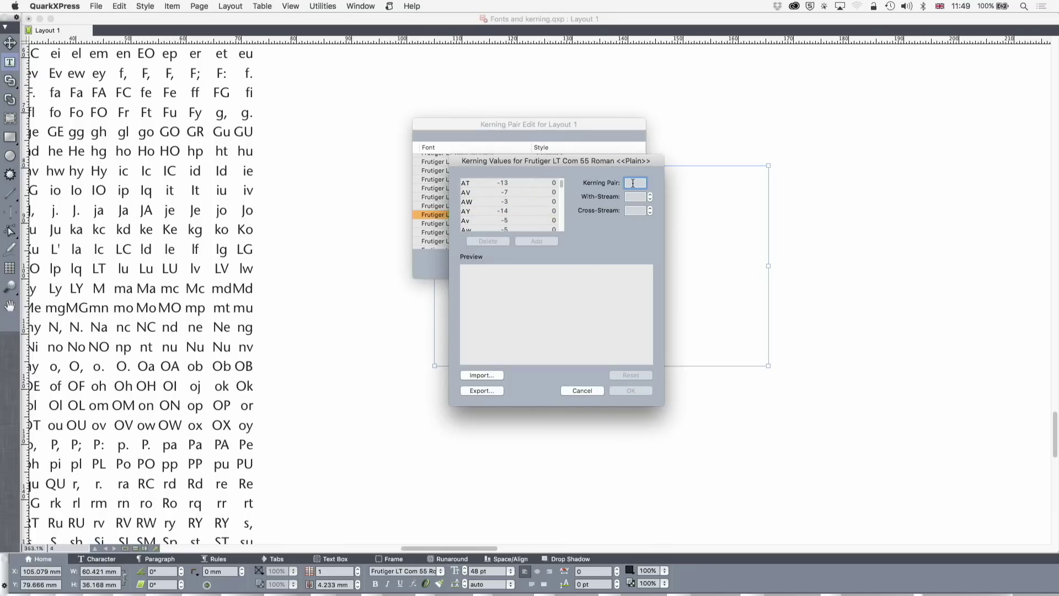
Enter the CC pair and set its with-stream value to -10
{"action": "type", "text": "cc"}
{"action": "key", "text": "BackSpace"}
{"action": "key", "text": "BackSpace"}
{"action": "type", "text": "CC"}
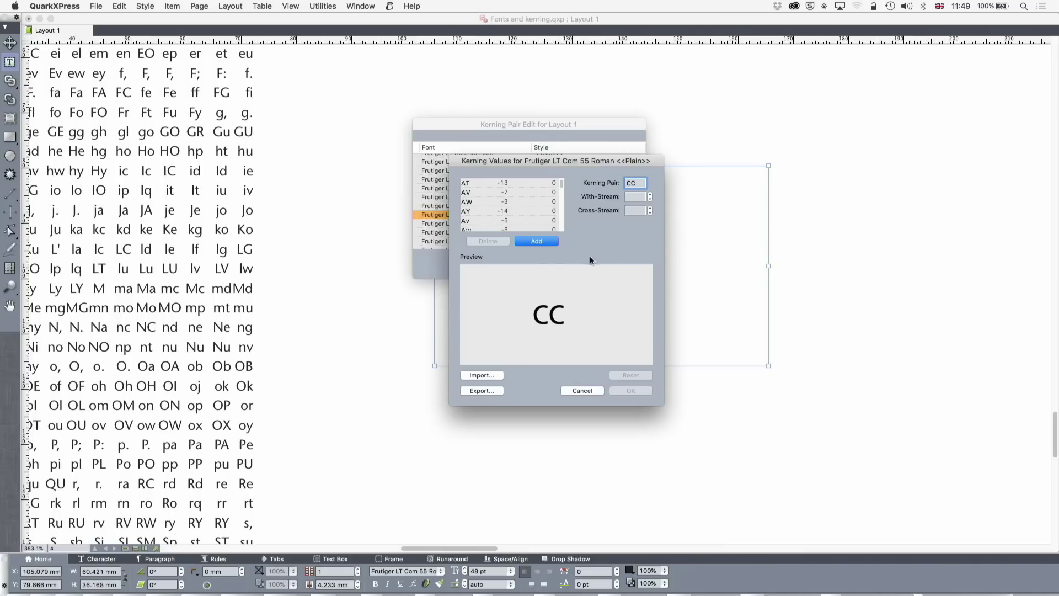
{"action": "left_click", "coordinate": [650, 194]}
{"action": "left_click", "coordinate": [650, 194]}
{"action": "left_click", "coordinate": [651, 194]}
{"action": "left_click", "coordinate": [650, 194]}
{"action": "left_click", "coordinate": [651, 200]}
{"action": "left_click", "coordinate": [650, 199]}
{"action": "left_click", "coordinate": [651, 199]}
{"action": "left_click", "coordinate": [651, 200]}
{"action": "left_click", "coordinate": [651, 200]}
Replace the pair with CG at -10 and add it to the list
{"action": "double_click", "coordinate": [635, 183]}
{"action": "type", "text": "CG"}
{"action": "left_click", "coordinate": [651, 194]}
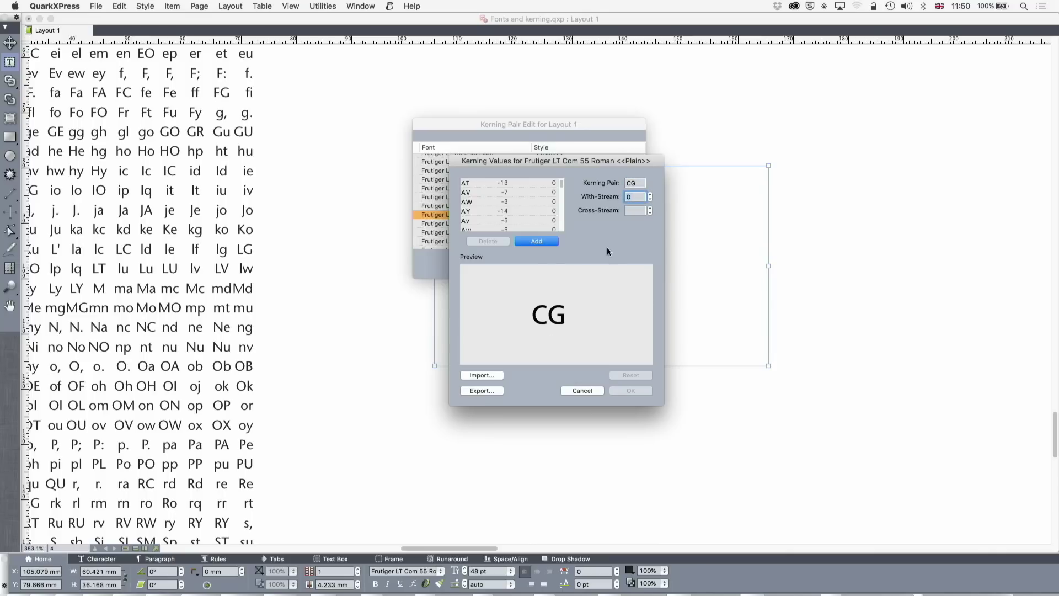
{"action": "left_click", "coordinate": [650, 199]}
{"action": "left_click", "coordinate": [538, 241]}
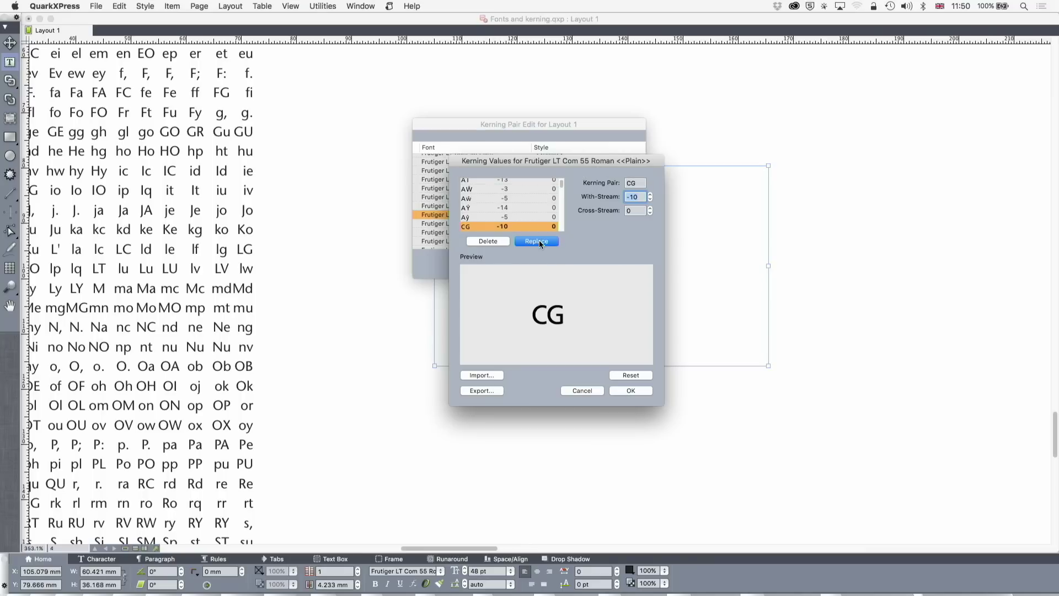
Add the CC pair at -10 as well and confirm the kerning values
{"action": "scroll", "coordinate": [542, 223], "scroll_direction": "down", "scroll_amount": 3}
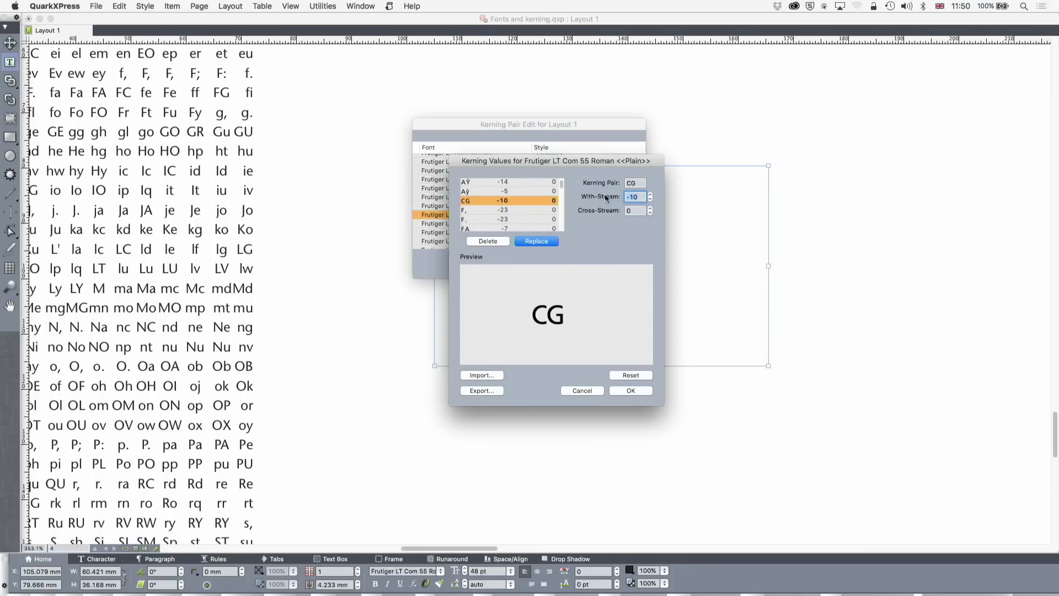
{"action": "left_click_drag", "start_coordinate": [635, 183], "coordinate": [617, 182]}
{"action": "type", "text": "CC"}
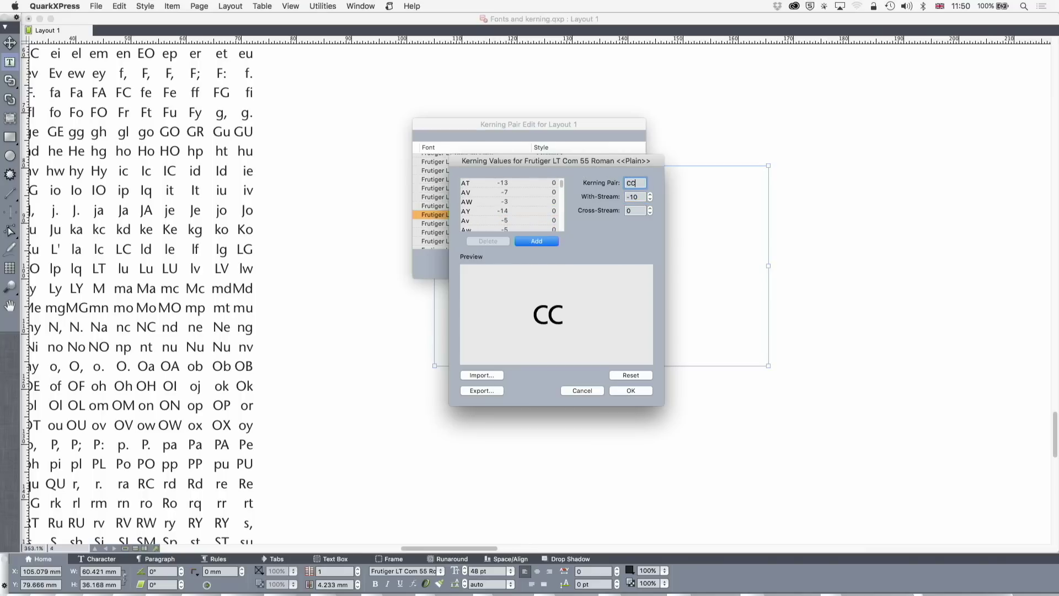
{"action": "left_click", "coordinate": [535, 243]}
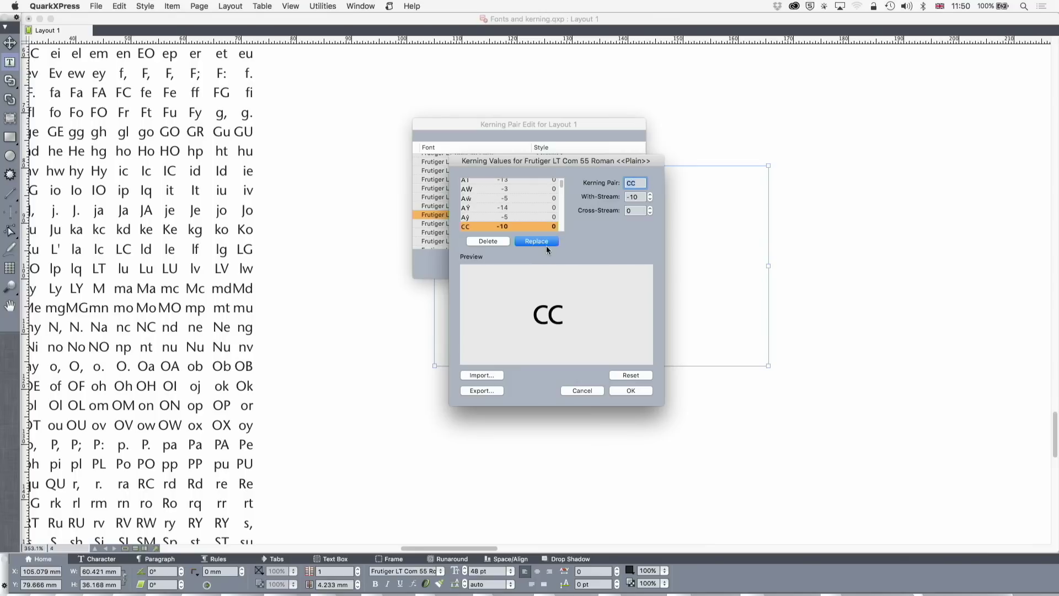
{"action": "left_click", "coordinate": [630, 390]}
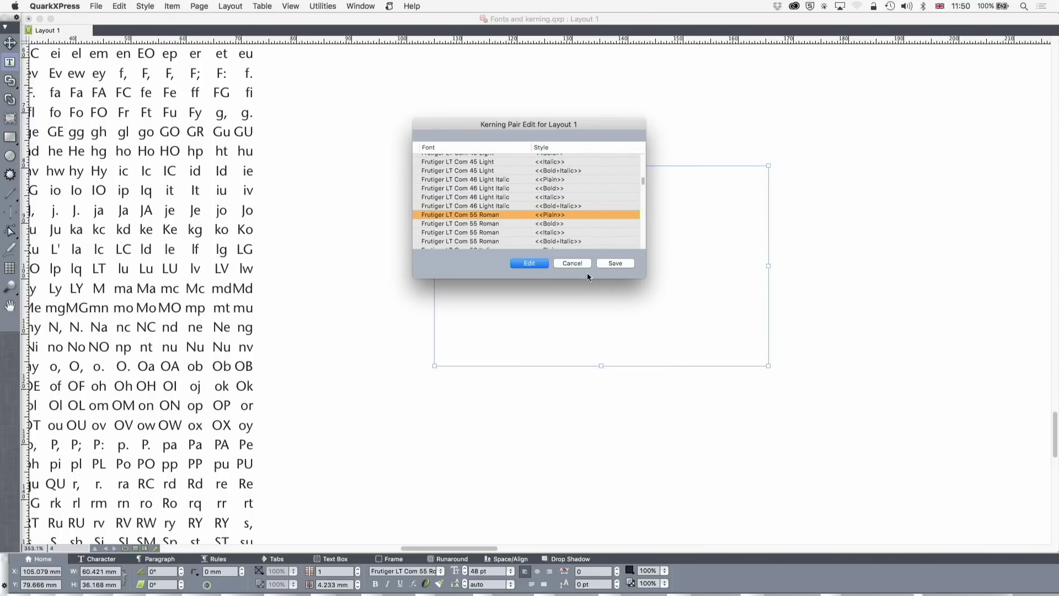
Save the new CC and CG kerning pairs and select CCG to check the tighter spacing
{"action": "left_click", "coordinate": [615, 263]}
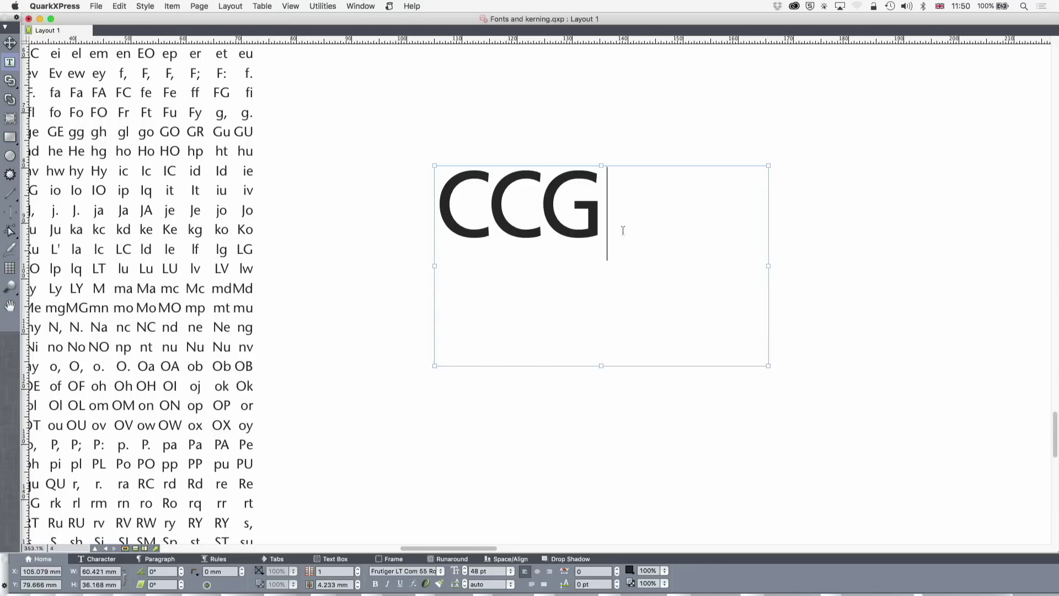
{"action": "left_click_drag", "start_coordinate": [622, 230], "coordinate": [393, 235]}
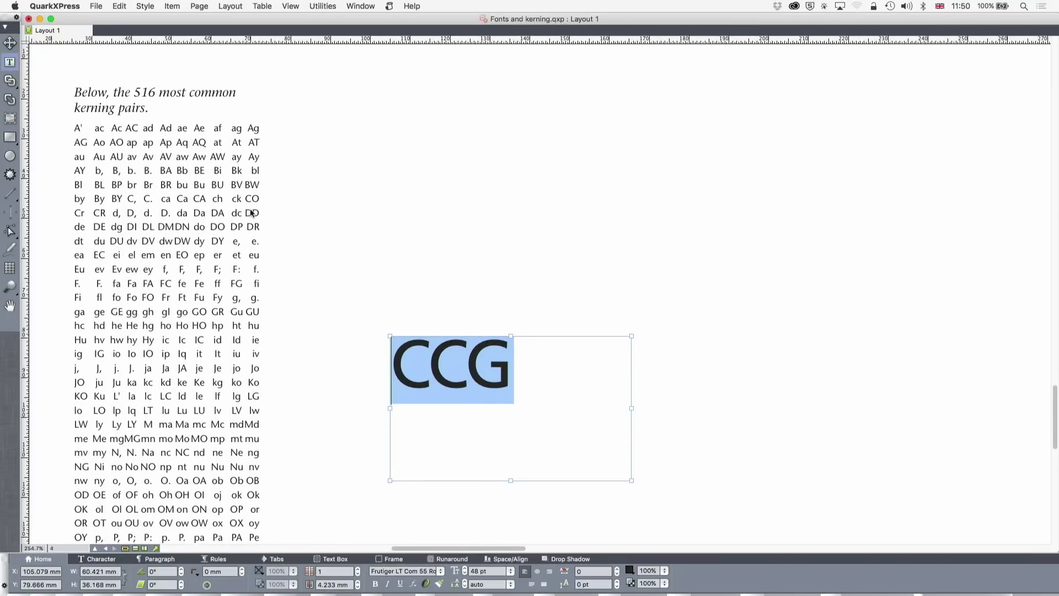
{"action": "scroll", "coordinate": [251, 213], "scroll_direction": "down", "scroll_amount": 3}
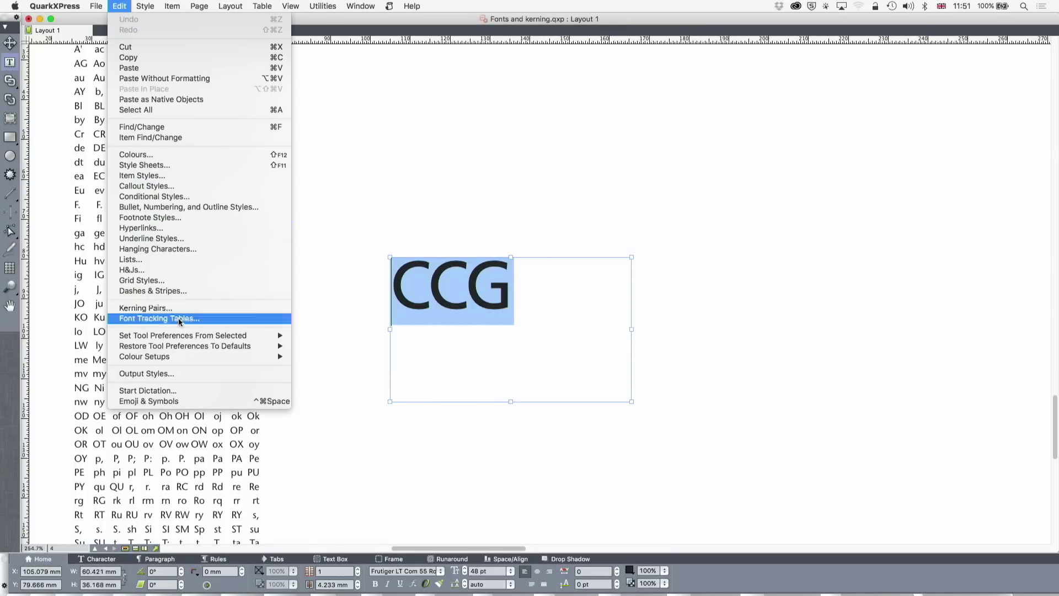
{"action": "left_click", "coordinate": [209, 307]}
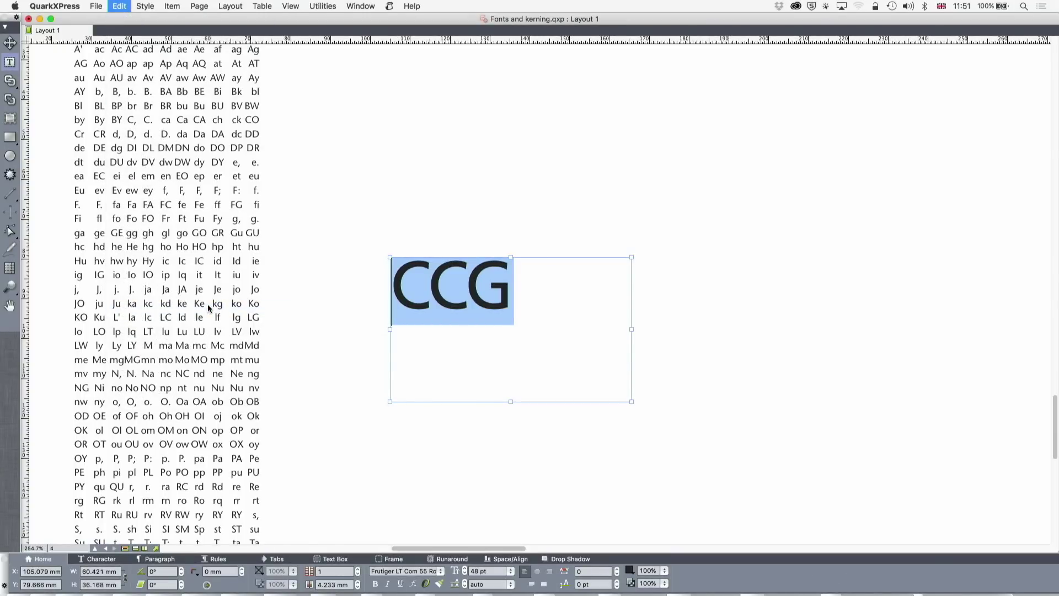
{"action": "left_click", "coordinate": [572, 263]}
{"action": "scroll", "coordinate": [570, 264], "scroll_direction": "down", "scroll_amount": 5}
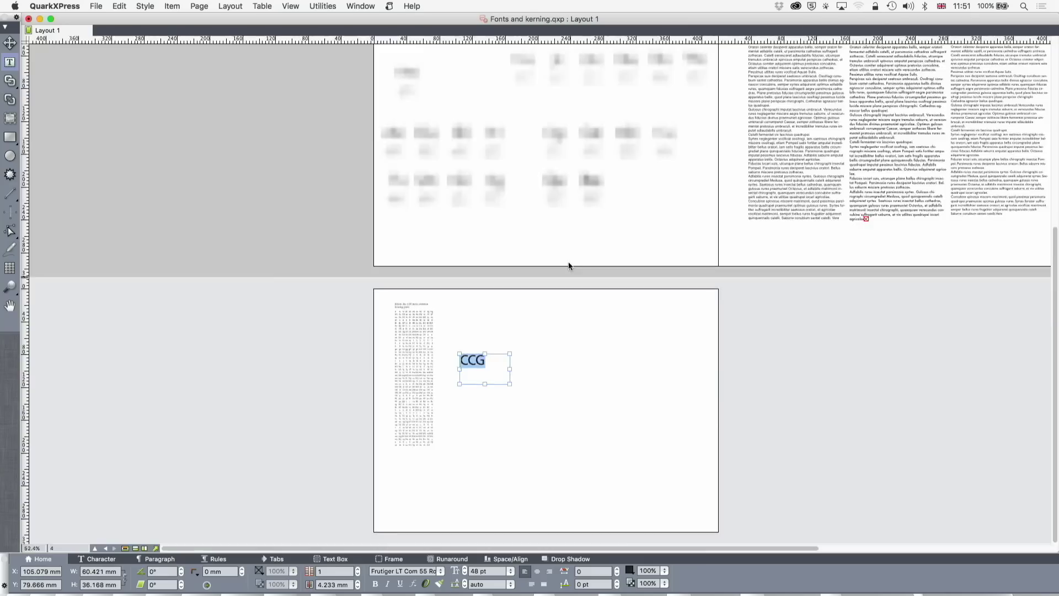